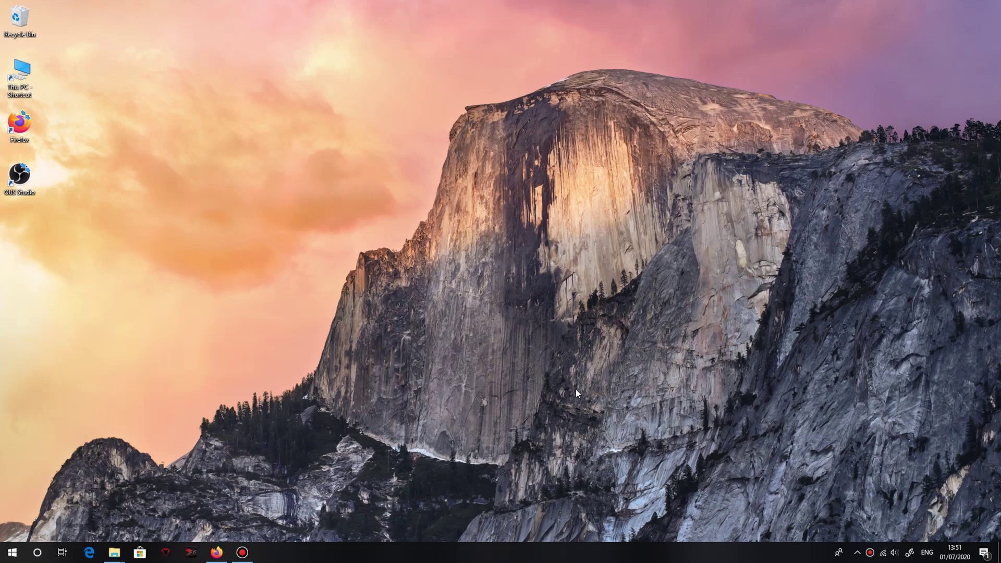
Rearrange windows and items on the Windows desktop with a series of drags.
{"action": "left_click_drag", "start_coordinate": [395, 344], "coordinate": [617, 420]}
{"action": "left_click_drag", "start_coordinate": [984, 23], "coordinate": [332, 317]}
{"action": "left_click_drag", "start_coordinate": [222, 217], "coordinate": [572, 219]}
{"action": "left_click_drag", "start_coordinate": [237, 141], "coordinate": [827, 57]}
{"action": "left_click_drag", "start_coordinate": [280, 139], "coordinate": [597, 145]}
{"action": "left_click_drag", "start_coordinate": [117, 18], "coordinate": [842, 246]}
{"action": "left_click_drag", "start_coordinate": [215, 175], "coordinate": [948, 62]}
{"action": "left_click_drag", "start_coordinate": [212, 27], "coordinate": [506, 139]}
{"action": "left_click_drag", "start_coordinate": [420, 176], "coordinate": [364, 186]}
Restore Firefox, open the xenia.jp Download page, check the xenia-canary Releases tab, and return.
{"action": "left_click", "coordinate": [226, 553]}
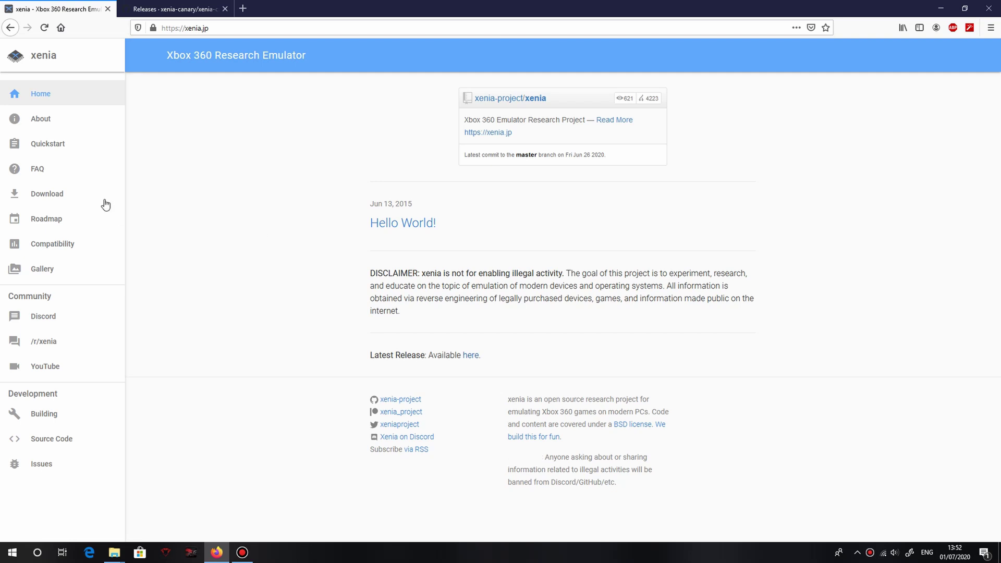
{"action": "left_click", "coordinate": [82, 194]}
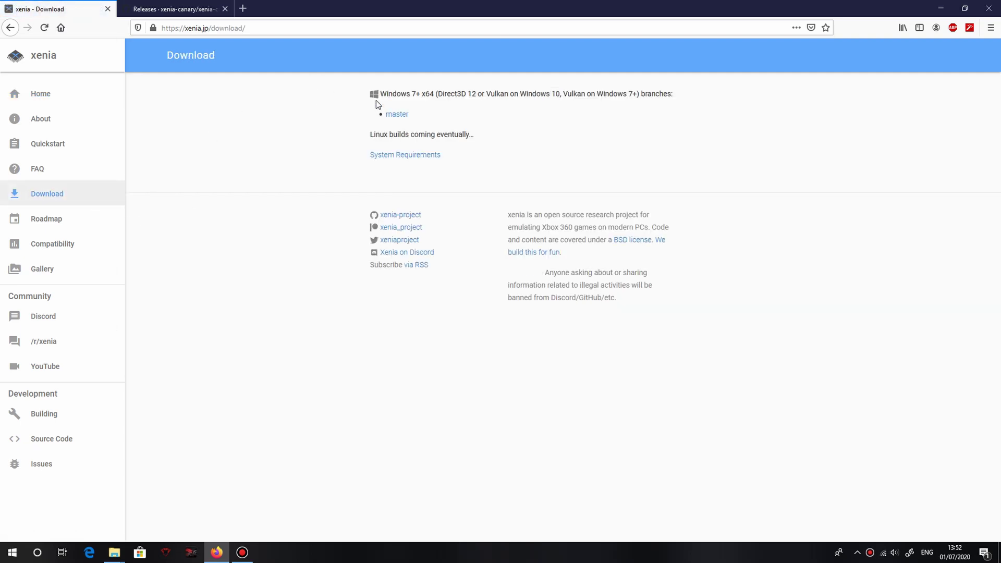
{"action": "left_click", "coordinate": [172, 9]}
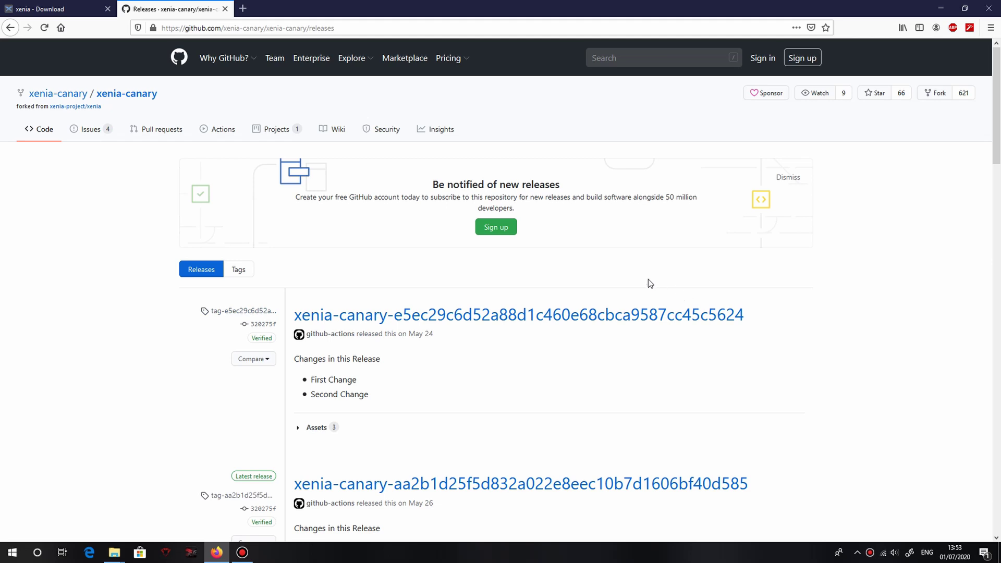
{"action": "left_click", "coordinate": [52, 9]}
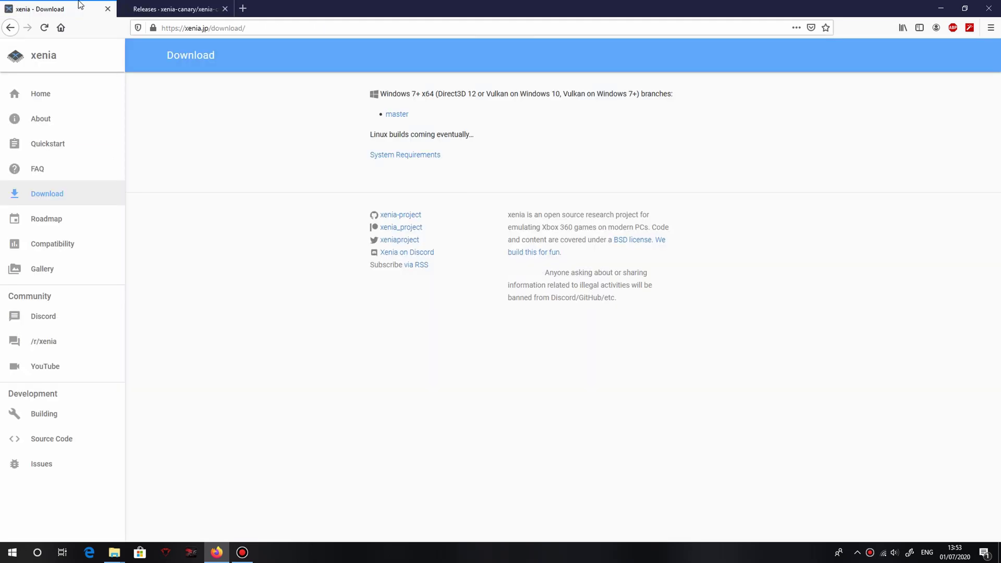
{"action": "left_click", "coordinate": [172, 9]}
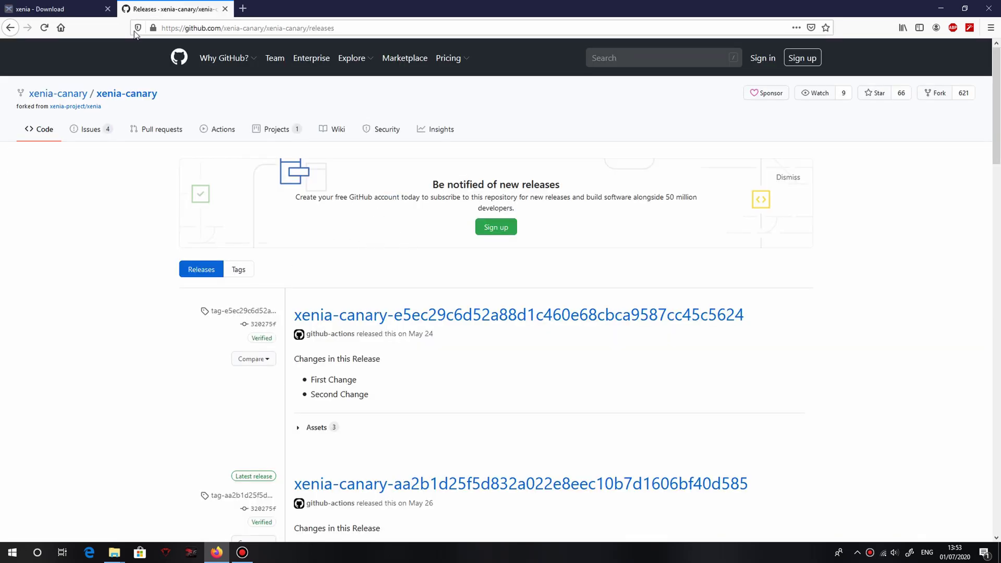
{"action": "scroll", "coordinate": [378, 318], "scroll_direction": "down", "scroll_amount": 3}
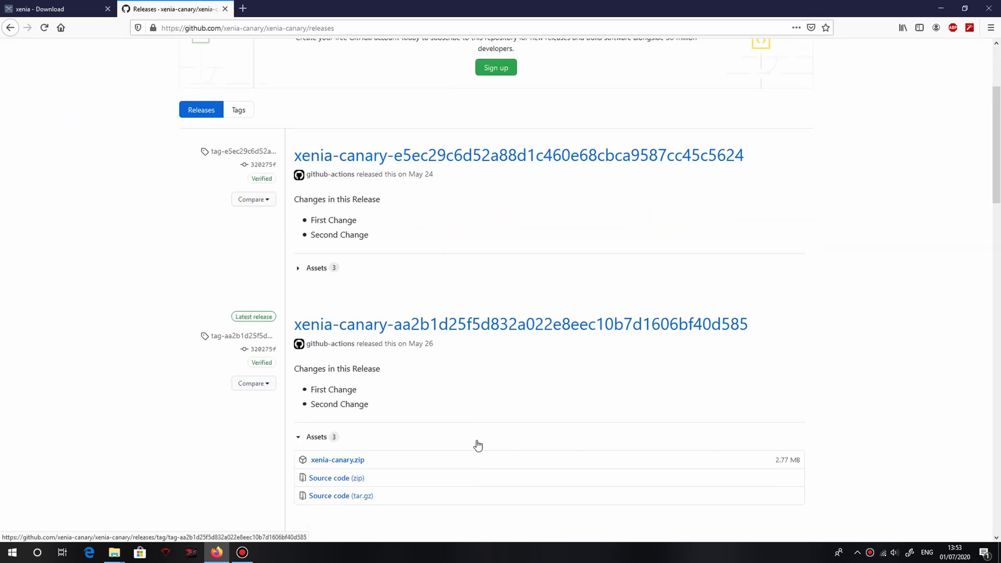
{"action": "left_click", "coordinate": [82, 13]}
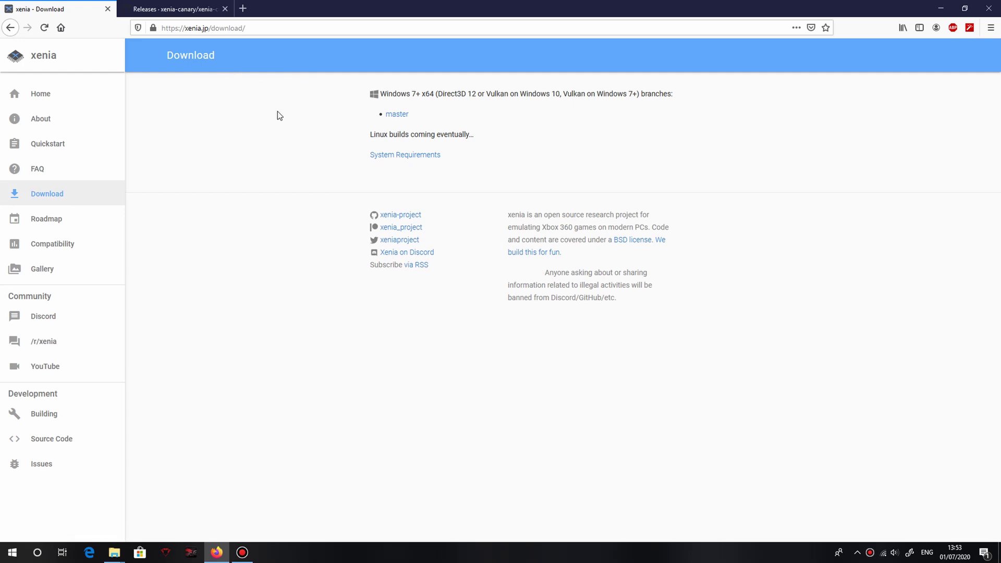
Save the xenia master build as xenia_master.zip (14.7 MB) and confirm the download finished.
{"action": "left_click", "coordinate": [391, 118]}
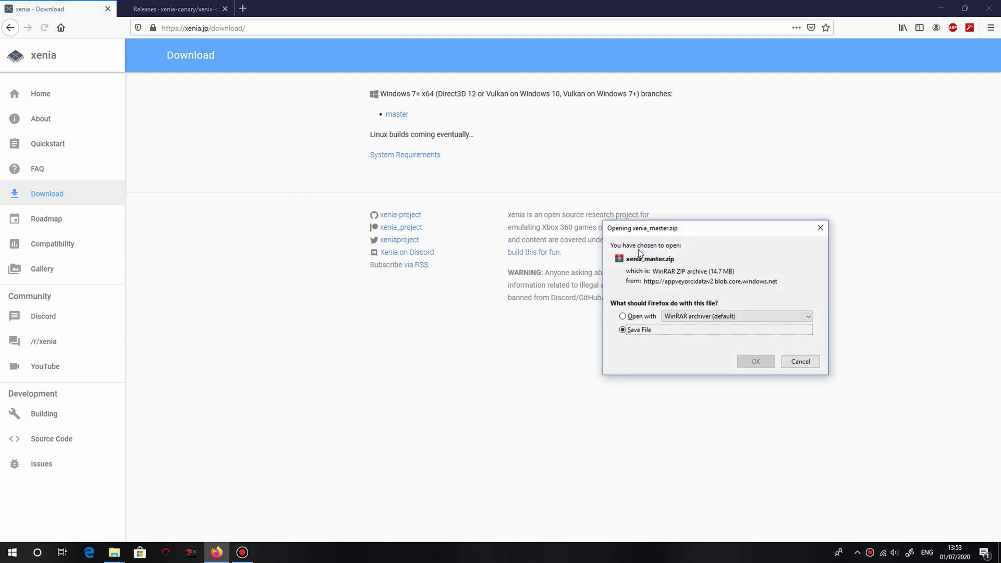
{"action": "left_click", "coordinate": [747, 363]}
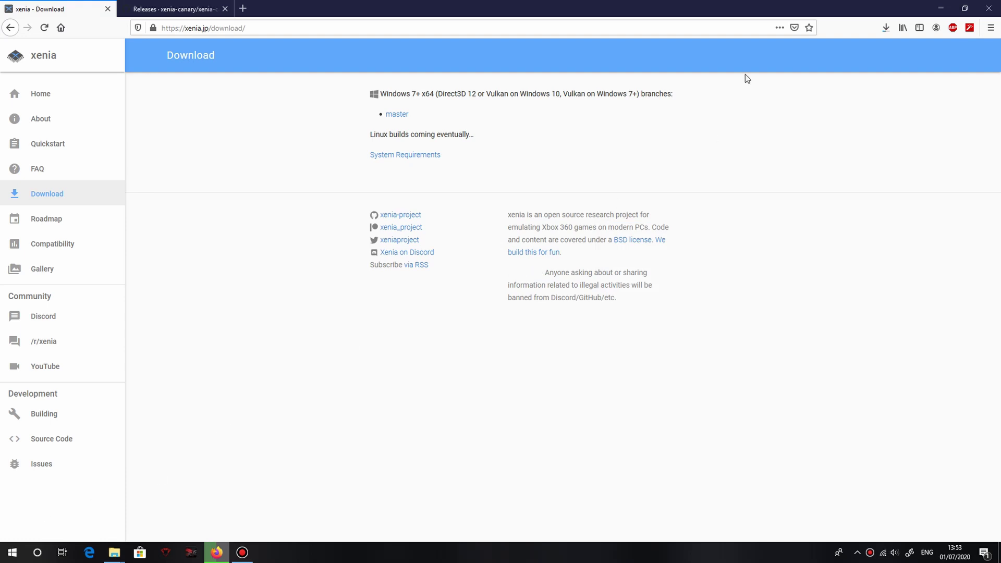
{"action": "left_click", "coordinate": [883, 30]}
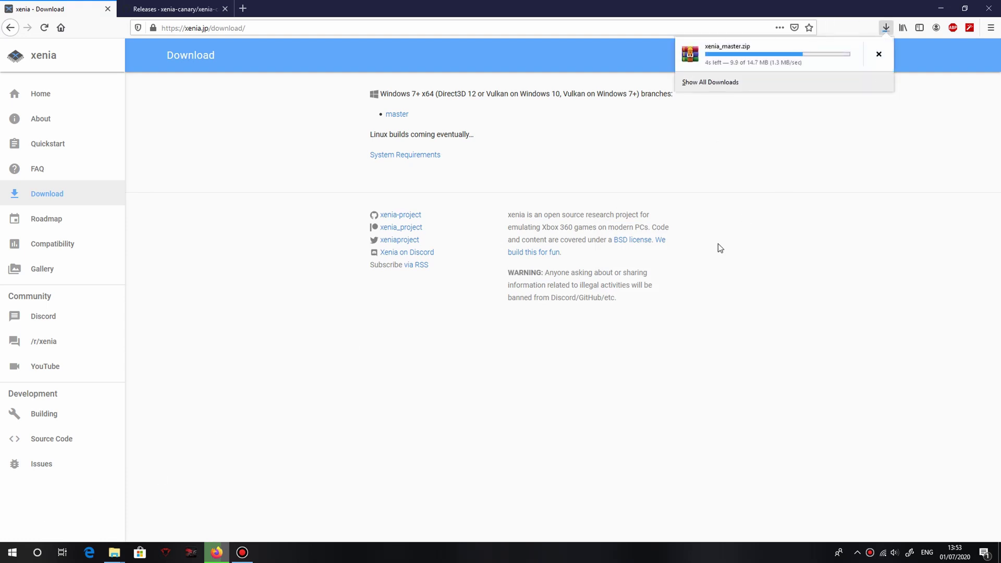
{"action": "left_click", "coordinate": [724, 180]}
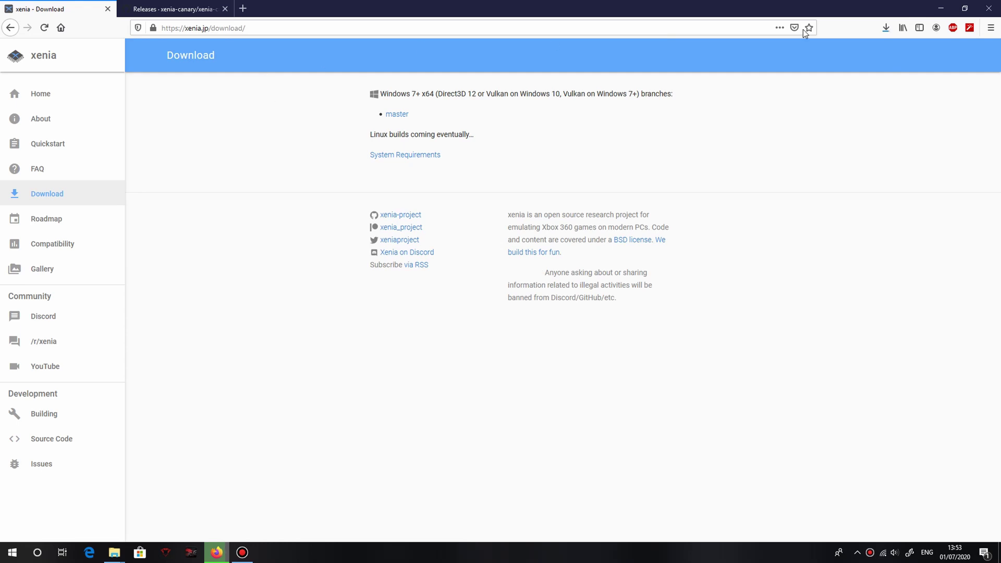
{"action": "left_click", "coordinate": [884, 27]}
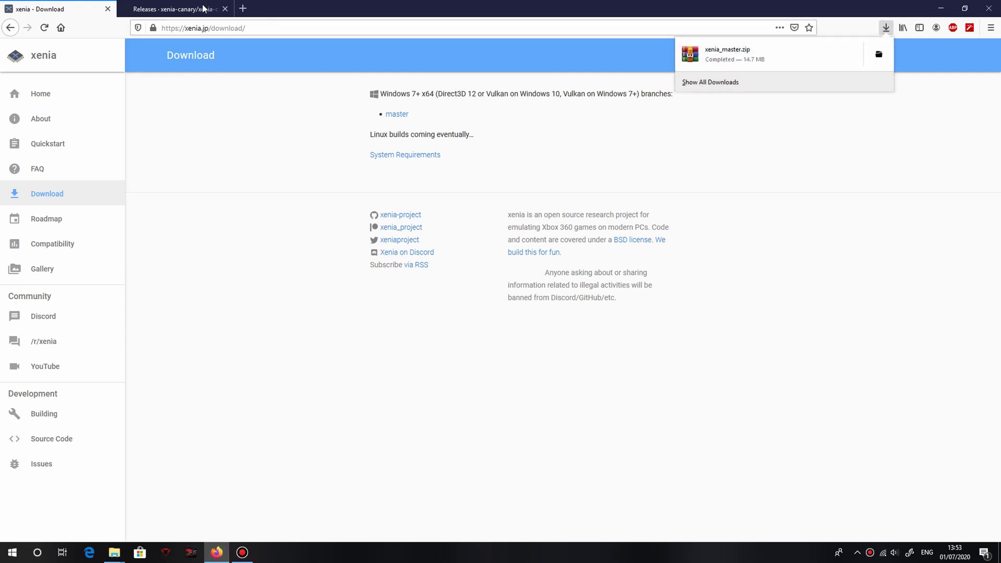
{"action": "left_click", "coordinate": [172, 9]}
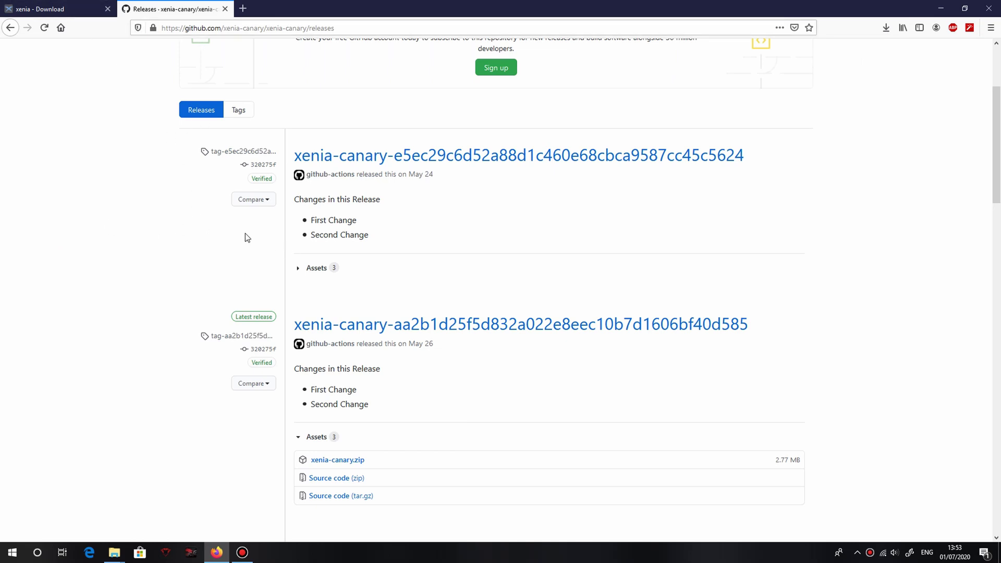
Expand the Assets list of the May 24 xenia-canary release on GitHub.
{"action": "left_click", "coordinate": [39, 9]}
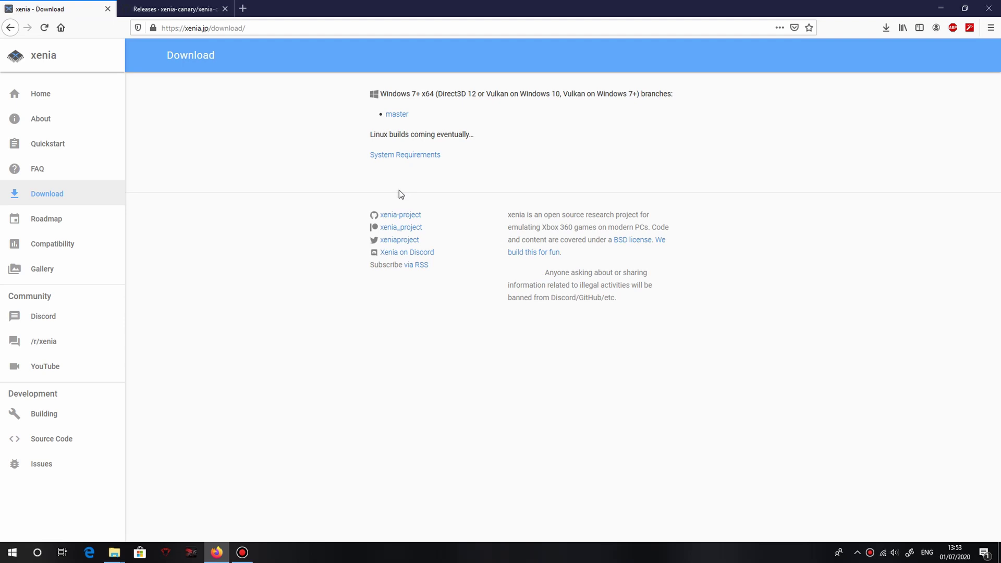
{"action": "left_click", "coordinate": [152, 8]}
{"action": "scroll", "coordinate": [248, 258], "scroll_direction": "down", "scroll_amount": 2}
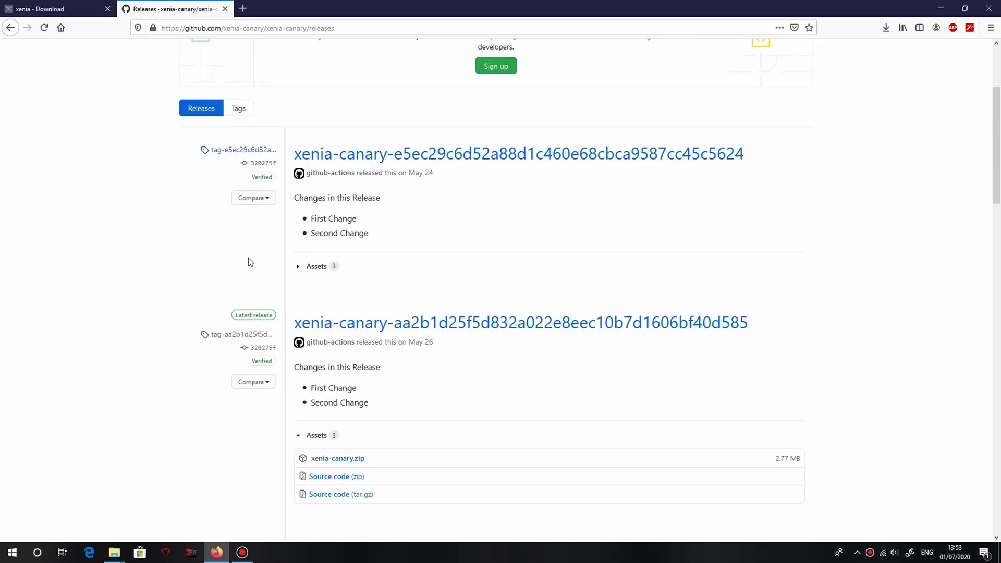
{"action": "scroll", "coordinate": [243, 203], "scroll_direction": "up", "scroll_amount": 4}
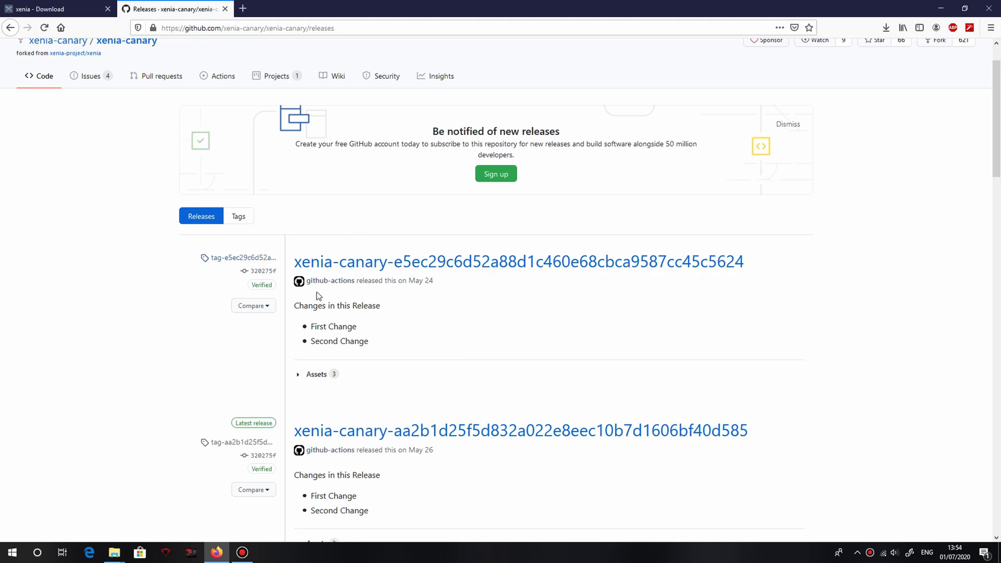
{"action": "scroll", "coordinate": [371, 286], "scroll_direction": "down", "scroll_amount": 2}
{"action": "left_click", "coordinate": [308, 268]}
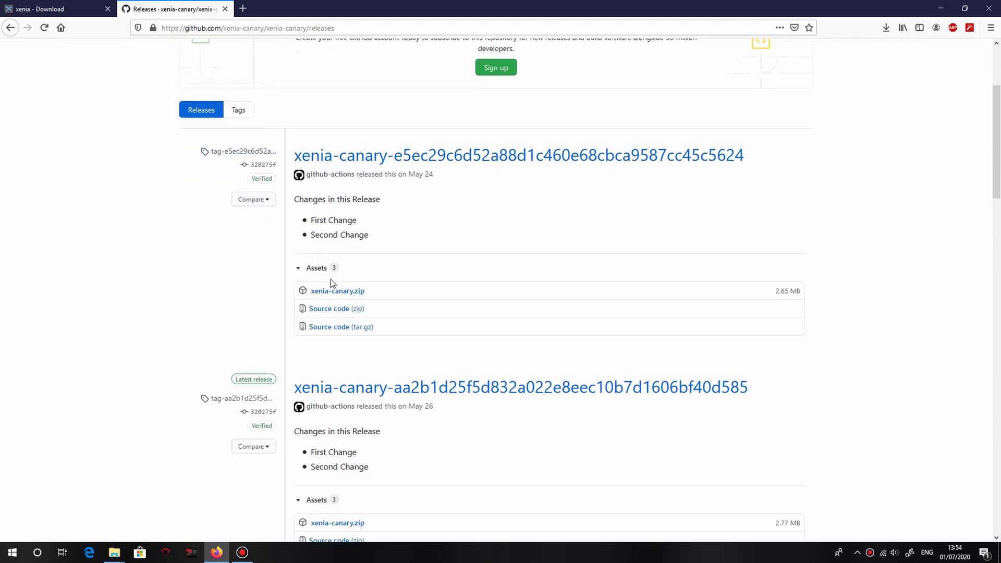
{"action": "scroll", "coordinate": [252, 186], "scroll_direction": "up", "scroll_amount": 3}
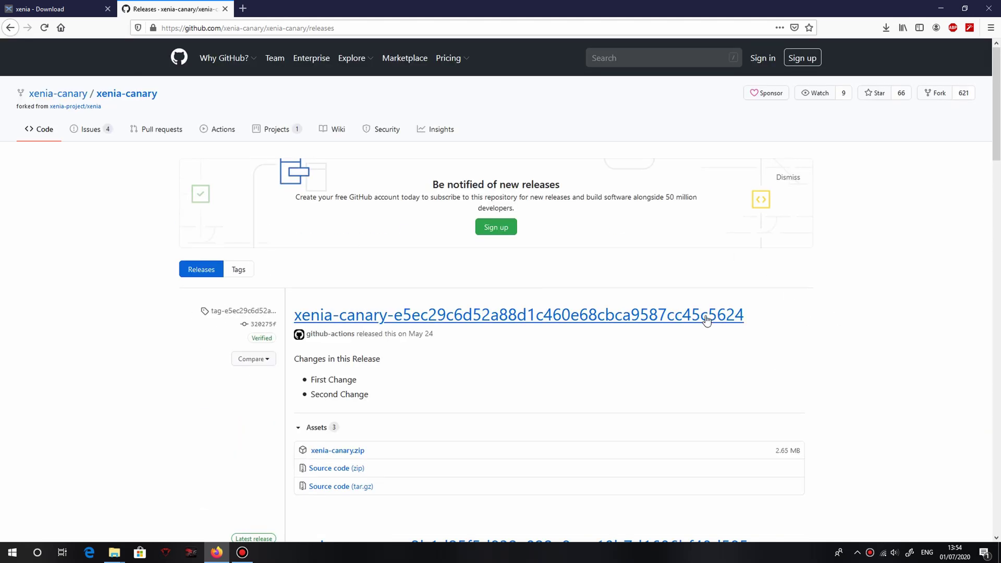
{"action": "scroll", "coordinate": [447, 283], "scroll_direction": "down", "scroll_amount": 1}
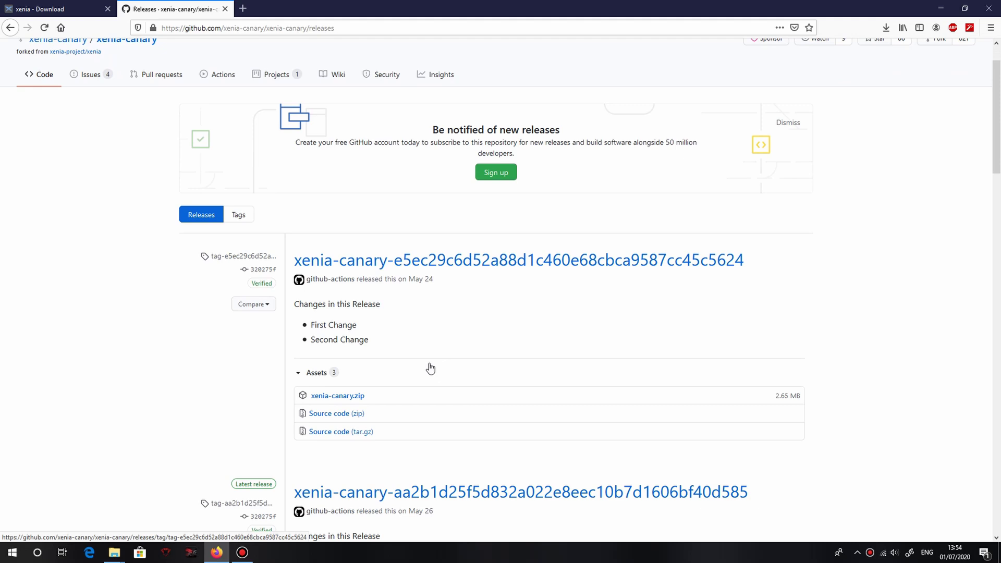
{"action": "scroll", "coordinate": [376, 385], "scroll_direction": "down", "scroll_amount": 1}
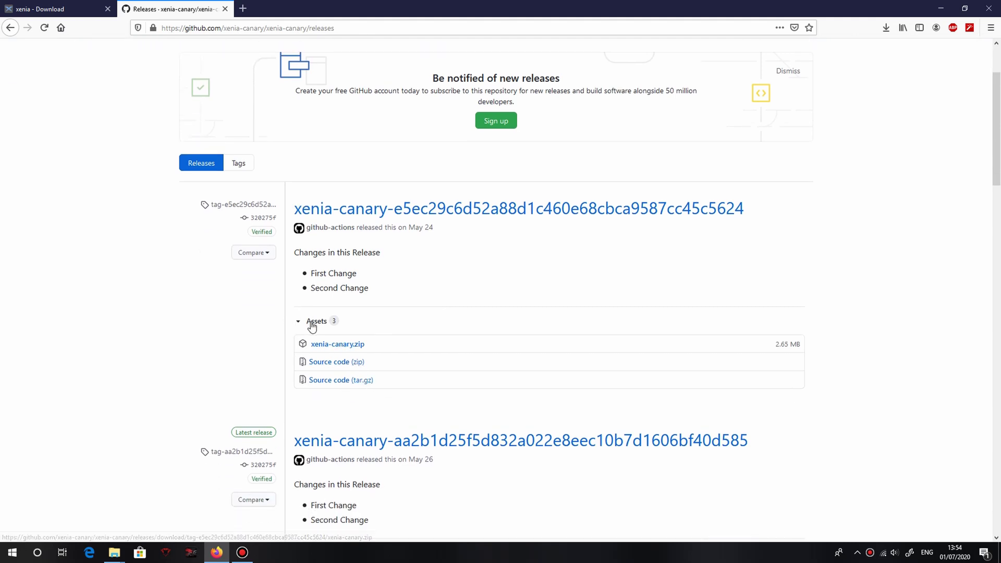
Save xenia-canary.zip (2.65 MB) and open its Downloads folder in File Explorer.
{"action": "left_click", "coordinate": [354, 346]}
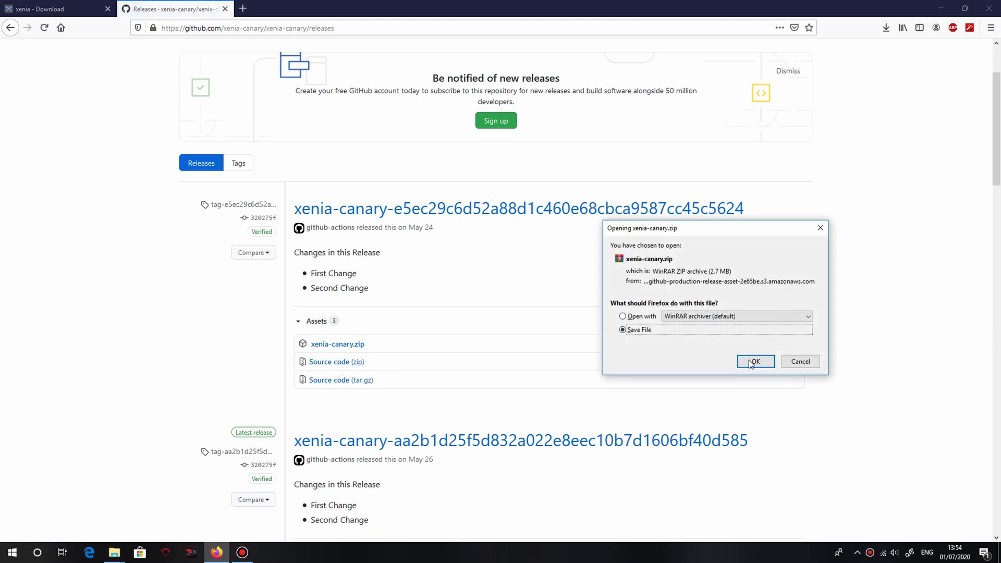
{"action": "left_click", "coordinate": [755, 363]}
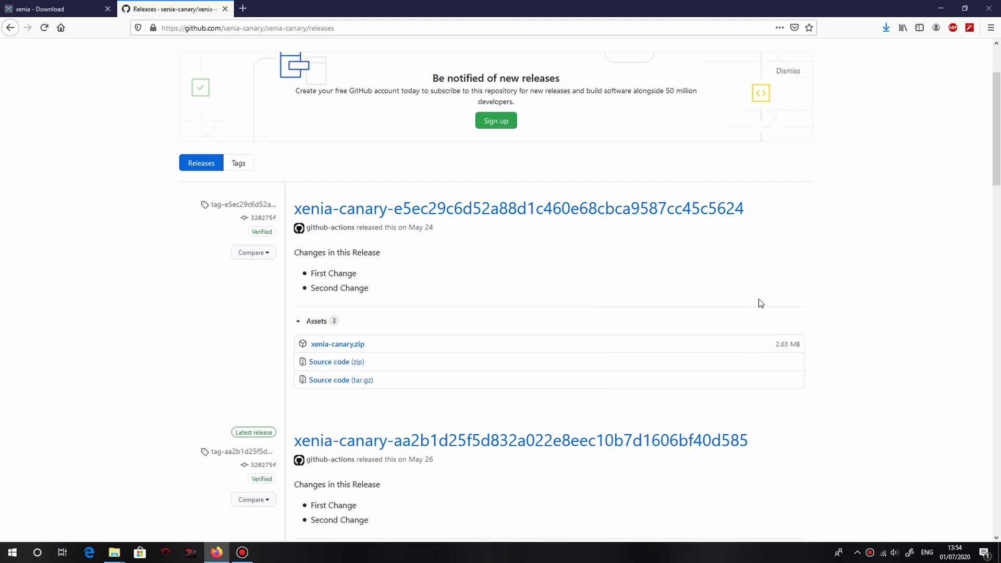
{"action": "left_click", "coordinate": [886, 28]}
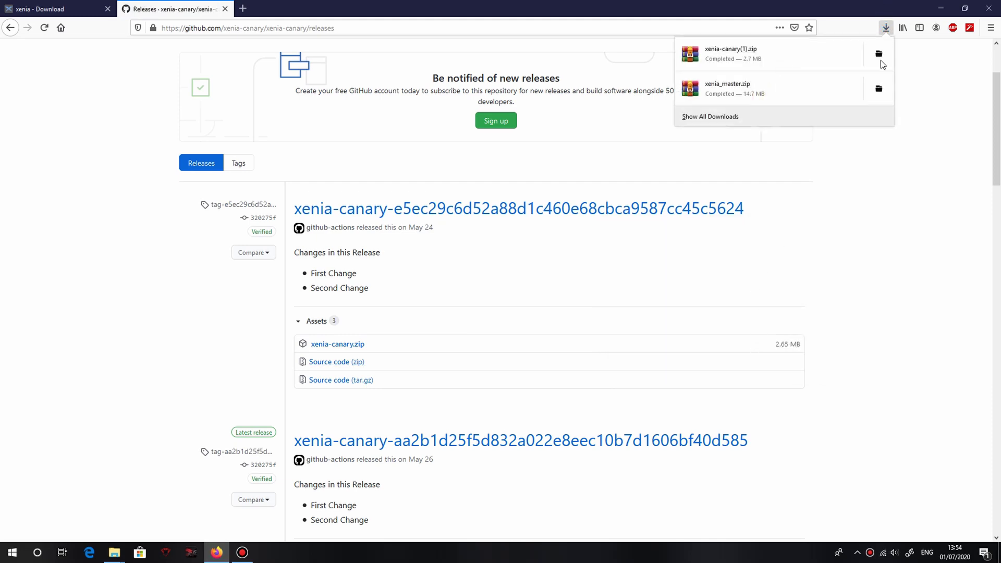
{"action": "left_click", "coordinate": [877, 55]}
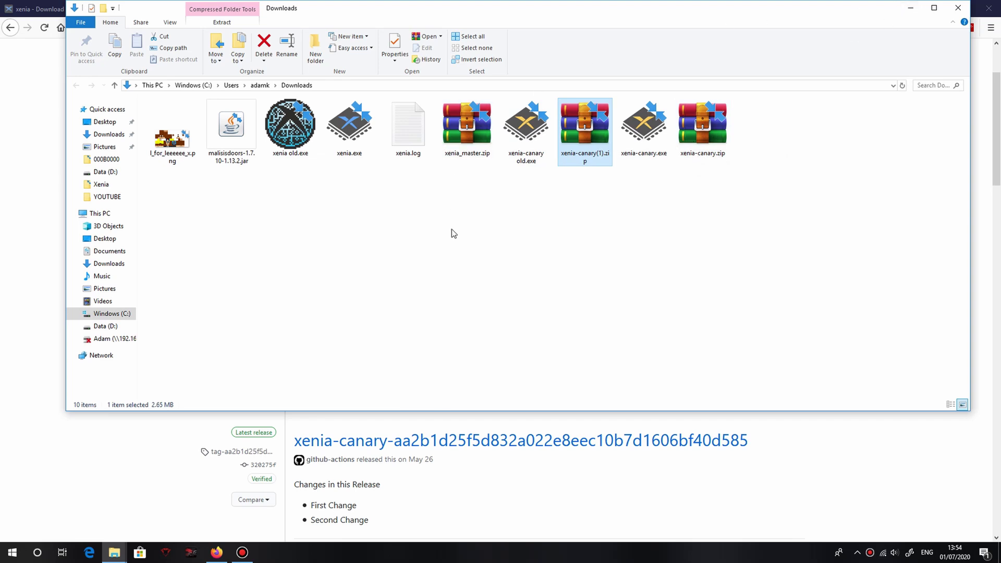
Minimize the browser and position the Downloads window so the desktop is visible.
{"action": "left_click", "coordinate": [919, 3]}
{"action": "left_click", "coordinate": [216, 552]}
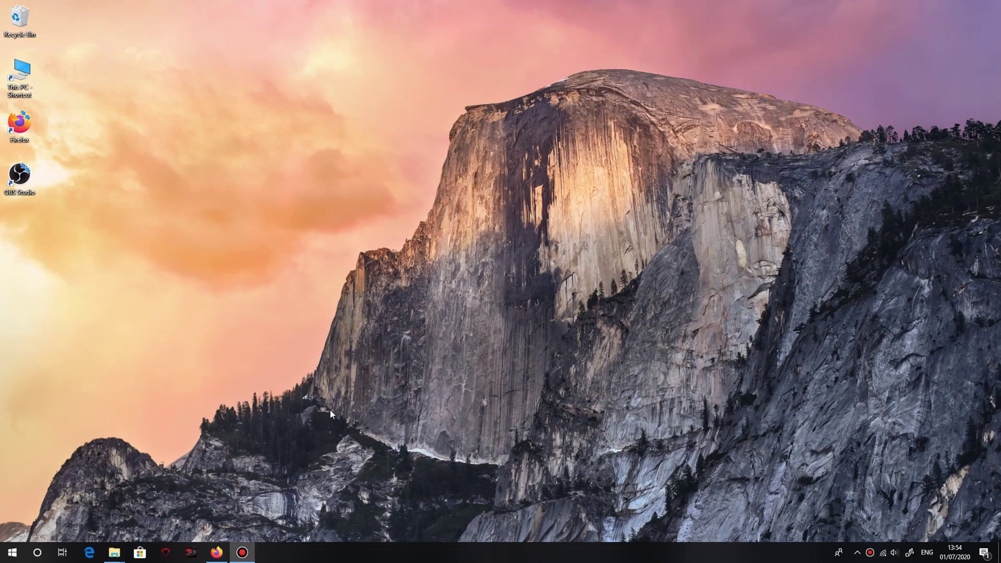
{"action": "mouse_move", "coordinate": [115, 552]}
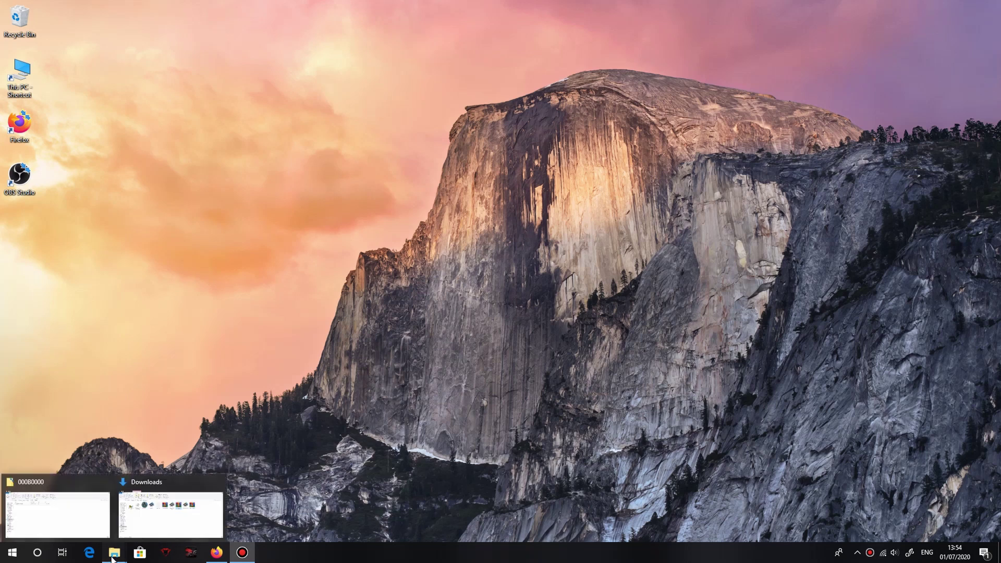
{"action": "left_click", "coordinate": [158, 497]}
{"action": "left_click_drag", "start_coordinate": [495, 10], "coordinate": [479, 163]}
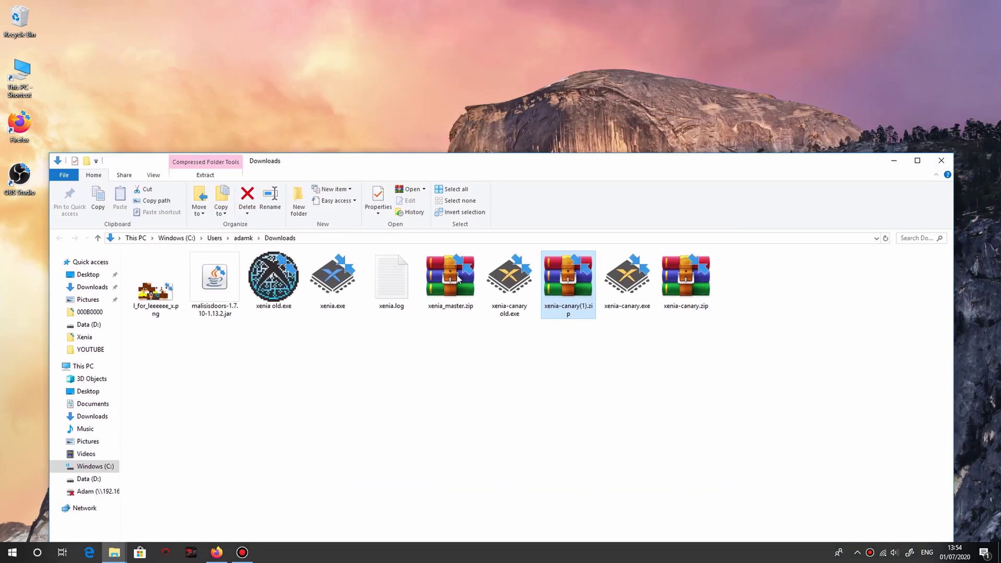
Drag xenia_master.zip and xenia-canary(1).zip onto the desktop and close the Downloads window.
{"action": "left_click_drag", "start_coordinate": [436, 298], "coordinate": [441, 112]}
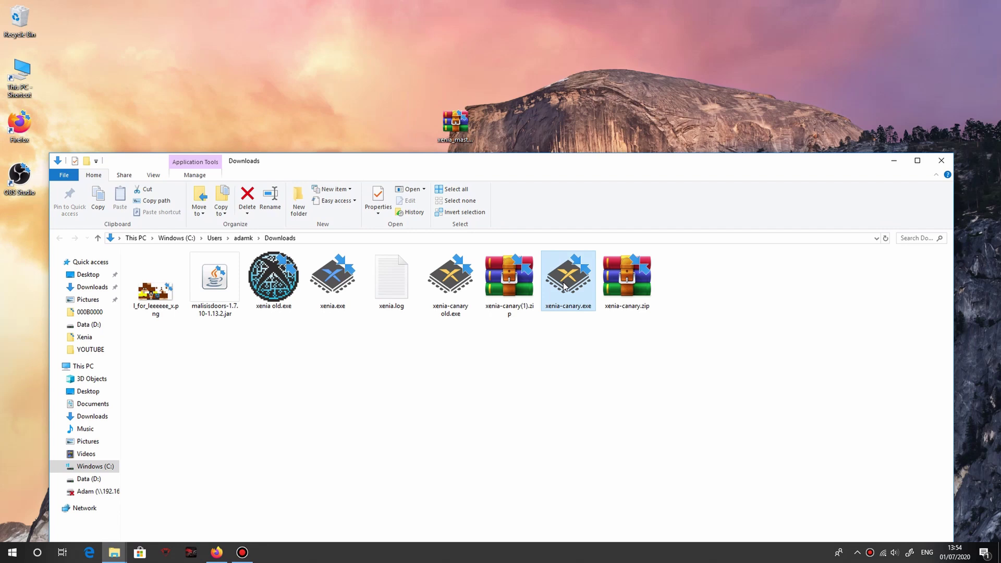
{"action": "left_click_drag", "start_coordinate": [509, 281], "coordinate": [537, 128]}
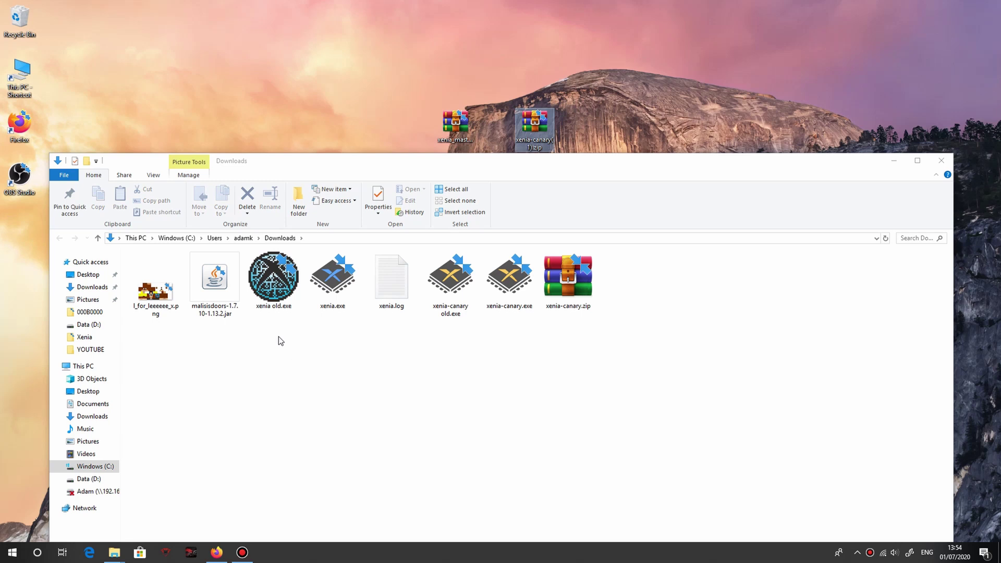
{"action": "left_click", "coordinate": [943, 162]}
Line up the two zips on the desktop and take a first look inside xenia_master.zip.
{"action": "left_click_drag", "start_coordinate": [455, 123], "coordinate": [415, 280]}
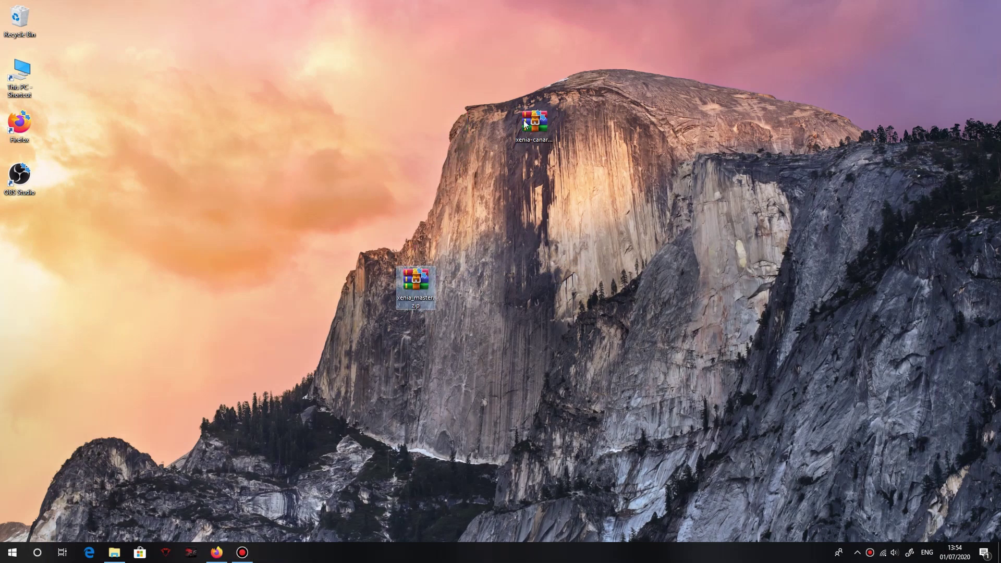
{"action": "left_click_drag", "start_coordinate": [525, 124], "coordinate": [525, 282]}
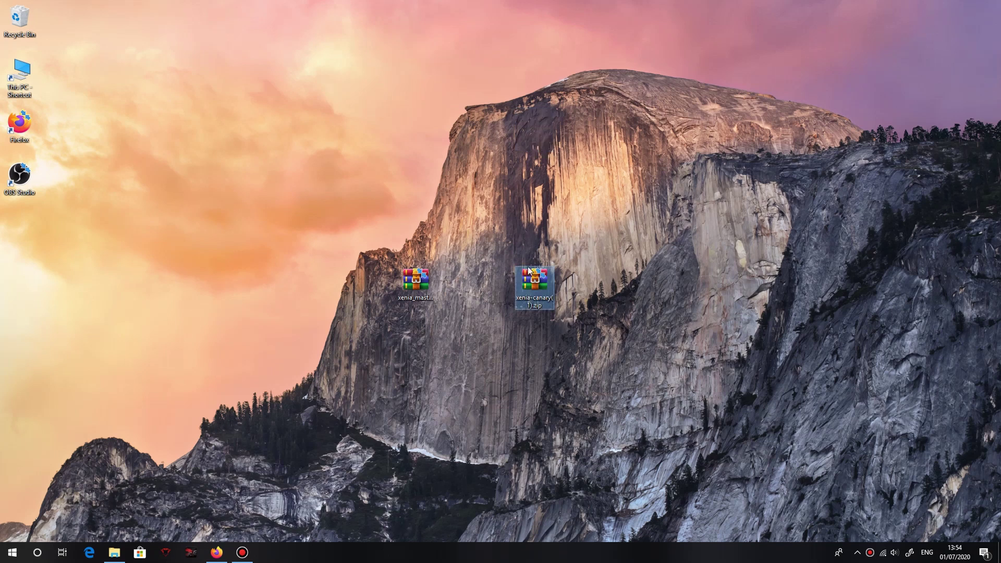
{"action": "left_click", "coordinate": [347, 223]}
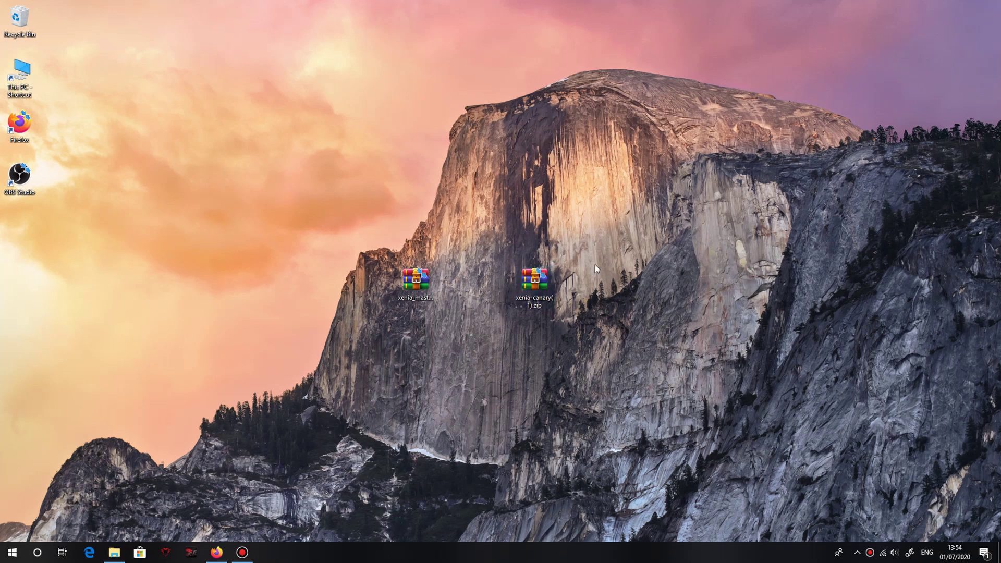
{"action": "double_click", "coordinate": [417, 274]}
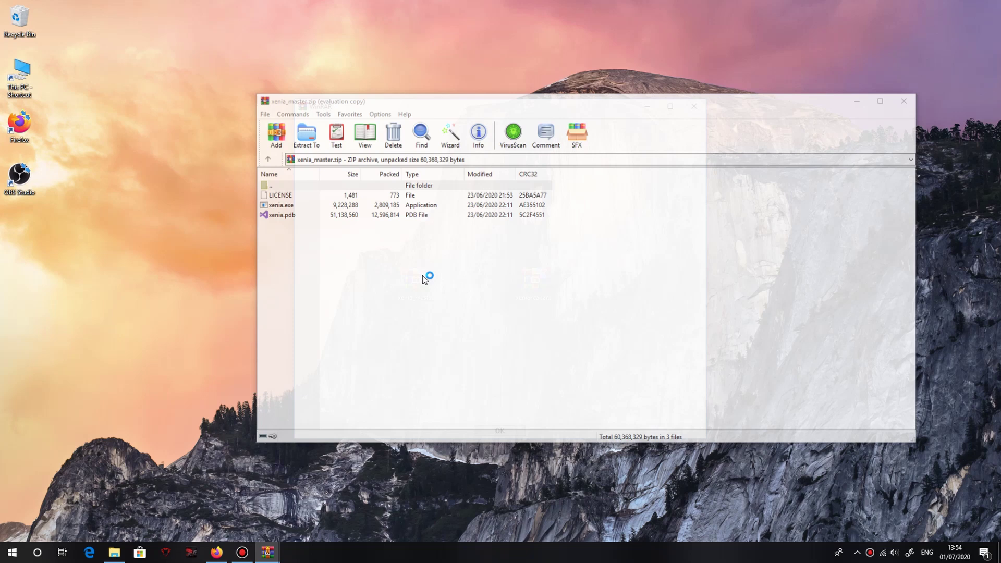
{"action": "left_click", "coordinate": [696, 105]}
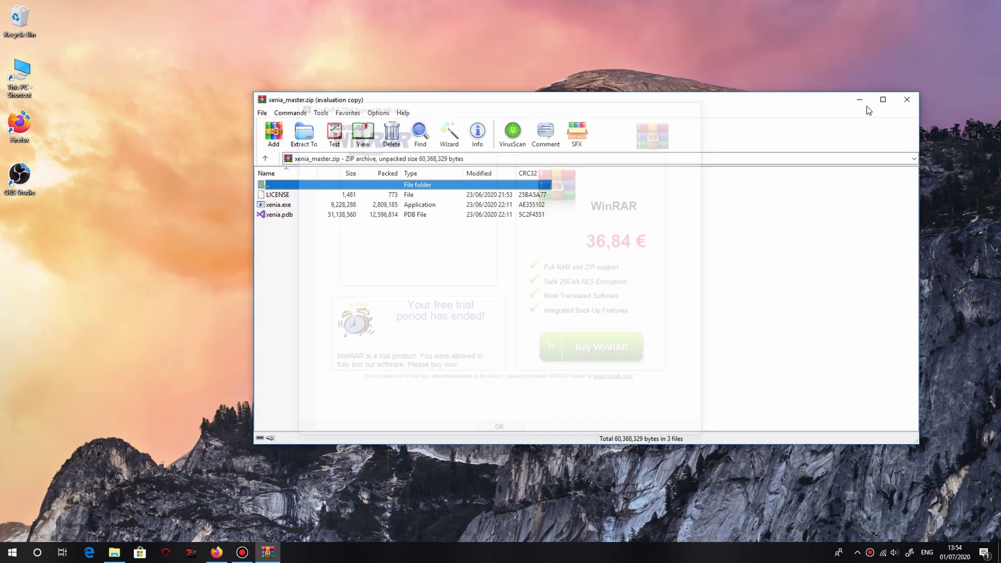
{"action": "left_click", "coordinate": [906, 99]}
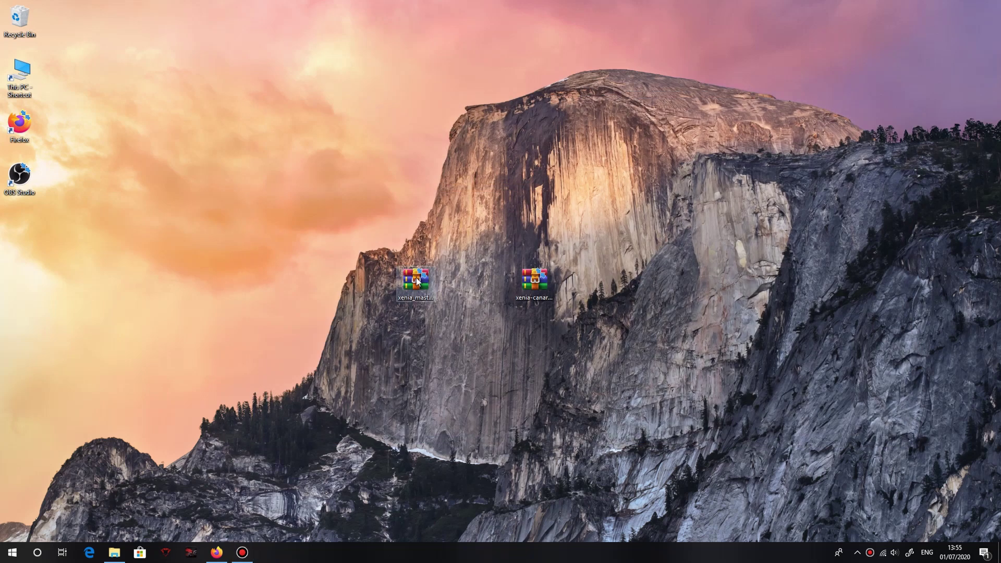
Extract xenia_master.zip onto the desktop from its context menu, then check the canary zip's menu.
{"action": "right_click", "coordinate": [416, 278]}
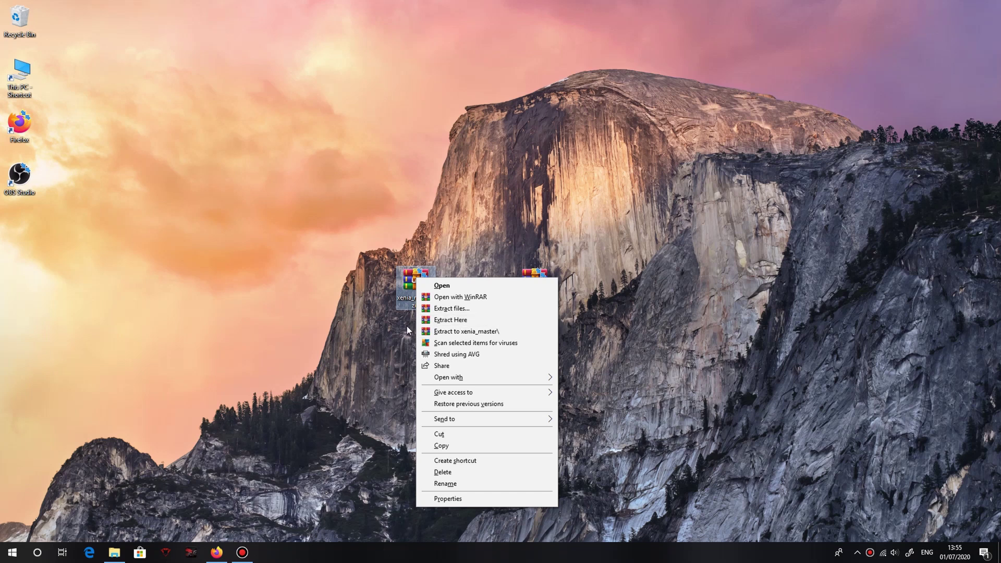
{"action": "left_click", "coordinate": [455, 320]}
{"action": "right_click", "coordinate": [534, 278]}
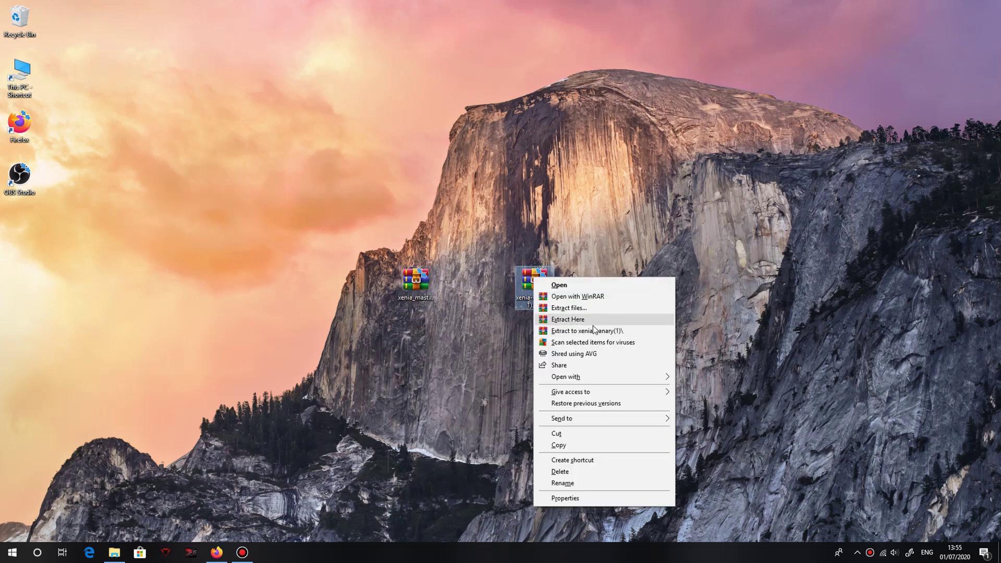
{"action": "left_click", "coordinate": [481, 340]}
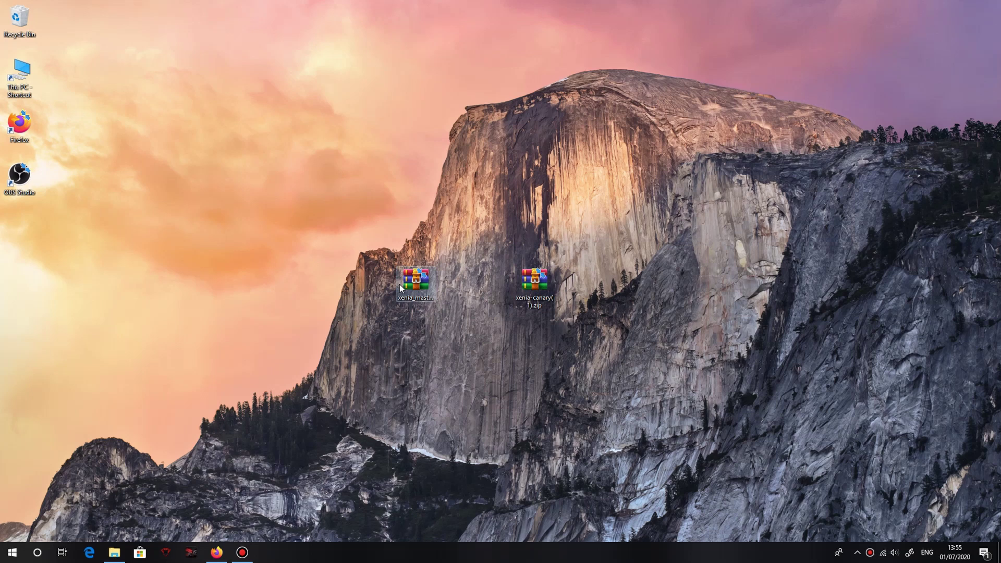
Reopen xenia_master.zip in WinRAR and drag xenia.exe out onto the desktop.
{"action": "double_click", "coordinate": [408, 284]}
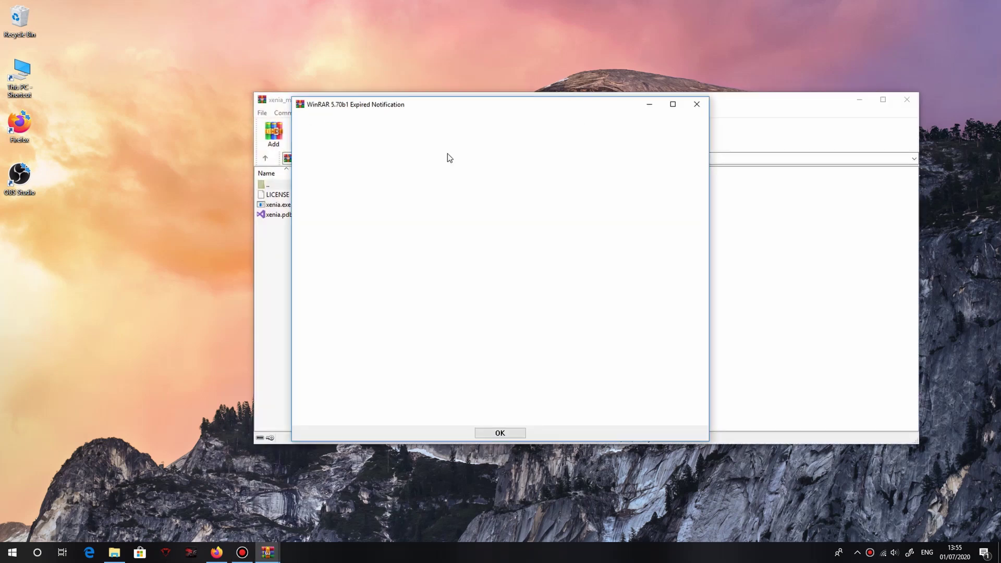
{"action": "left_click", "coordinate": [694, 106]}
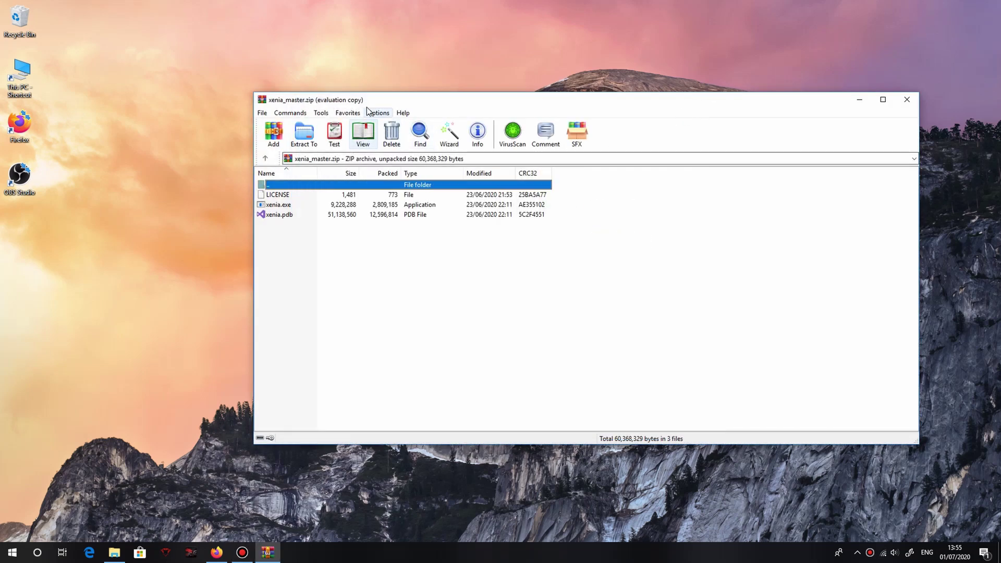
{"action": "left_click_drag", "start_coordinate": [368, 101], "coordinate": [513, 174]}
{"action": "left_click_drag", "start_coordinate": [424, 280], "coordinate": [320, 162]}
{"action": "left_click_drag", "start_coordinate": [751, 174], "coordinate": [444, 212]}
{"action": "left_click", "coordinate": [746, 214]}
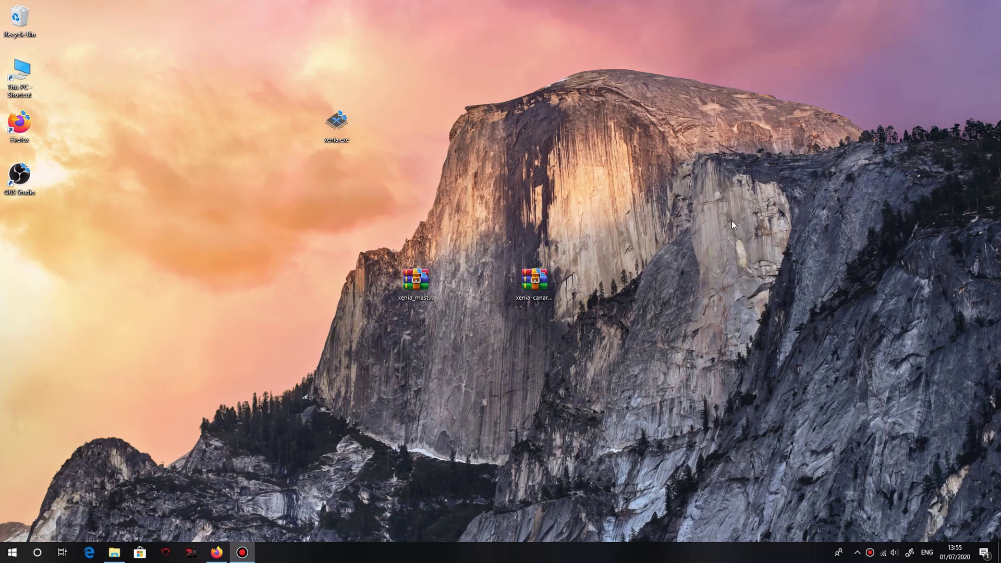
Drag xenia-canary.exe out of xenia-canary(1).zip in WinRAR onto the desktop.
{"action": "double_click", "coordinate": [533, 284]}
{"action": "left_click", "coordinate": [699, 103]}
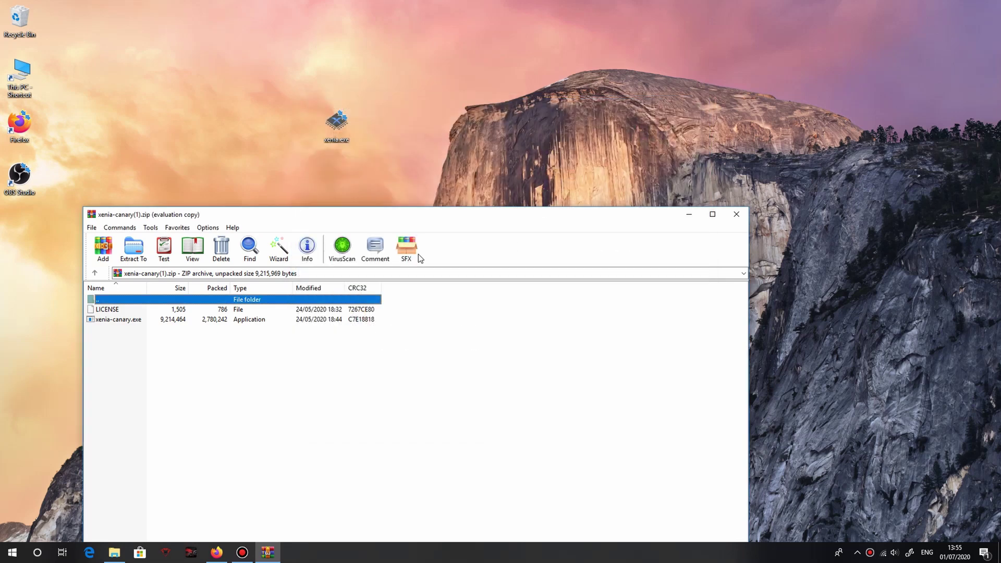
{"action": "left_click", "coordinate": [149, 321]}
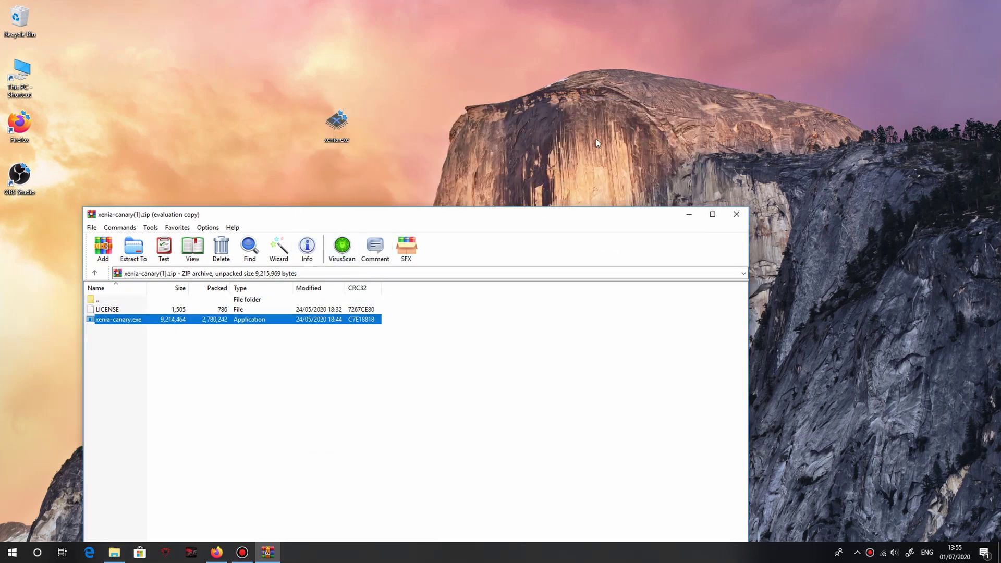
{"action": "left_click_drag", "start_coordinate": [596, 138], "coordinate": [613, 124]}
{"action": "left_click", "coordinate": [736, 214]}
Place xenia.exe and xenia-canary.exe side by side near the top of the desktop.
{"action": "left_click_drag", "start_coordinate": [336, 122], "coordinate": [417, 138]}
{"action": "left_click", "coordinate": [602, 124]}
{"action": "left_click_drag", "start_coordinate": [545, 136], "coordinate": [546, 138]}
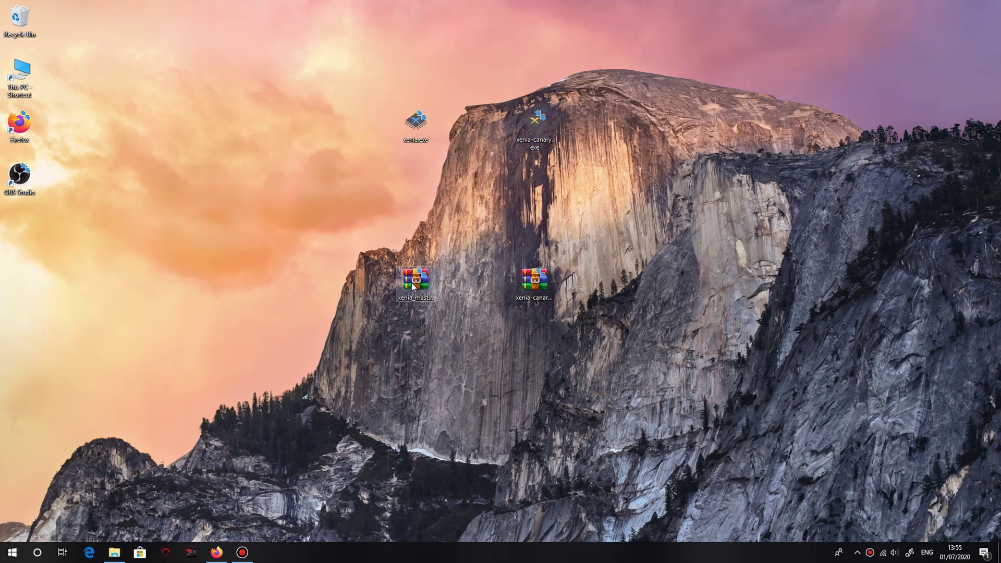
Launch xenia-canary.exe, opening the canary_new/e5ec29c emulator window.
{"action": "double_click", "coordinate": [540, 129]}
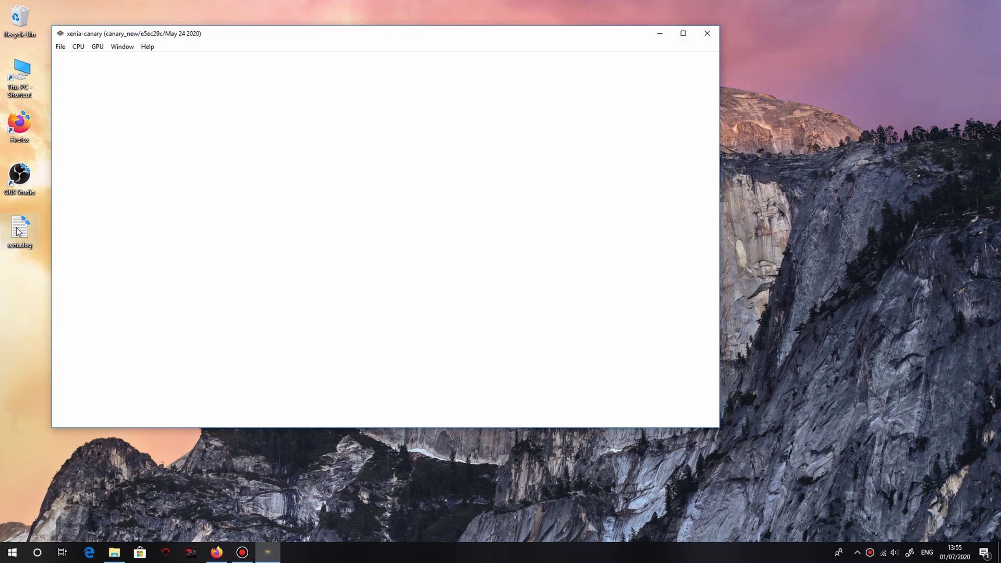
Close Xenia and read xenia.log's build and config lines in Notepad.
{"action": "left_click", "coordinate": [708, 35]}
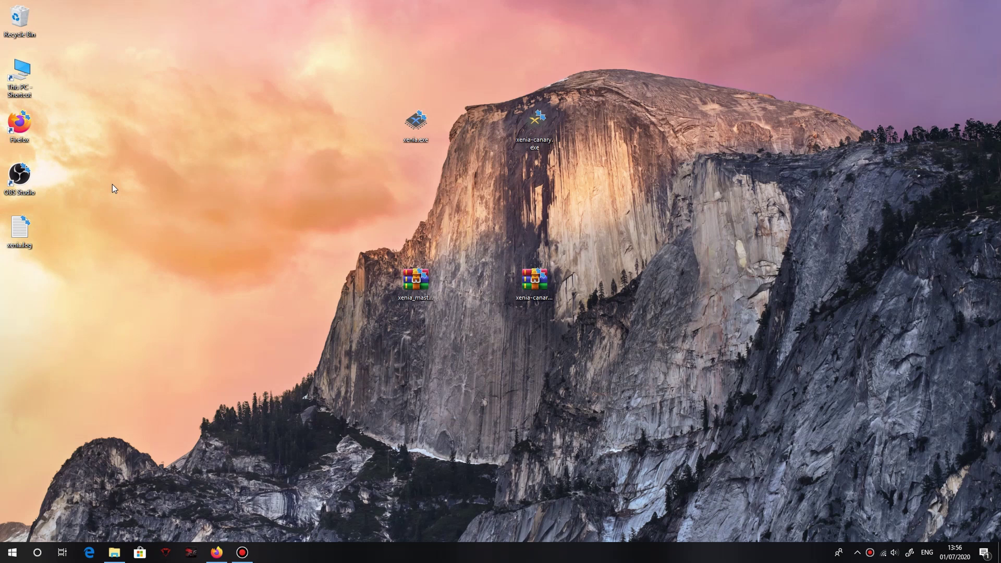
{"action": "double_click", "coordinate": [20, 235]}
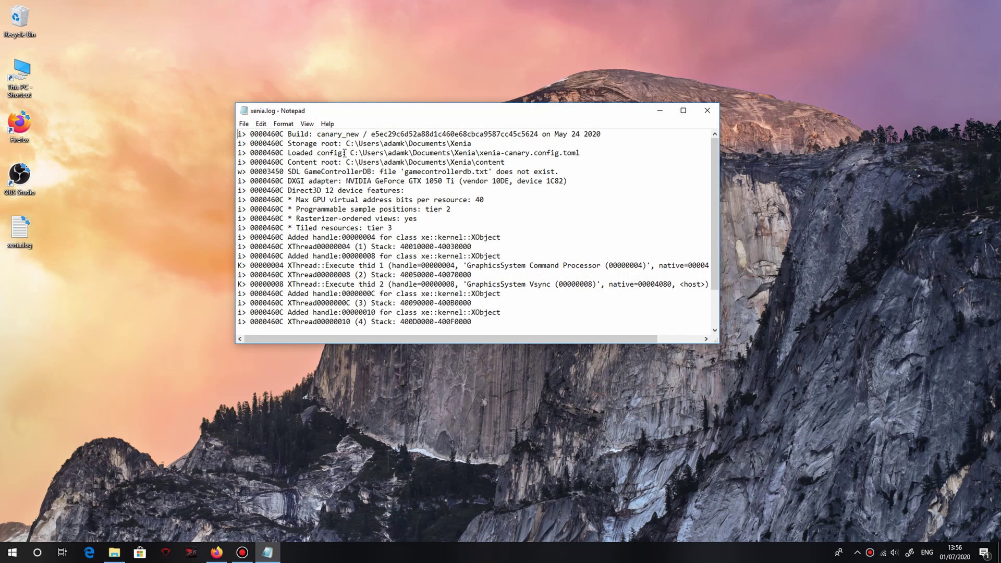
{"action": "left_click", "coordinate": [707, 111]}
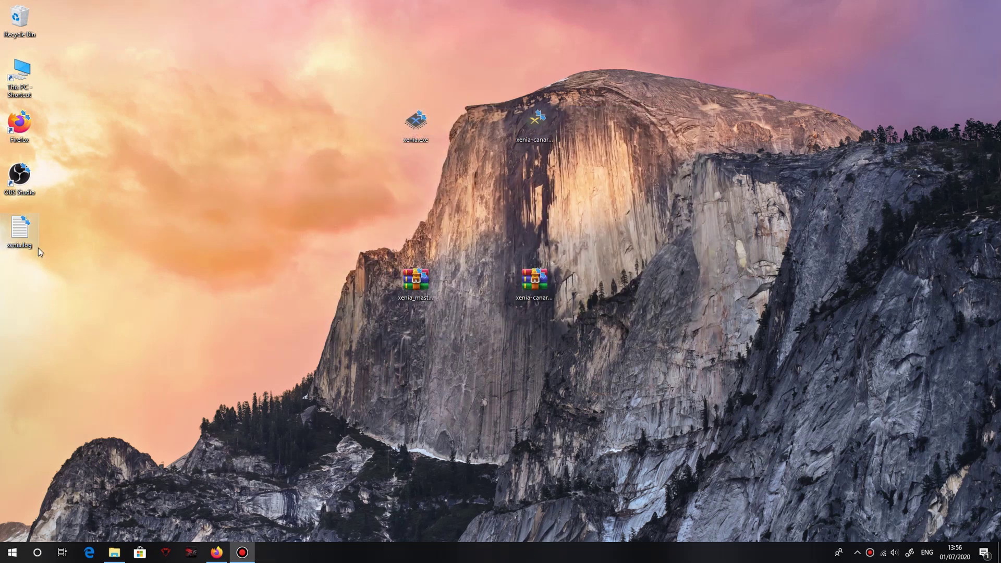
Replace the old 000B0000 window with a fresh File Explorer and browse to Documents\Xenia.
{"action": "left_click", "coordinate": [114, 553]}
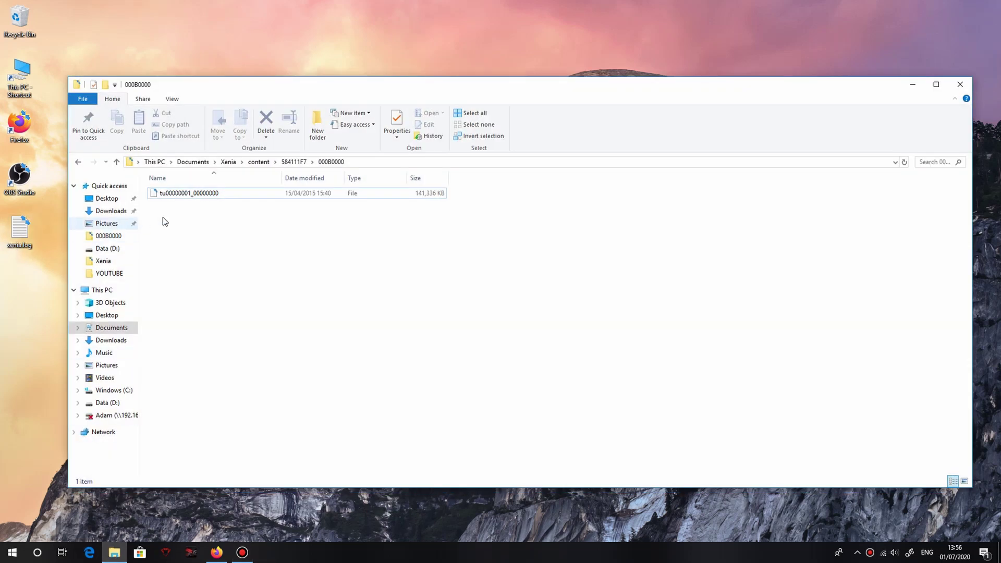
{"action": "left_click", "coordinate": [960, 84]}
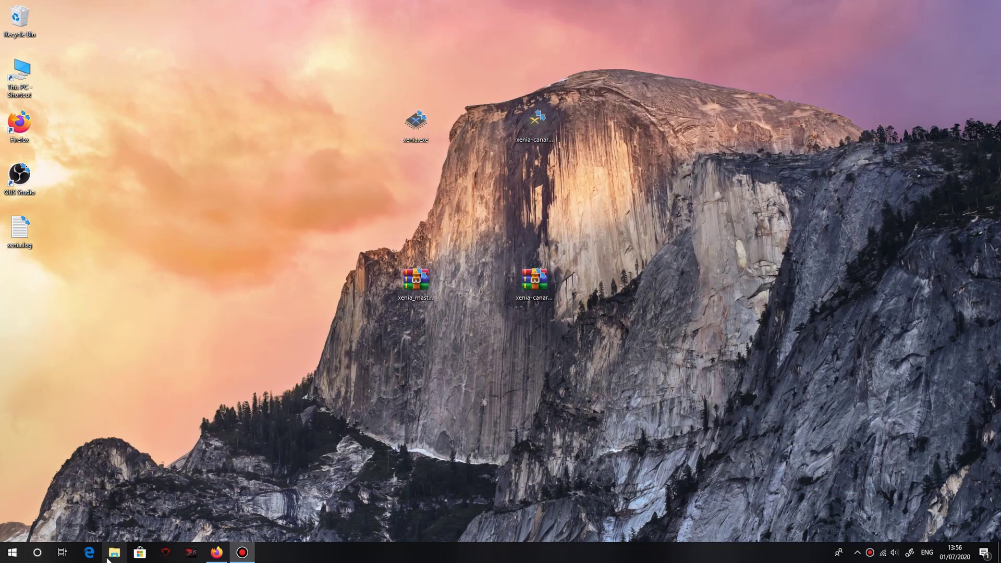
{"action": "left_click", "coordinate": [114, 553]}
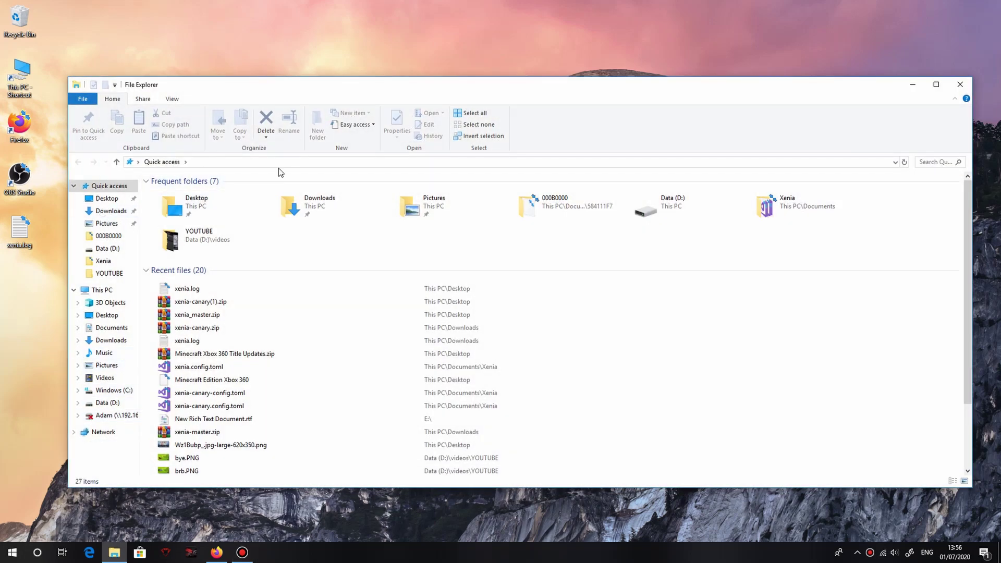
{"action": "left_click", "coordinate": [105, 261]}
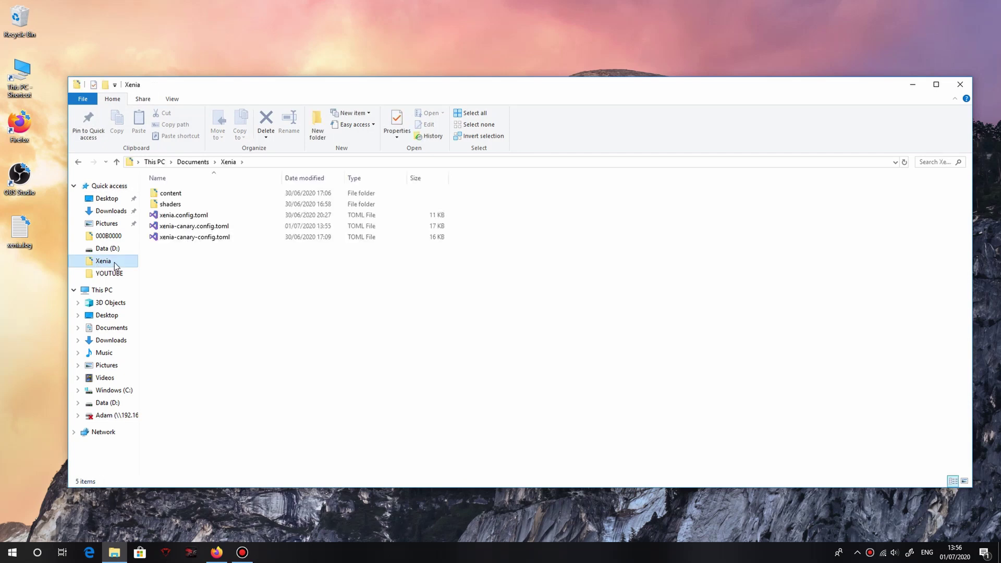
{"action": "left_click", "coordinate": [103, 332]}
{"action": "scroll", "coordinate": [249, 313], "scroll_direction": "down", "scroll_amount": 1}
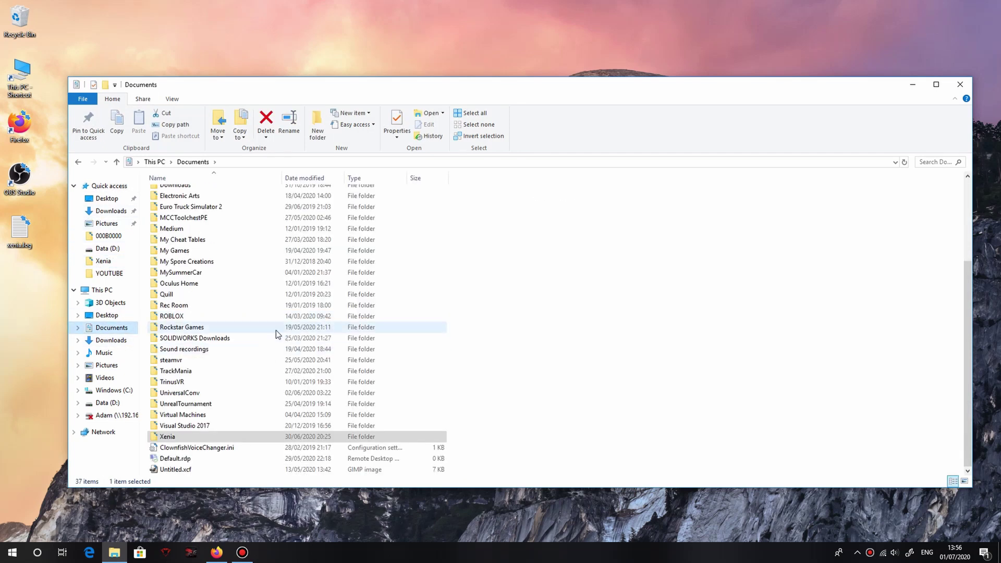
{"action": "double_click", "coordinate": [192, 440]}
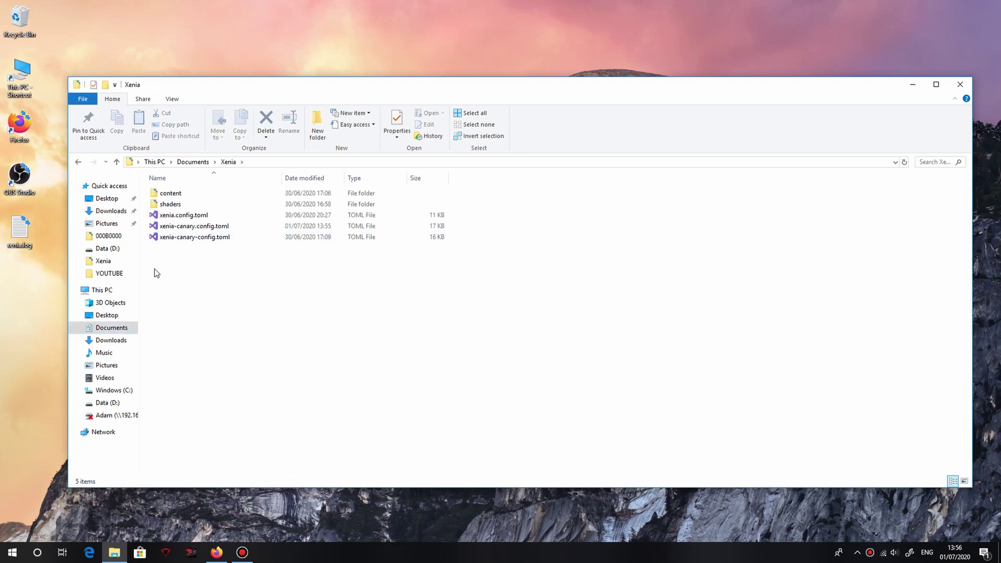
Open xenia-canary-config.toml from the Xenia folder in Visual Studio.
{"action": "left_click_drag", "start_coordinate": [154, 271], "coordinate": [305, 234]}
{"action": "left_click", "coordinate": [250, 291]}
{"action": "double_click", "coordinate": [217, 237]}
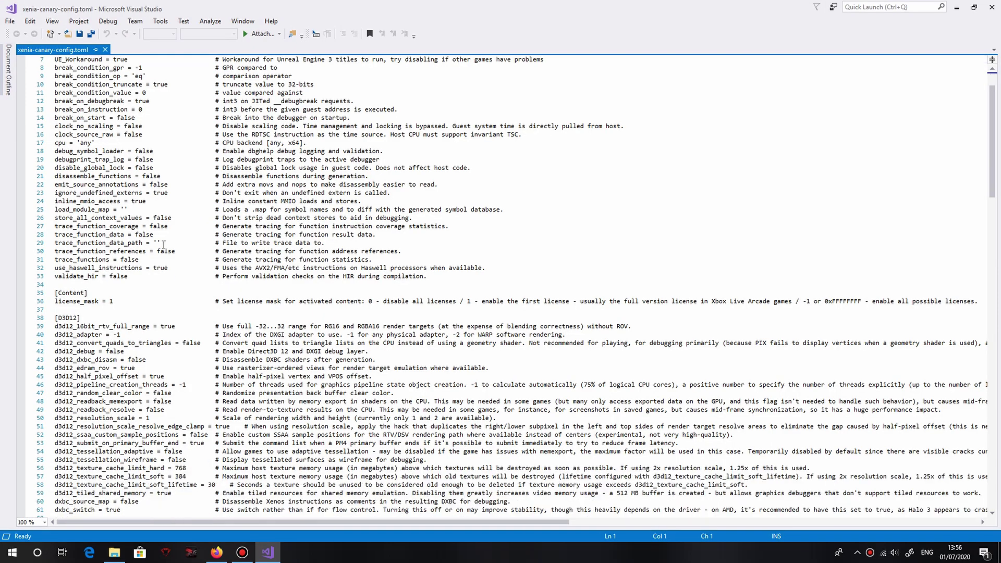
Change license_mask to 1 in xenia-canary-config.toml and save it while closing Visual Studio.
{"action": "scroll", "coordinate": [162, 240], "scroll_direction": "up", "scroll_amount": 3}
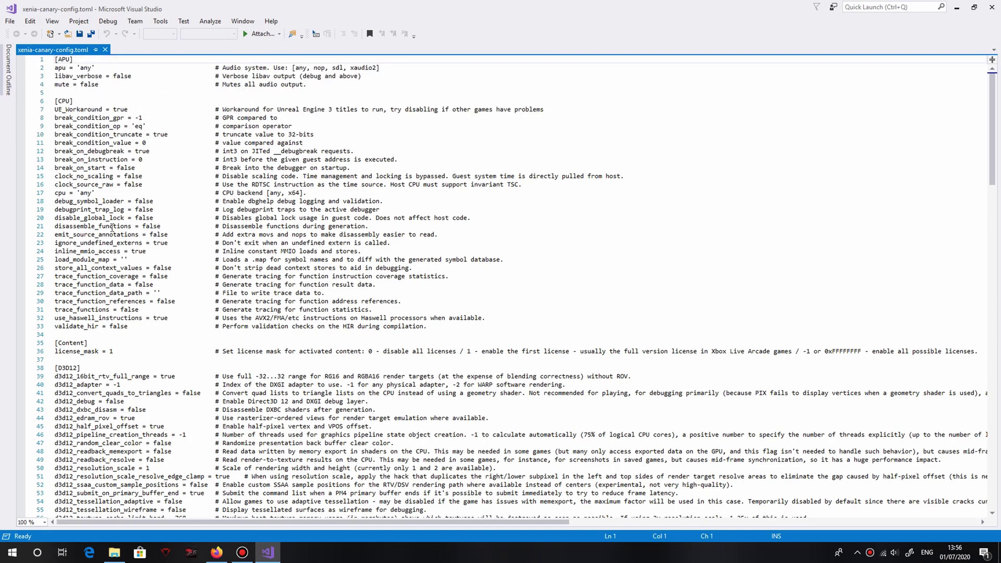
{"action": "scroll", "coordinate": [101, 209], "scroll_direction": "down", "scroll_amount": 3}
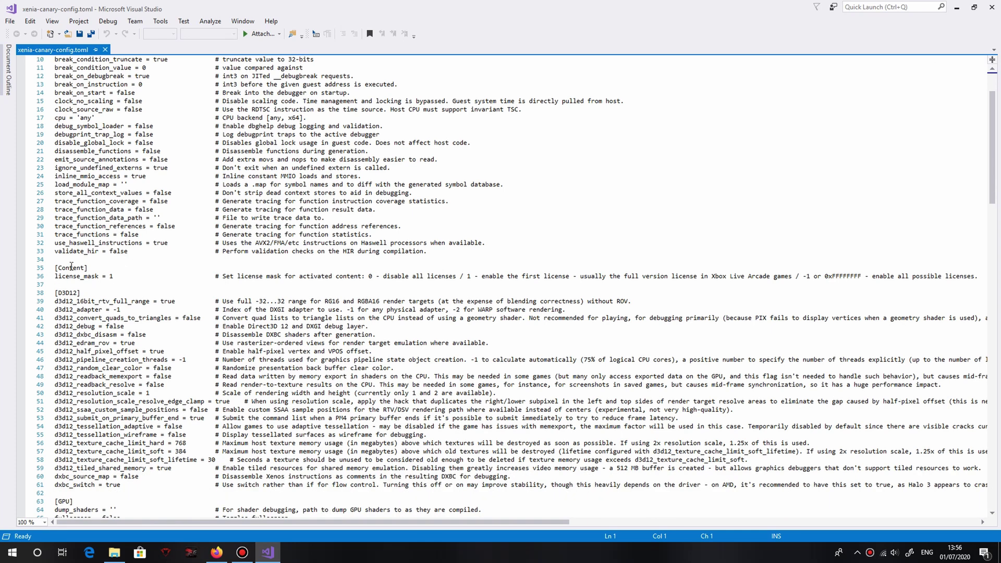
{"action": "scroll", "coordinate": [50, 357], "scroll_direction": "up", "scroll_amount": 3}
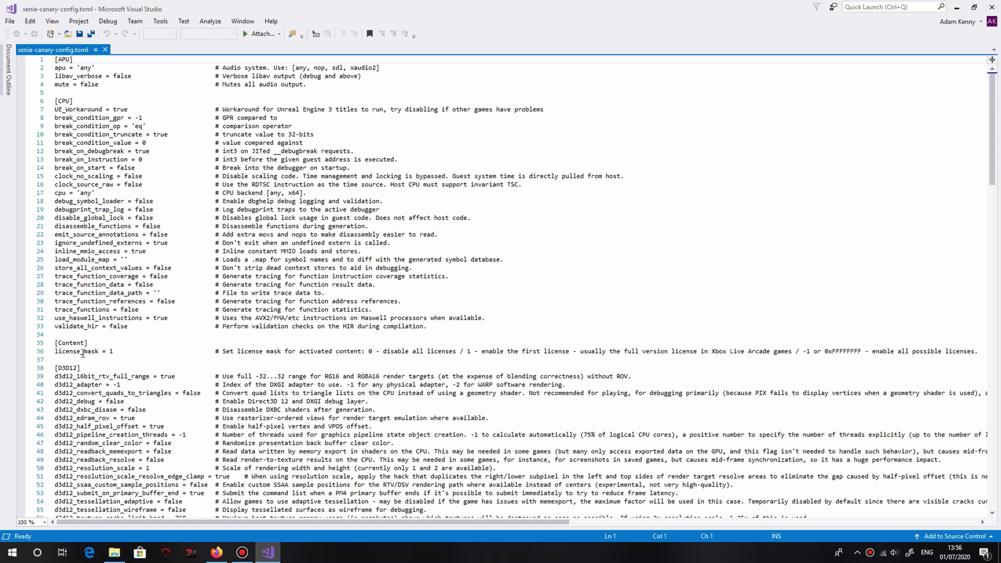
{"action": "left_click", "coordinate": [114, 351]}
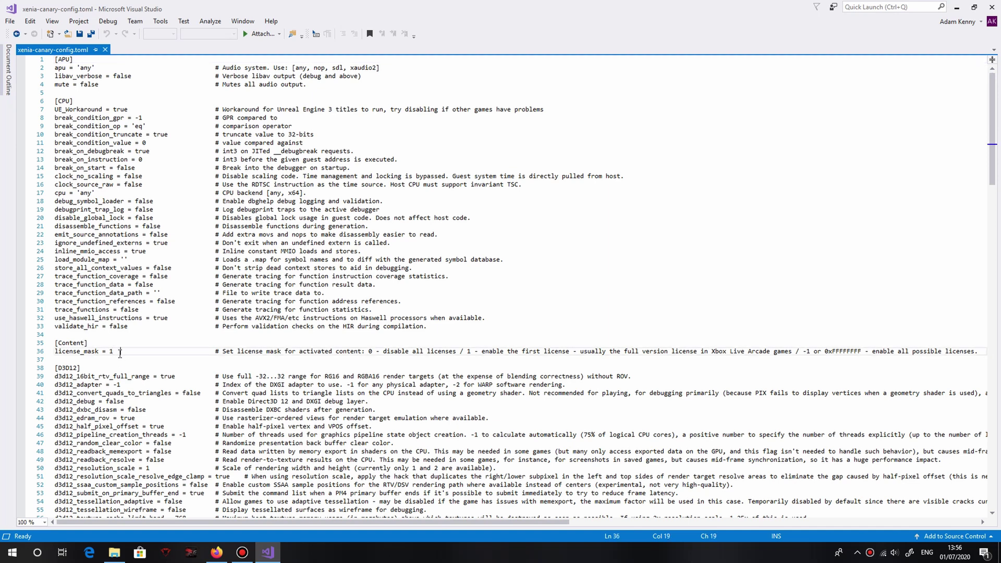
{"action": "left_click_drag", "start_coordinate": [120, 353], "coordinate": [104, 355]}
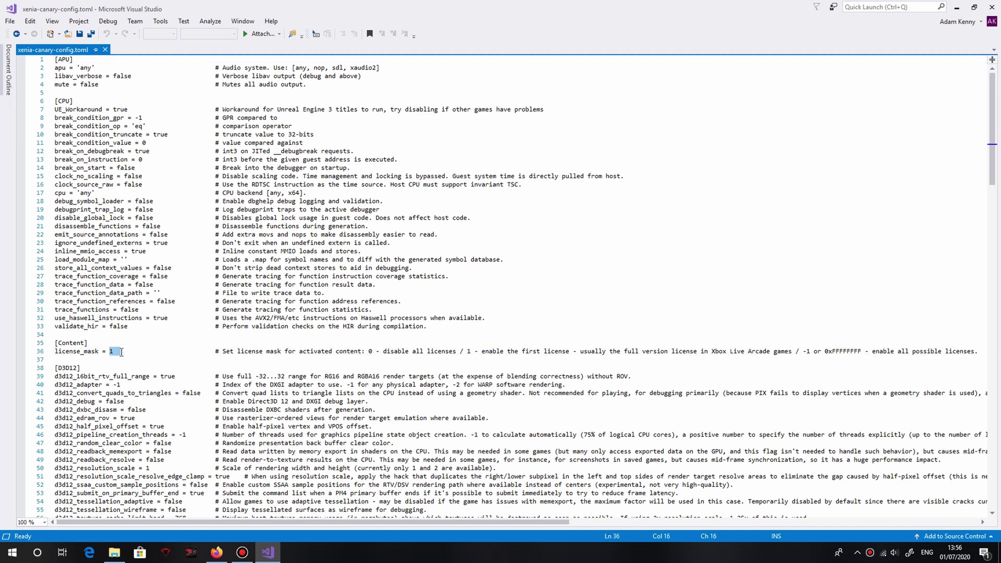
{"action": "left_click", "coordinate": [118, 352]}
{"action": "left_click", "coordinate": [126, 332]}
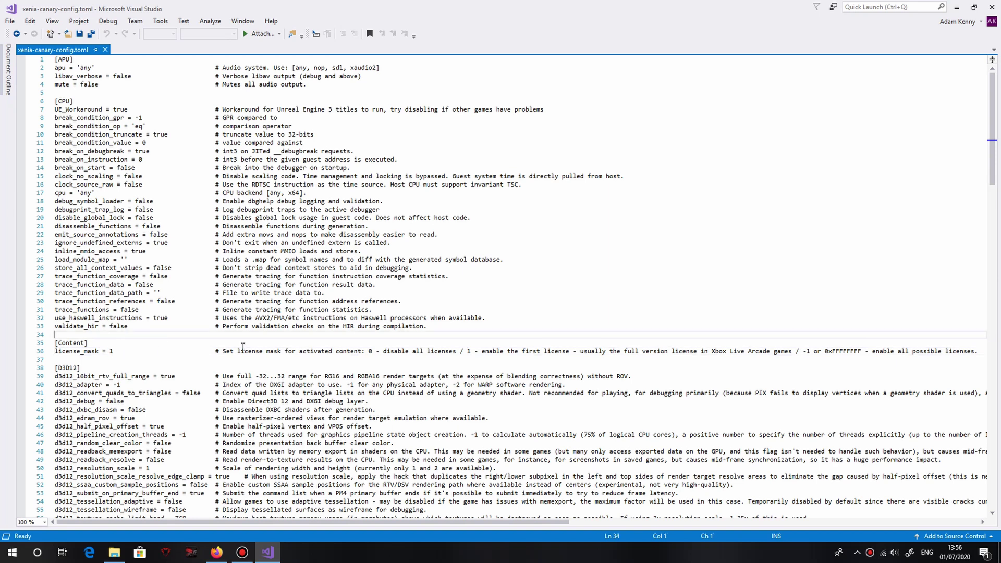
{"action": "left_click", "coordinate": [145, 355]}
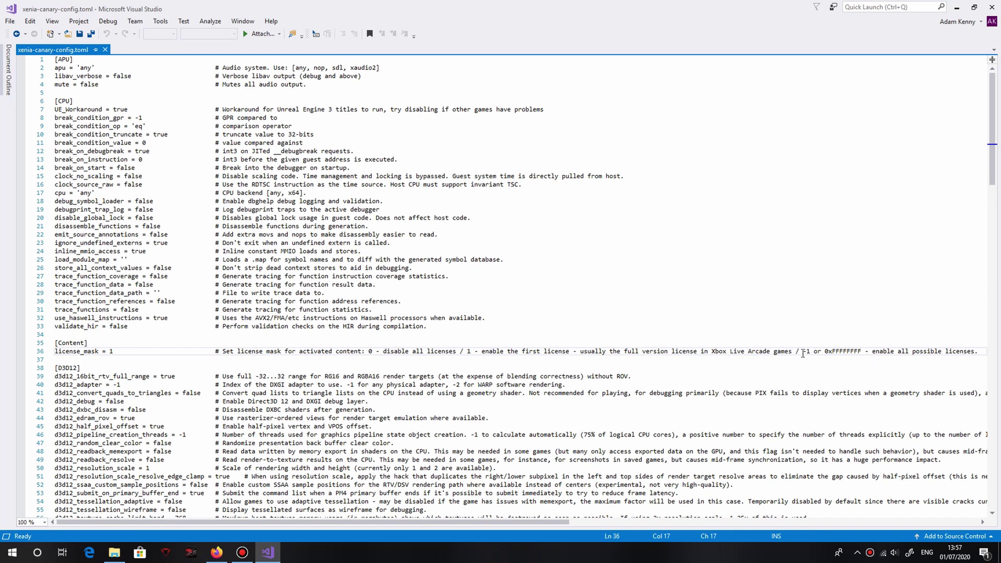
{"action": "mouse_move", "coordinate": [537, 521]}
{"action": "left_mouse_down"}
{"action": "mouse_move", "coordinate": [623, 522]}
{"action": "mouse_move", "coordinate": [526, 522]}
{"action": "left_mouse_up"}
{"action": "left_click", "coordinate": [994, 8]}
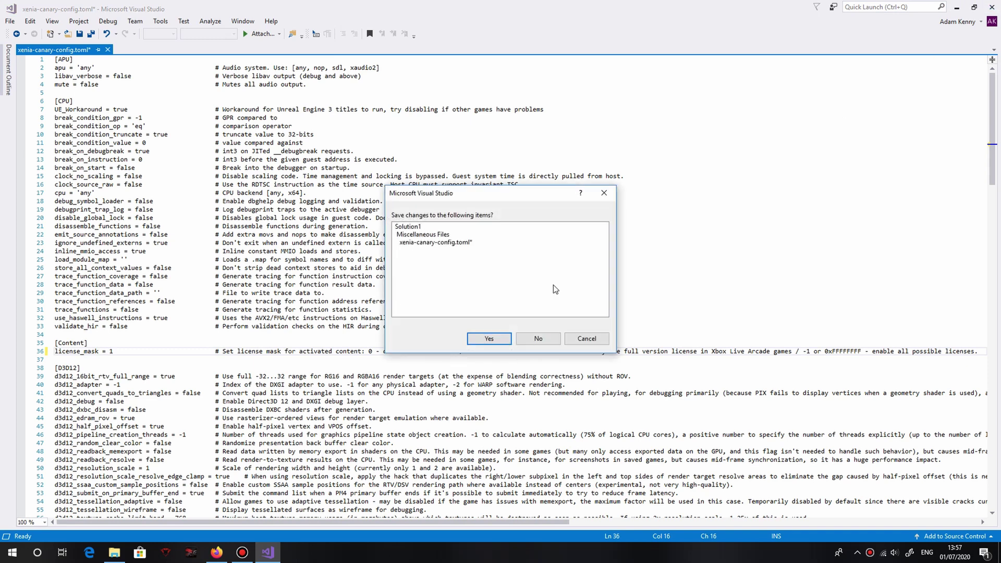
{"action": "left_click", "coordinate": [496, 339]}
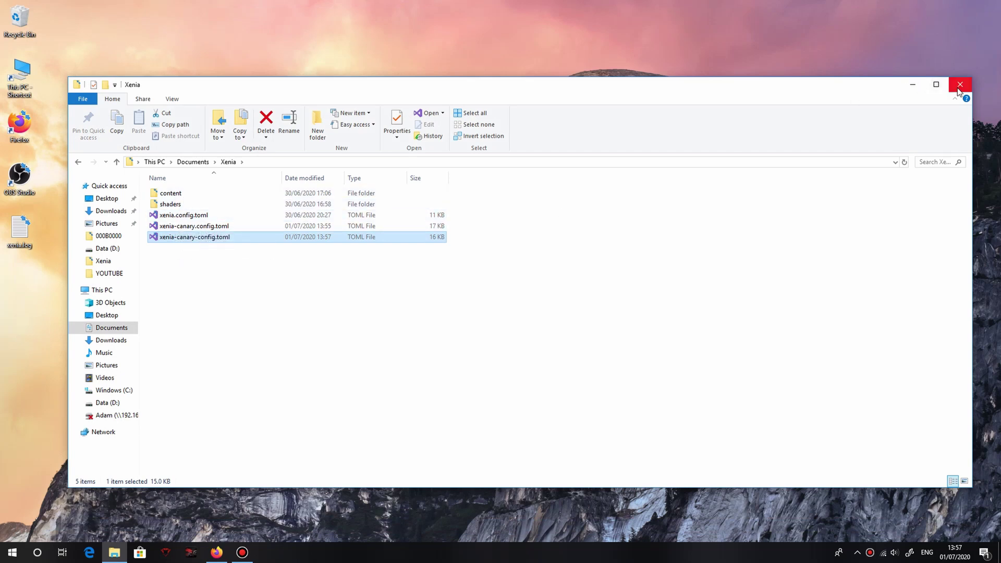
Close the Xenia folder window and place the Minecraft game file on the desktop.
{"action": "left_click", "coordinate": [922, 86]}
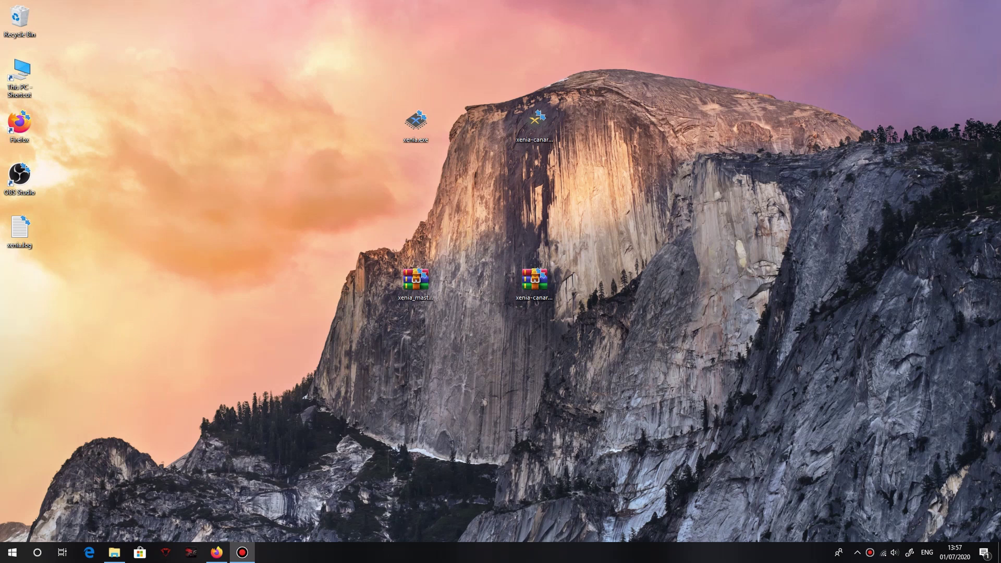
{"action": "left_click_drag", "start_coordinate": [1000, 282], "coordinate": [653, 125]}
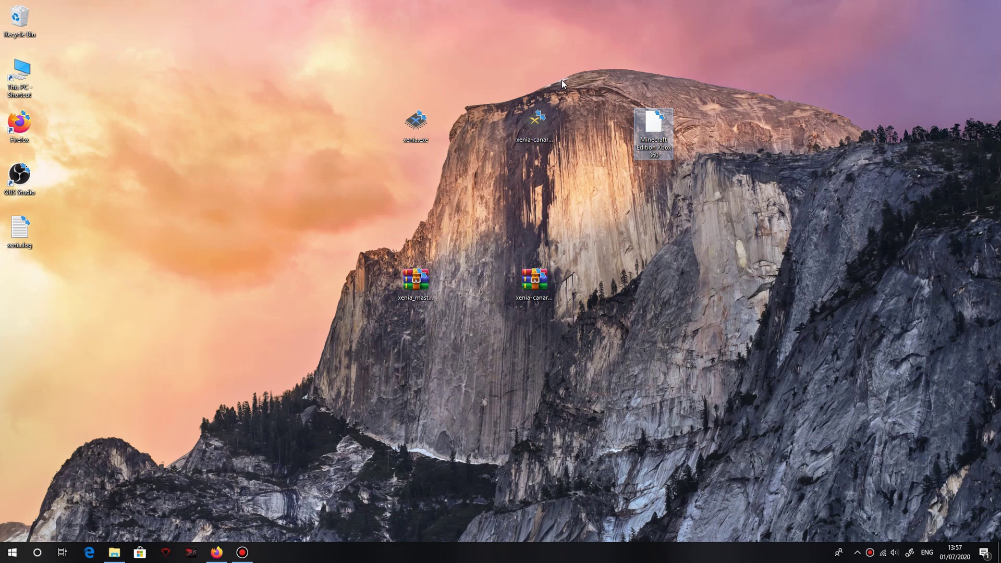
{"action": "left_click_drag", "start_coordinate": [578, 57], "coordinate": [696, 229]}
{"action": "left_click_drag", "start_coordinate": [615, 81], "coordinate": [692, 242]}
{"action": "left_click_drag", "start_coordinate": [606, 74], "coordinate": [705, 204]}
{"action": "left_click", "coordinate": [601, 79]}
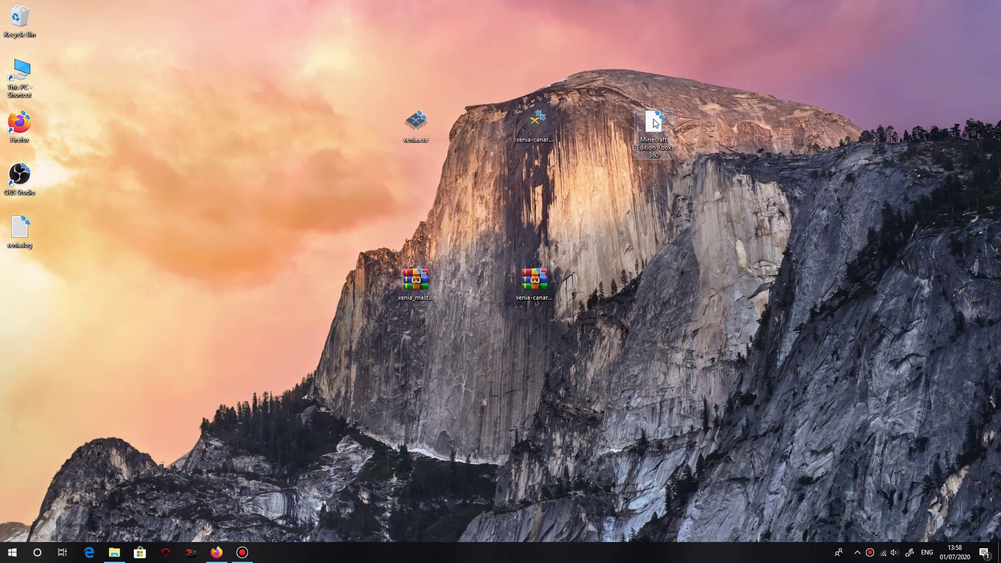
Drop the Minecraft file onto the xenia-canary icon to launch it.
{"action": "mouse_move", "coordinate": [670, 134]}
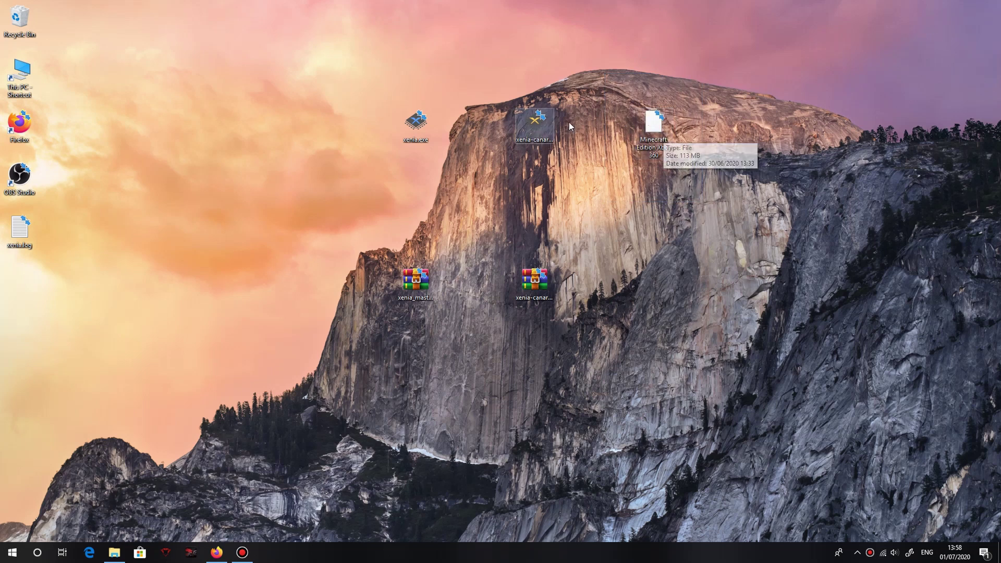
{"action": "left_click_drag", "start_coordinate": [654, 125], "coordinate": [419, 124]}
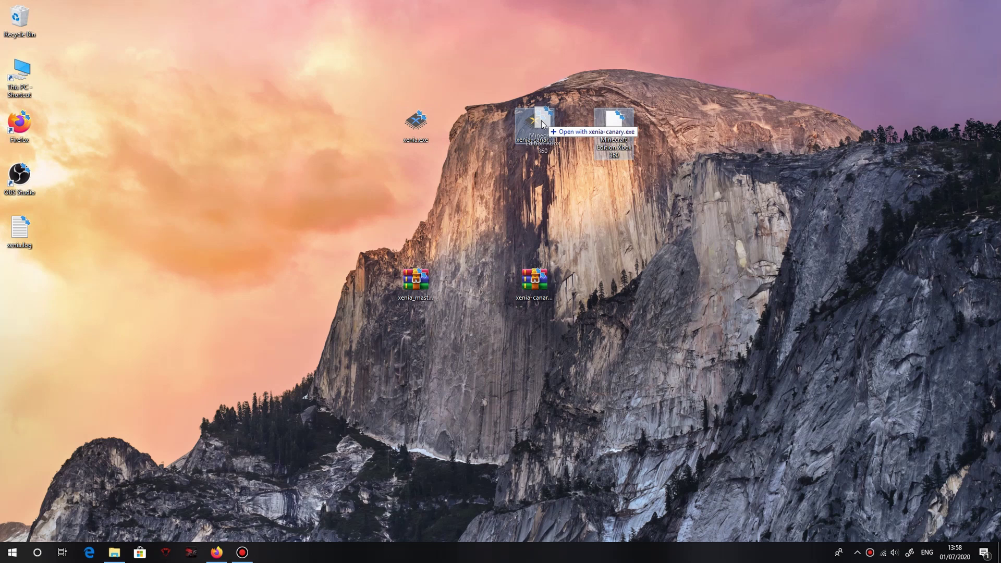
{"action": "mouse_move", "coordinate": [542, 124]}
{"action": "left_mouse_down"}
{"action": "mouse_move", "coordinate": [447, 114]}
{"action": "mouse_move", "coordinate": [431, 144]}
{"action": "mouse_move", "coordinate": [532, 131]}
{"action": "mouse_move", "coordinate": [534, 120]}
{"action": "left_mouse_up"}
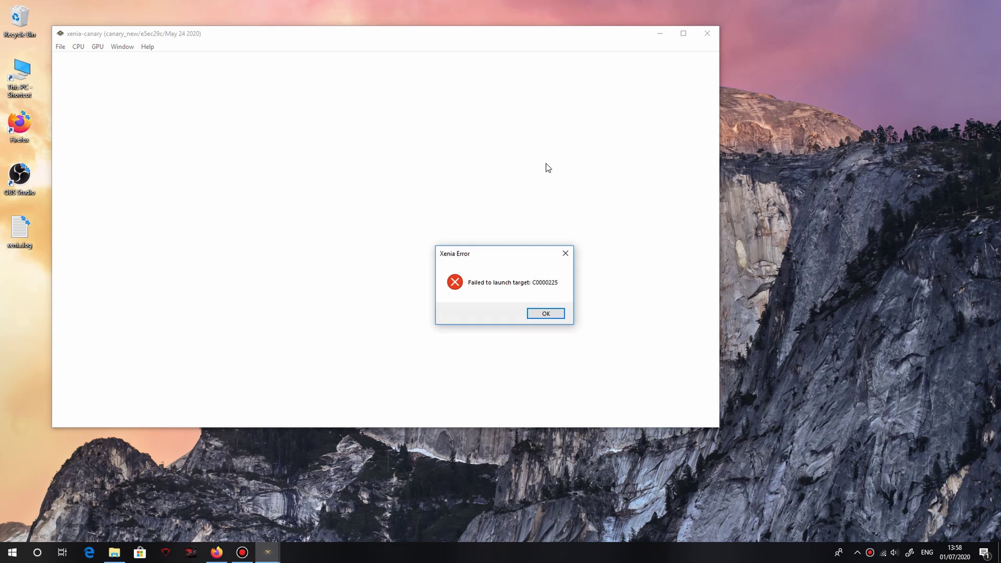
Dismiss the C0000225 launch error and start Minecraft in the regular xenia.exe instead.
{"action": "left_click", "coordinate": [566, 253]}
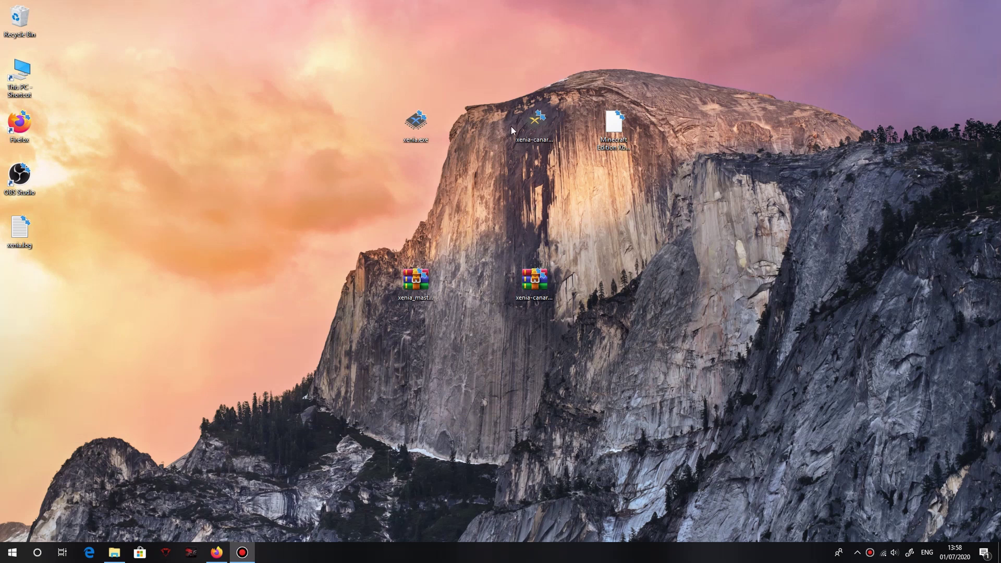
{"action": "double_click", "coordinate": [409, 137]}
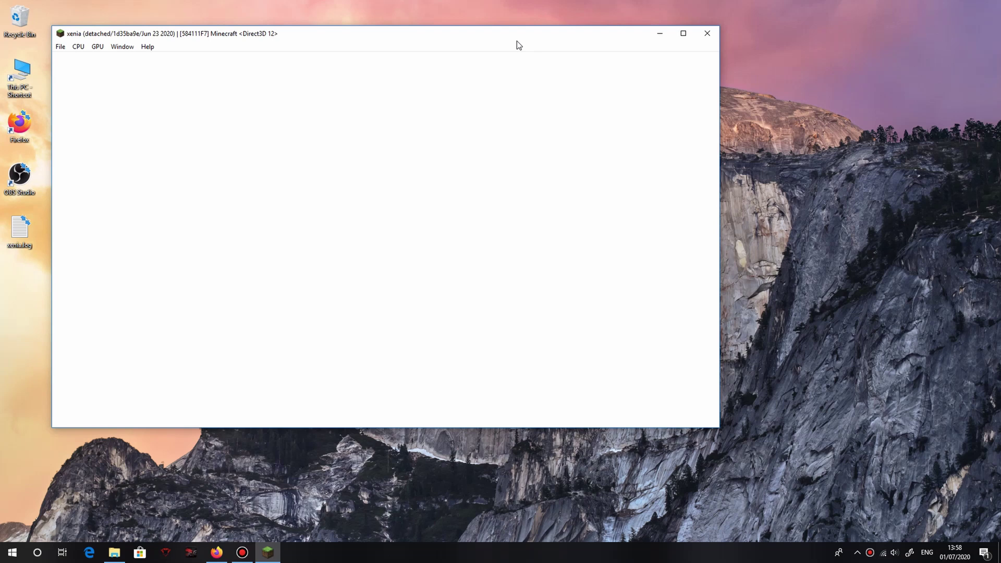
{"action": "left_click_drag", "start_coordinate": [517, 42], "coordinate": [593, 79]}
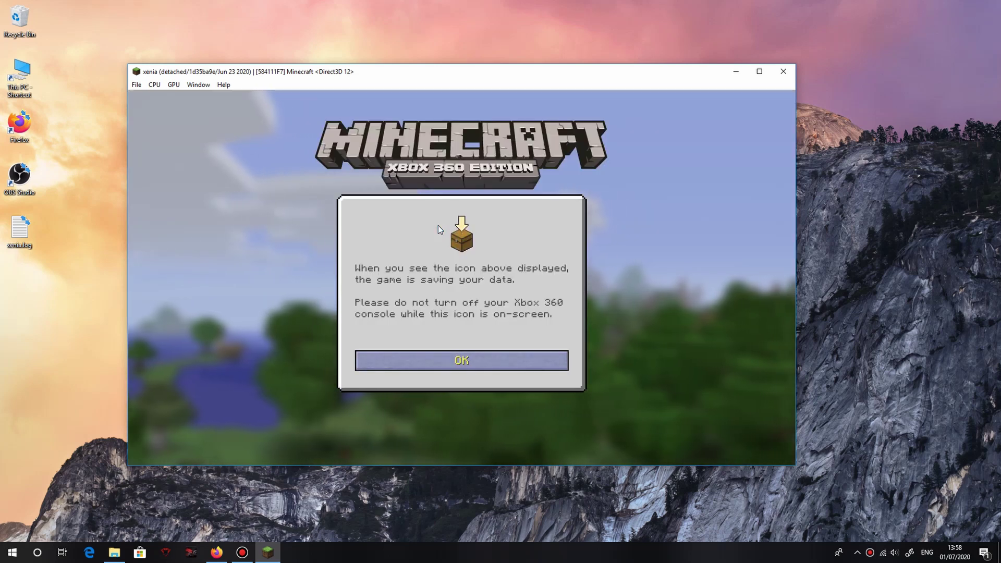
Dismiss the saving notice and choose Play Game from Minecraft's main menu.
{"action": "key", "text": "Return"}
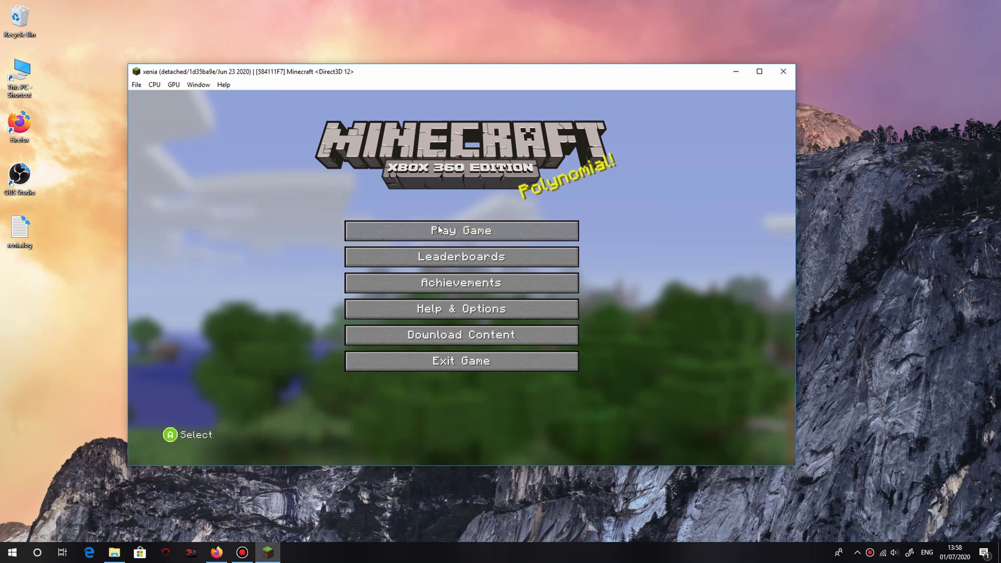
{"action": "key", "text": "Down"}
{"action": "key", "text": "Down"}
{"action": "key", "text": "Up"}
{"action": "key", "text": "Up"}
{"action": "key", "text": "Down"}
{"action": "key", "text": "Down"}
{"action": "key", "text": "Down"}
{"action": "key", "text": "Down"}
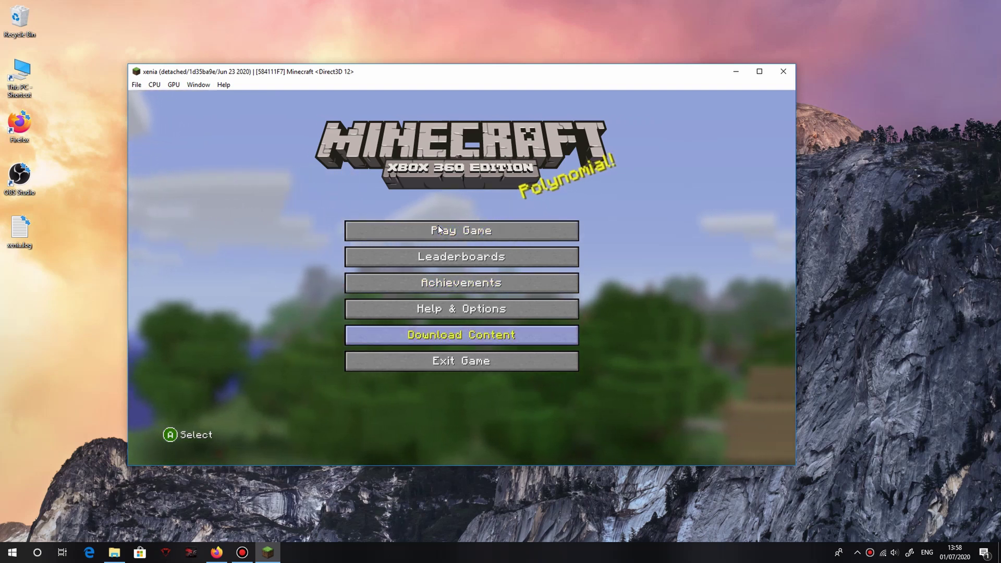
{"action": "key", "text": "Up"}
{"action": "key", "text": "Up"}
{"action": "key", "text": "Up"}
{"action": "key", "text": "Up"}
{"action": "key", "text": "Down"}
{"action": "key", "text": "Down"}
{"action": "key", "text": "Down"}
{"action": "key", "text": "Down"}
{"action": "key", "text": "Up"}
{"action": "key", "text": "Up"}
{"action": "key", "text": "Up"}
{"action": "key", "text": "Up"}
{"action": "key", "text": "Down"}
{"action": "key", "text": "Down"}
{"action": "key", "text": "Down"}
{"action": "key", "text": "Down"}
{"action": "key", "text": "Up"}
{"action": "key", "text": "Up"}
{"action": "key", "text": "Up"}
{"action": "key", "text": "Up"}
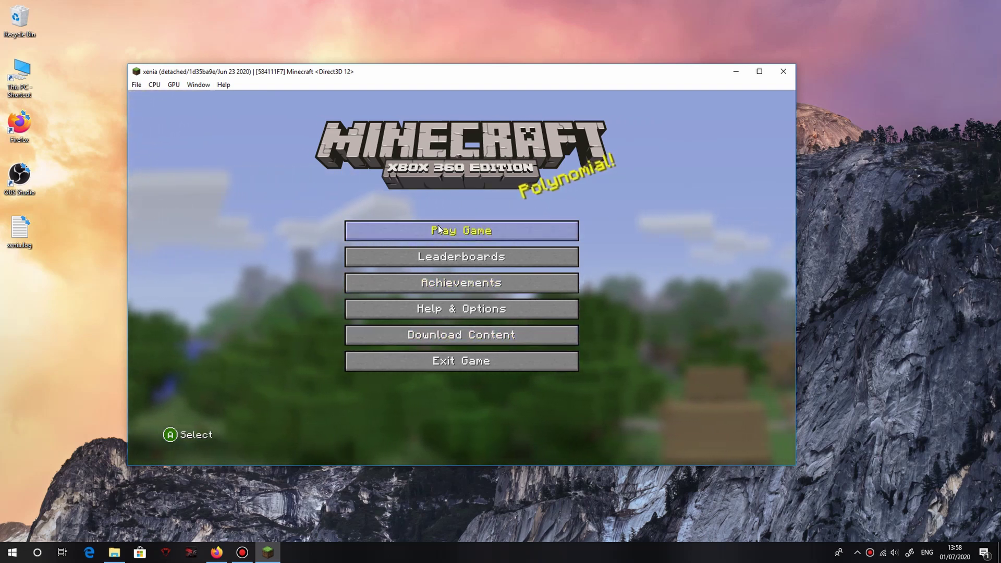
{"action": "key", "text": "Down"}
{"action": "key", "text": "Down"}
{"action": "key", "text": "Down"}
{"action": "key", "text": "Down"}
{"action": "key", "text": "Up"}
{"action": "key", "text": "Up"}
{"action": "key", "text": "Up"}
{"action": "key", "text": "Up"}
{"action": "key", "text": "Down"}
{"action": "key", "text": "Down"}
{"action": "key", "text": "Down"}
{"action": "key", "text": "Down"}
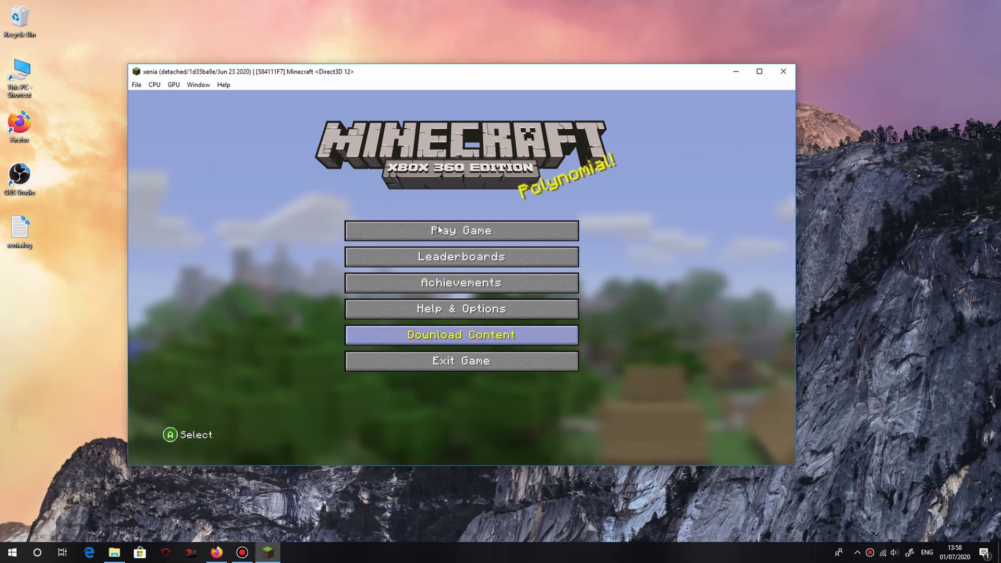
{"action": "key", "text": "Up"}
{"action": "key", "text": "Up"}
{"action": "key", "text": "Up"}
{"action": "key", "text": "Up"}
{"action": "key", "text": "Return"}
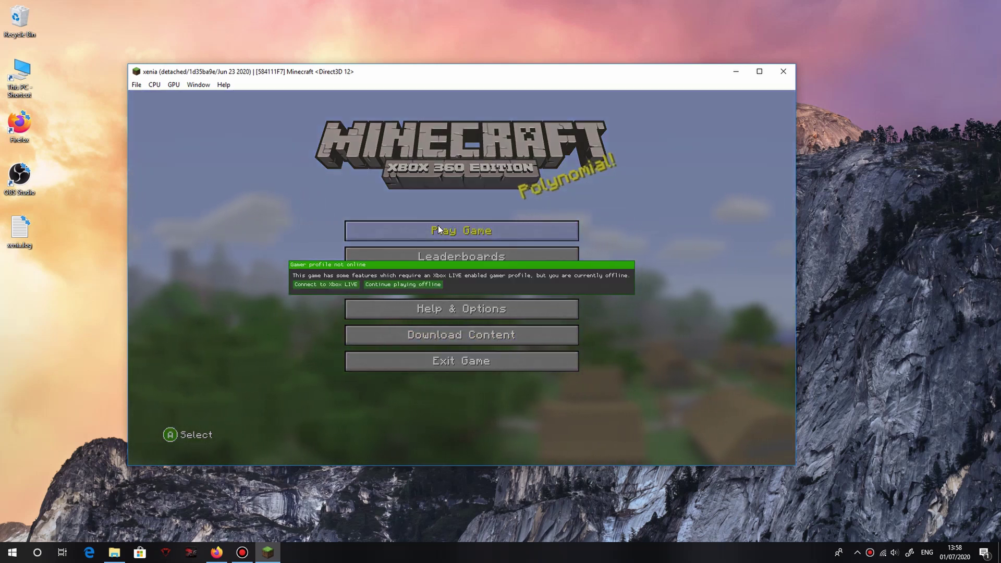
Continue playing offline and browse through the saved worlds list.
{"action": "left_click", "coordinate": [410, 286]}
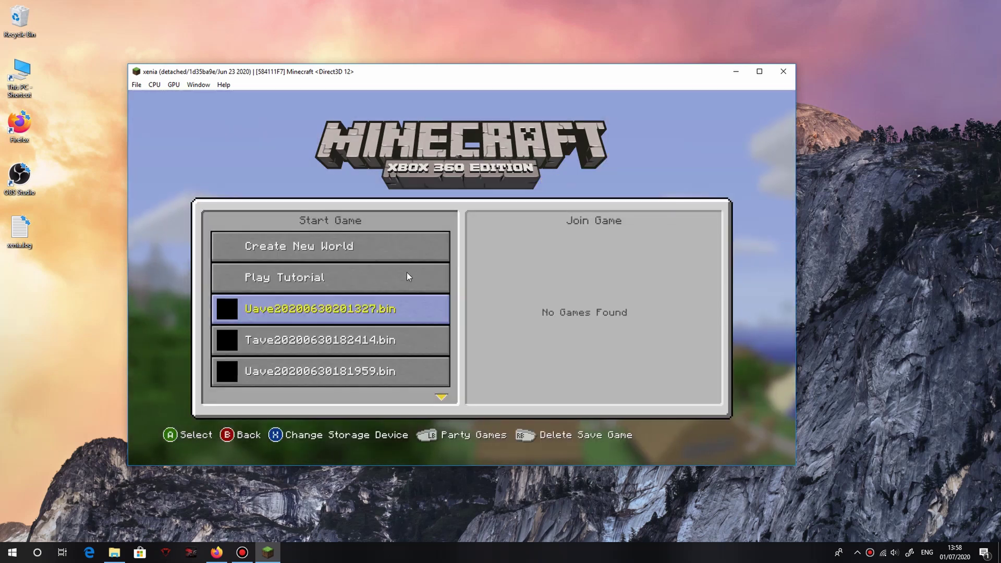
{"action": "key", "text": "Down"}
{"action": "key", "text": "Down"}
{"action": "key", "text": "Down"}
{"action": "key", "text": "Down"}
{"action": "key", "text": "Down"}
{"action": "key", "text": "Down"}
{"action": "key", "text": "Down"}
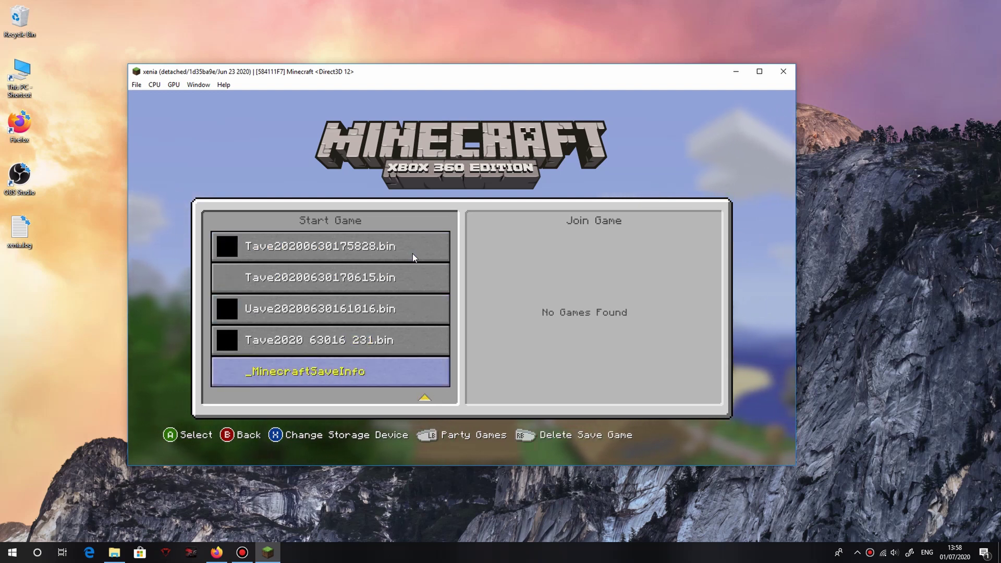
{"action": "key", "text": "Up"}
{"action": "key", "text": "Up"}
{"action": "key", "text": "Down"}
{"action": "key", "text": "Down"}
{"action": "key", "text": "Up"}
{"action": "key", "text": "Up"}
{"action": "key", "text": "Up"}
{"action": "key", "text": "Up"}
{"action": "key", "text": "Up"}
{"action": "key", "text": "Up"}
{"action": "key", "text": "Up"}
{"action": "key", "text": "Up"}
{"action": "key", "text": "Up"}
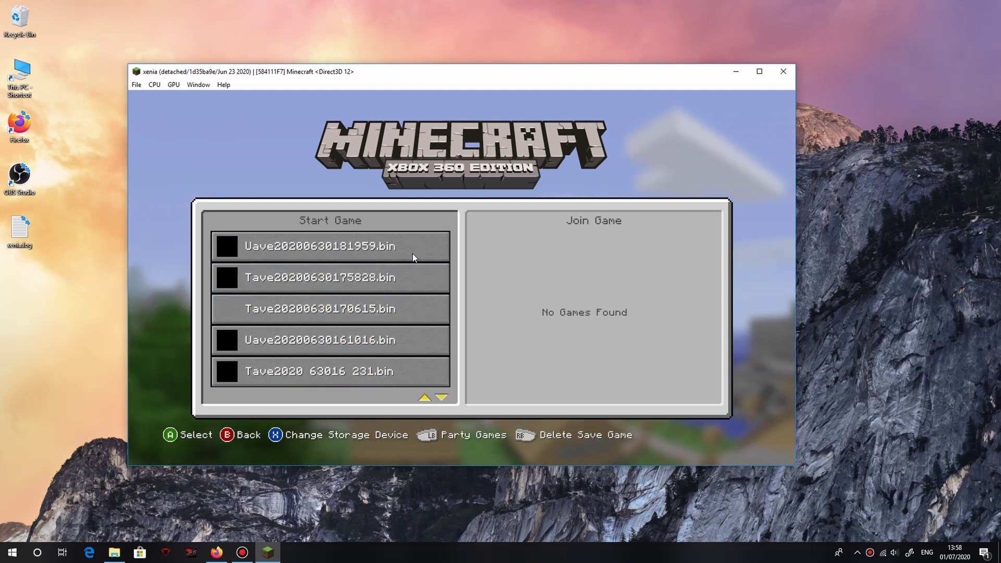
{"action": "key", "text": "Down"}
{"action": "key", "text": "Down"}
{"action": "key", "text": "Down"}
{"action": "key", "text": "Down"}
{"action": "key", "text": "Down"}
{"action": "key", "text": "Down"}
{"action": "key", "text": "Down"}
{"action": "key", "text": "Down"}
{"action": "key", "text": "Down"}
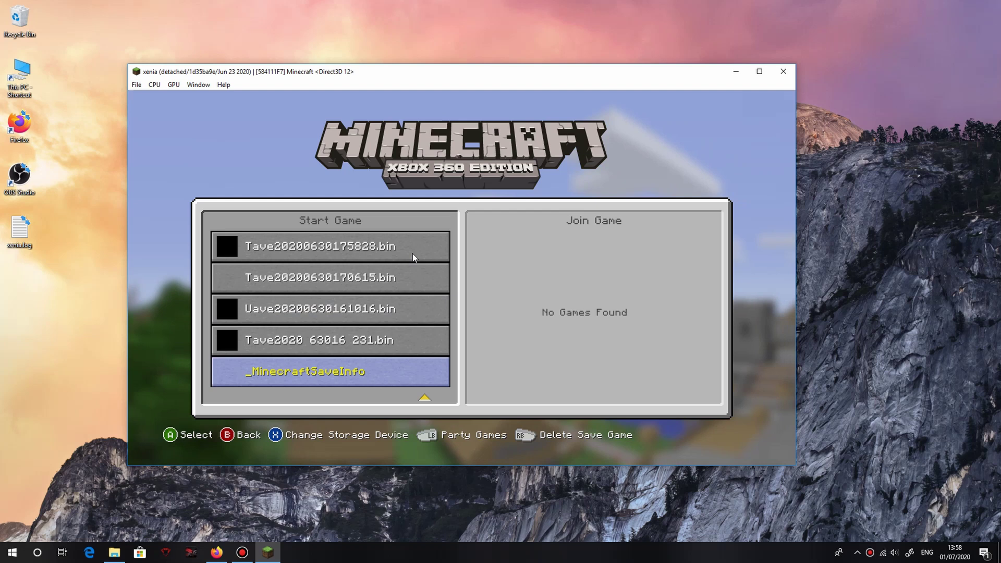
{"action": "key", "text": "Up"}
{"action": "key", "text": "Up"}
{"action": "key", "text": "Up"}
{"action": "key", "text": "Up"}
{"action": "key", "text": "Up"}
{"action": "key", "text": "Up"}
{"action": "key", "text": "Up"}
{"action": "key", "text": "Up"}
{"action": "key", "text": "Up"}
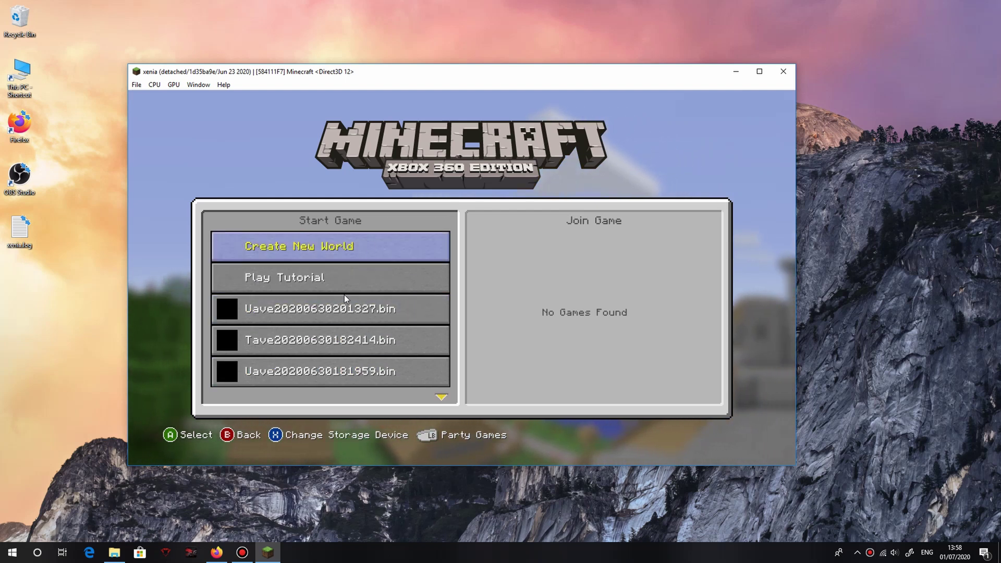
Back out to the main menu, select Exit Game, then cancel the exit.
{"action": "key", "text": "apostrophe"}
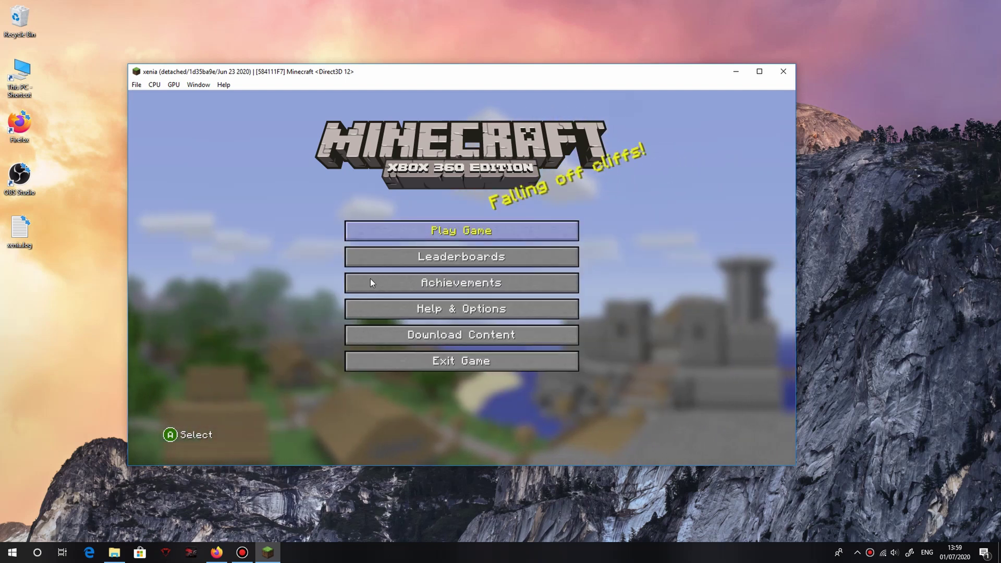
{"action": "key", "text": "Down"}
{"action": "key", "text": "Down"}
{"action": "key", "text": "Down"}
{"action": "key", "text": "Down"}
{"action": "key", "text": "Up"}
{"action": "key", "text": "Up"}
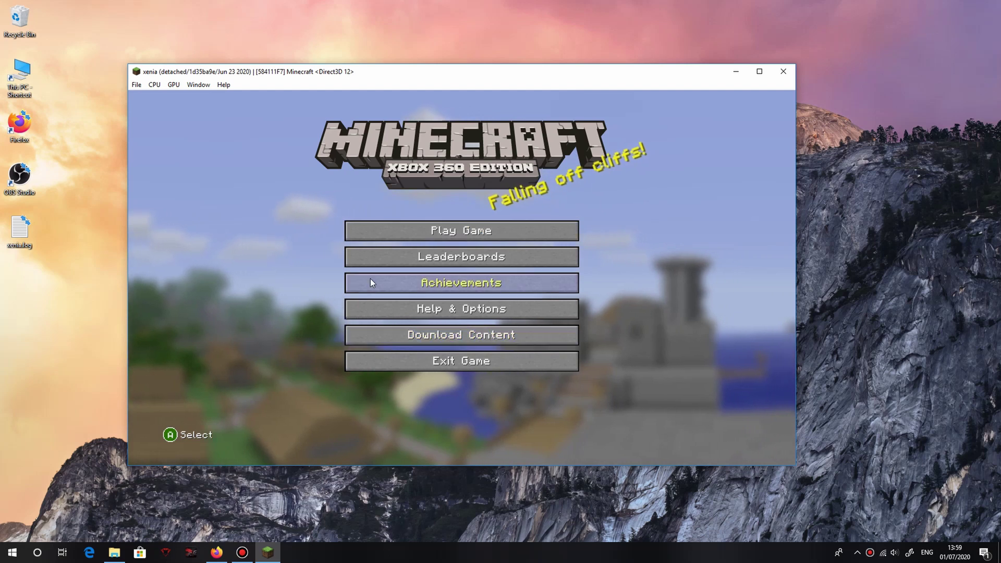
{"action": "key", "text": "Down"}
{"action": "key", "text": "Down"}
{"action": "key", "text": "Up"}
{"action": "key", "text": "Up"}
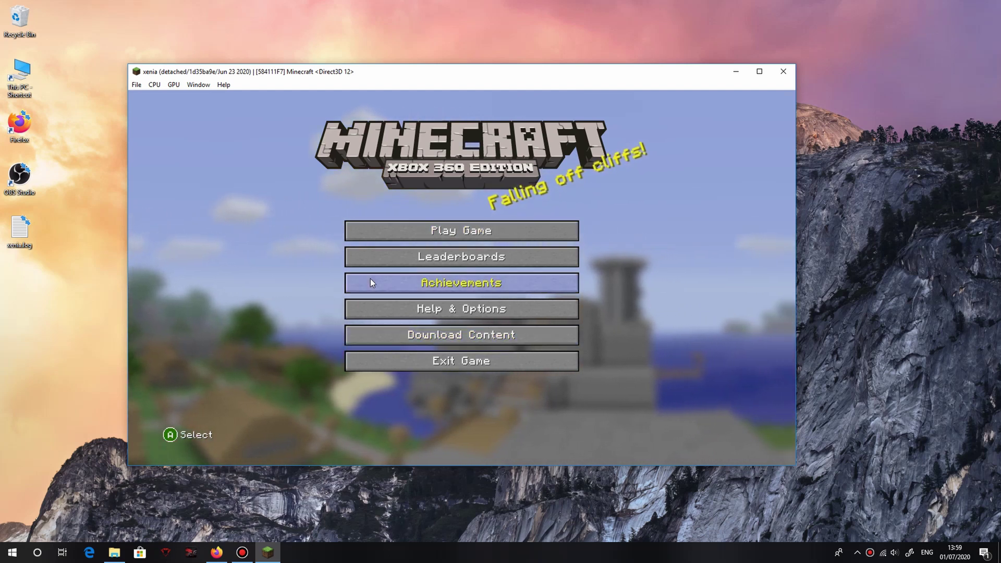
{"action": "key", "text": "Up"}
{"action": "key", "text": "Up"}
{"action": "key", "text": "Down"}
{"action": "key", "text": "Down"}
{"action": "key", "text": "Down"}
{"action": "key", "text": "Down"}
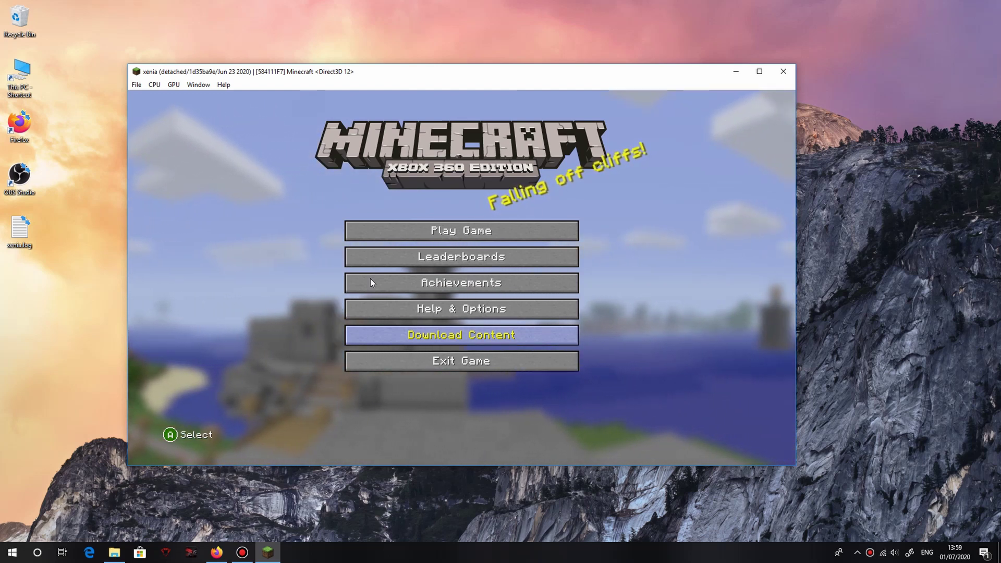
{"action": "key", "text": "Up"}
{"action": "key", "text": "Up"}
{"action": "key", "text": "Down"}
{"action": "key", "text": "Down"}
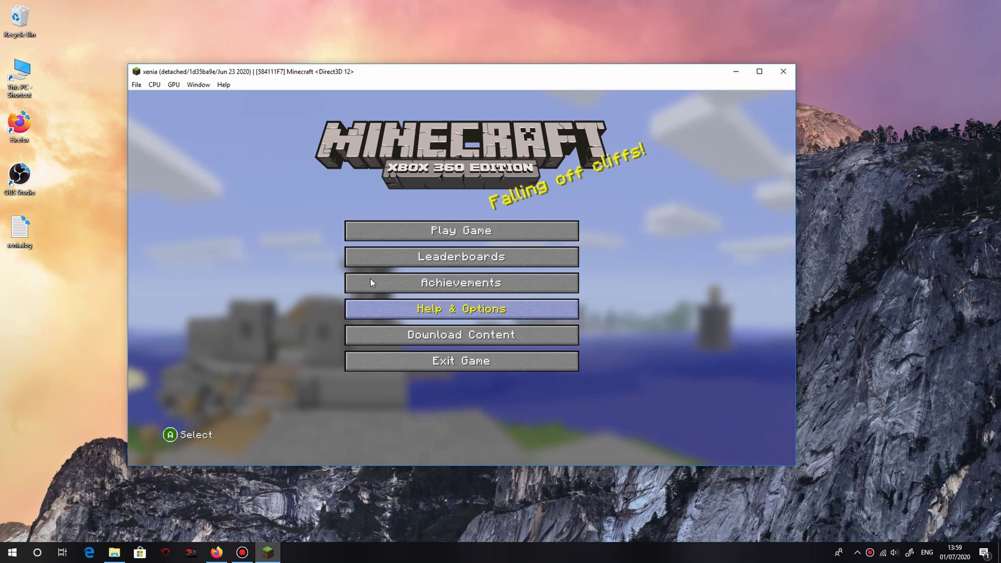
{"action": "key", "text": "Up"}
{"action": "key", "text": "Up"}
{"action": "key", "text": "Up"}
{"action": "key", "text": "Up"}
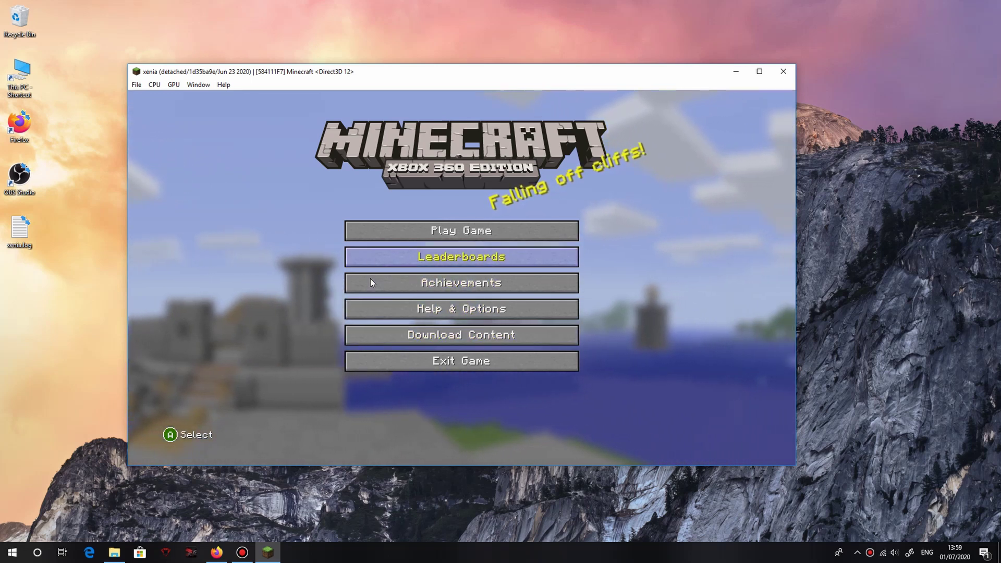
{"action": "key", "text": "Down"}
{"action": "key", "text": "Down"}
{"action": "key", "text": "Down"}
{"action": "key", "text": "Down"}
{"action": "key", "text": "Up"}
{"action": "key", "text": "Up"}
{"action": "key", "text": "Up"}
{"action": "key", "text": "Up"}
{"action": "key", "text": "Up"}
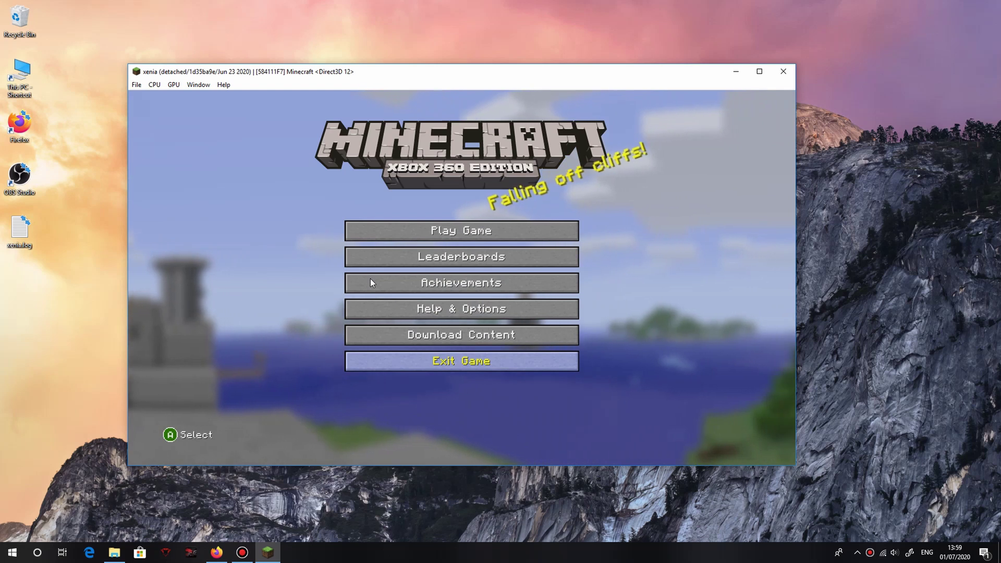
{"action": "key", "text": "Return"}
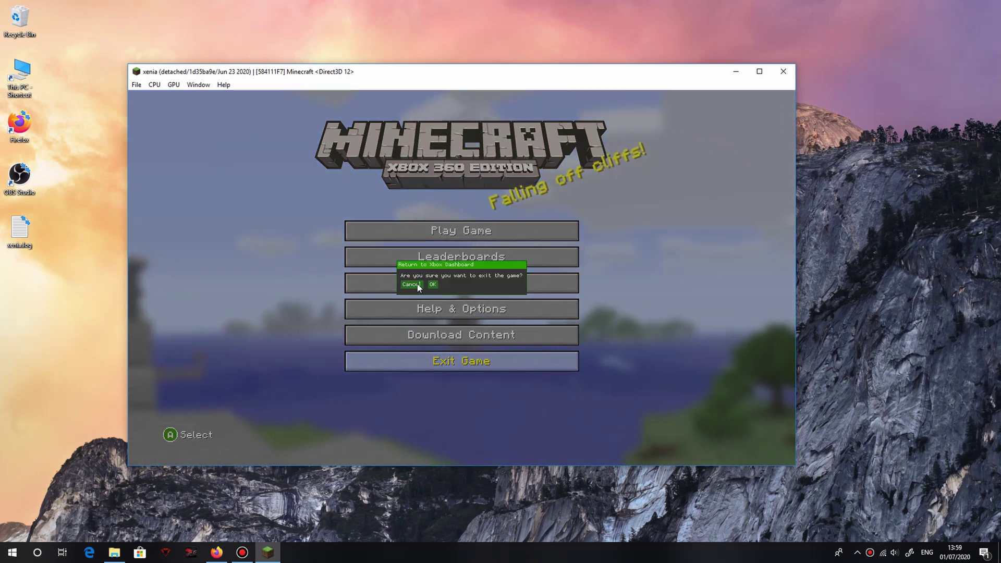
{"action": "left_click", "coordinate": [432, 284]}
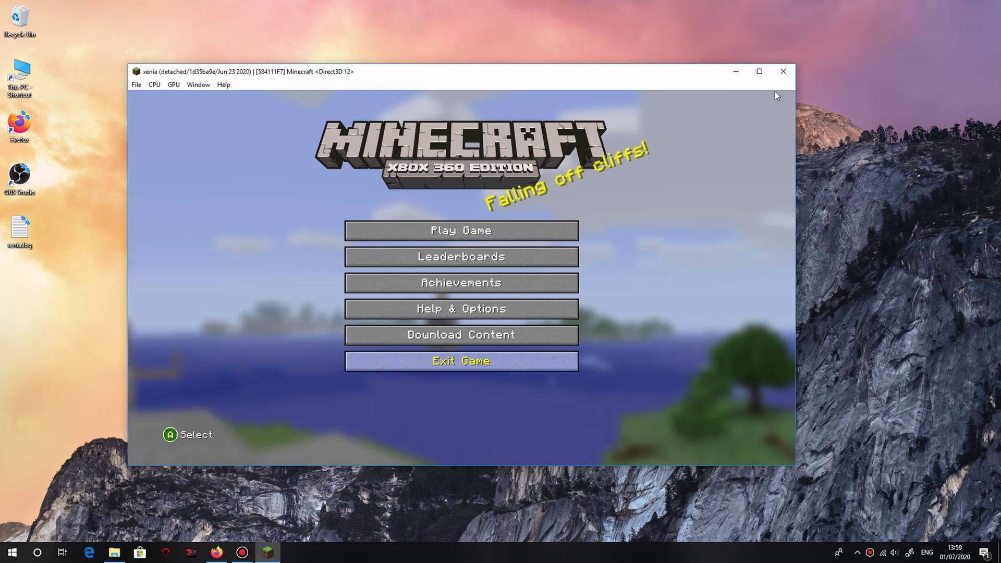
Close Xenia and put Minecraft Xbox 360 Title Updates.zip on the desktop, selected.
{"action": "left_click", "coordinate": [784, 73]}
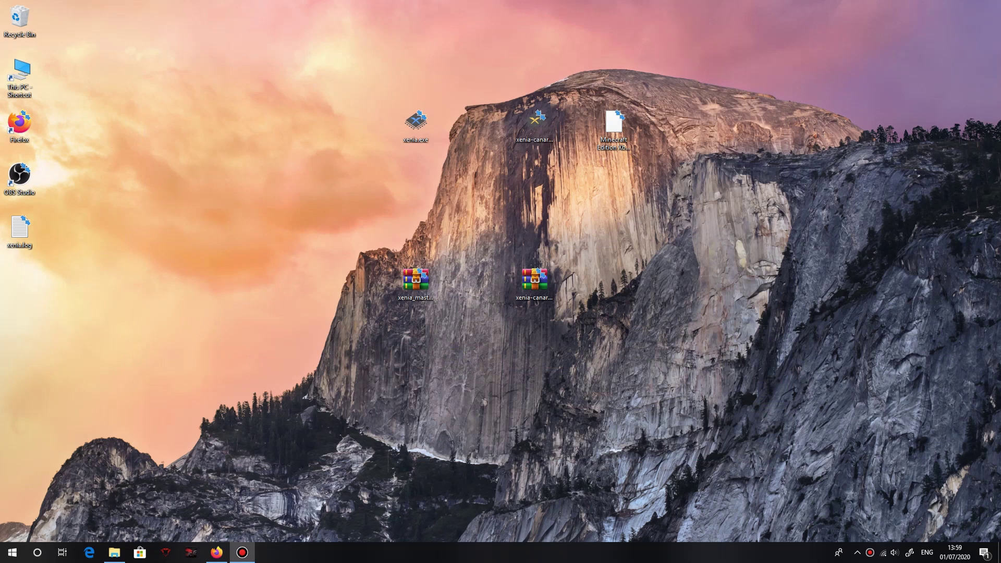
{"action": "left_click_drag", "start_coordinate": [1000, 365], "coordinate": [739, 138]}
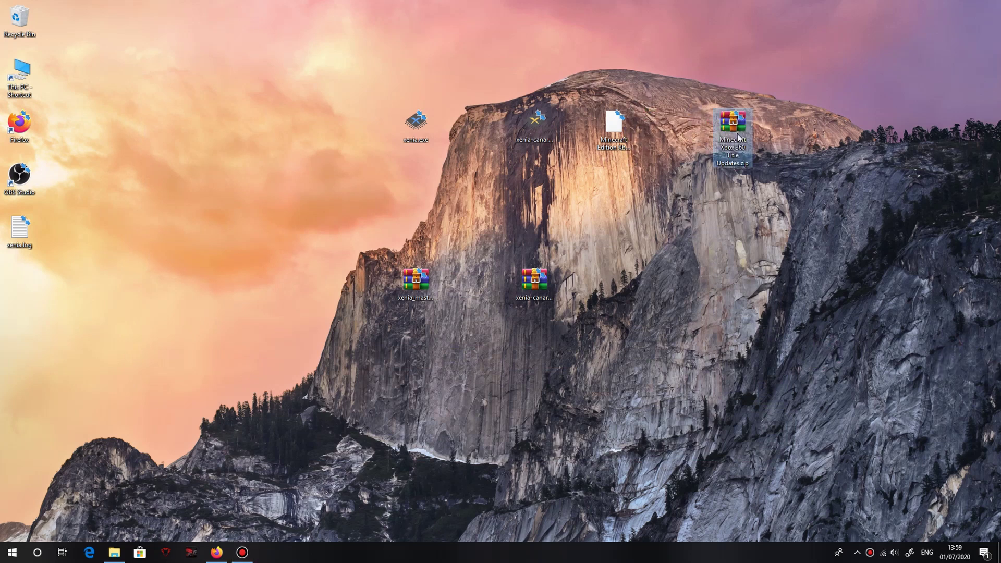
{"action": "left_click", "coordinate": [669, 153]}
{"action": "left_click_drag", "start_coordinate": [708, 83], "coordinate": [776, 225]}
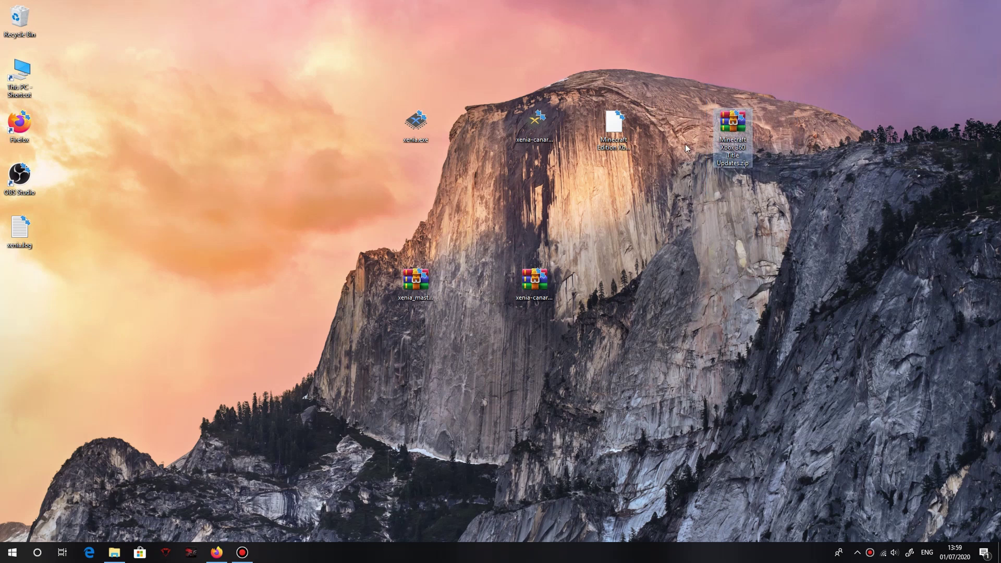
Open the title updates zip in WinRAR and enter its Minecraft Xbox 360 Title Updates folder.
{"action": "double_click", "coordinate": [734, 133]}
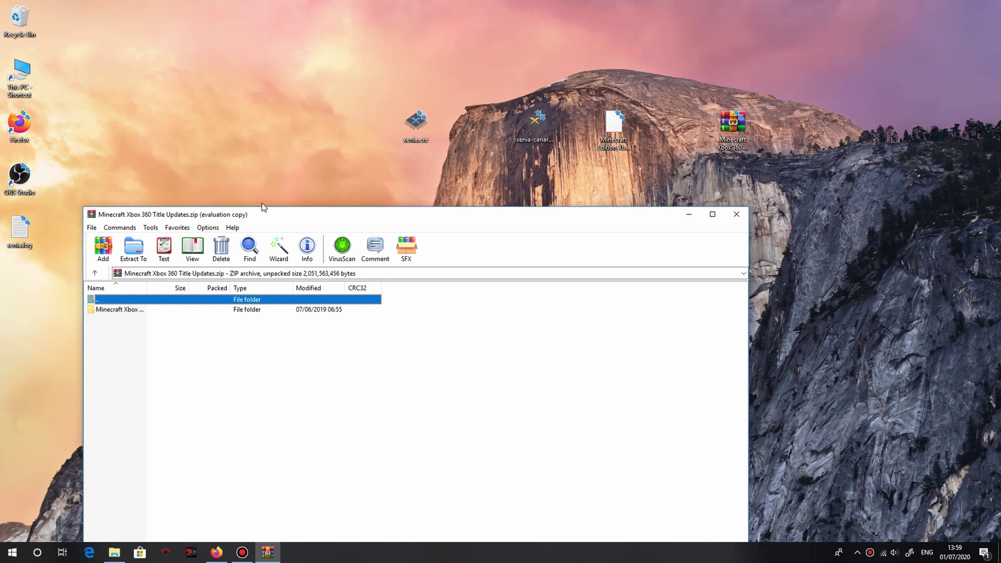
{"action": "left_click", "coordinate": [494, 343]}
{"action": "left_click_drag", "start_coordinate": [356, 214], "coordinate": [412, 77]}
{"action": "double_click", "coordinate": [208, 172]}
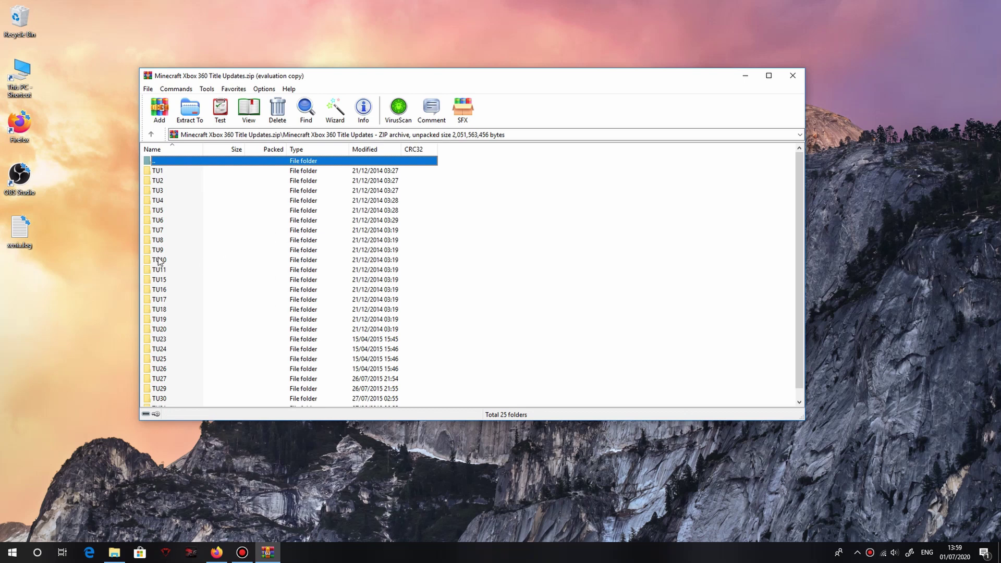
{"action": "scroll", "coordinate": [180, 259], "scroll_direction": "down", "scroll_amount": 1}
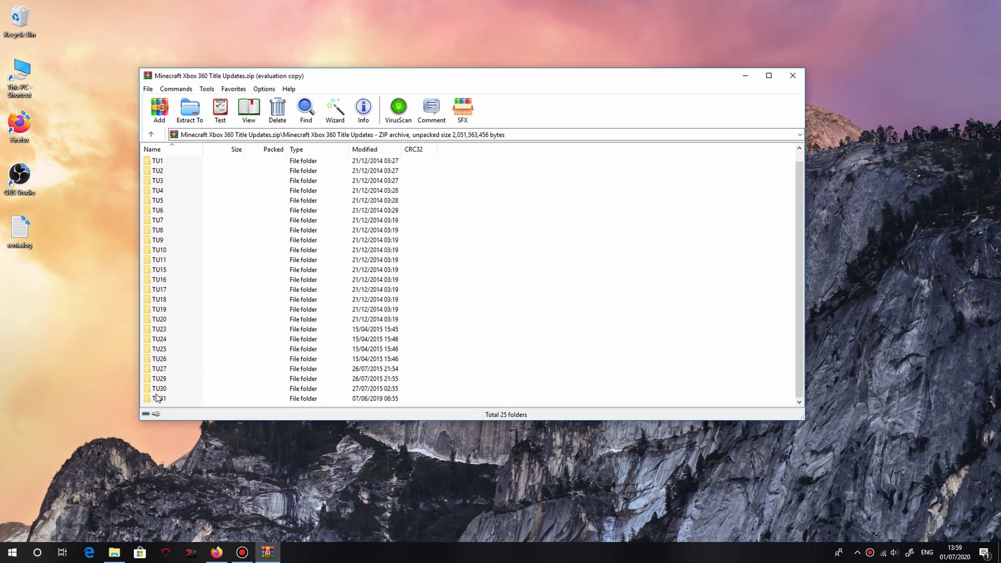
{"action": "scroll", "coordinate": [158, 356], "scroll_direction": "up", "scroll_amount": 1}
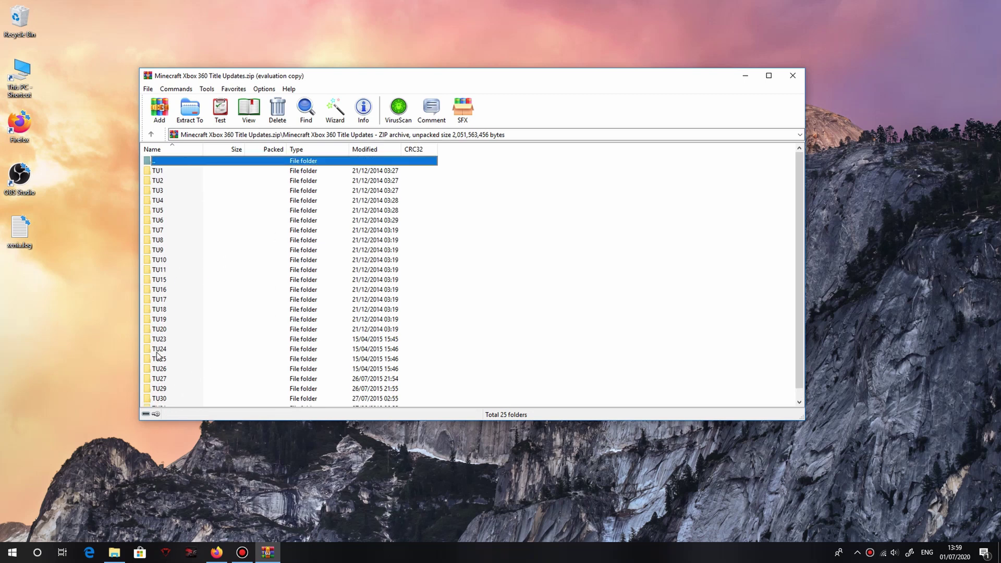
Browse the archive to TU23\584111F7, then open Xenia's content folder in File Explorer.
{"action": "double_click", "coordinate": [167, 319]}
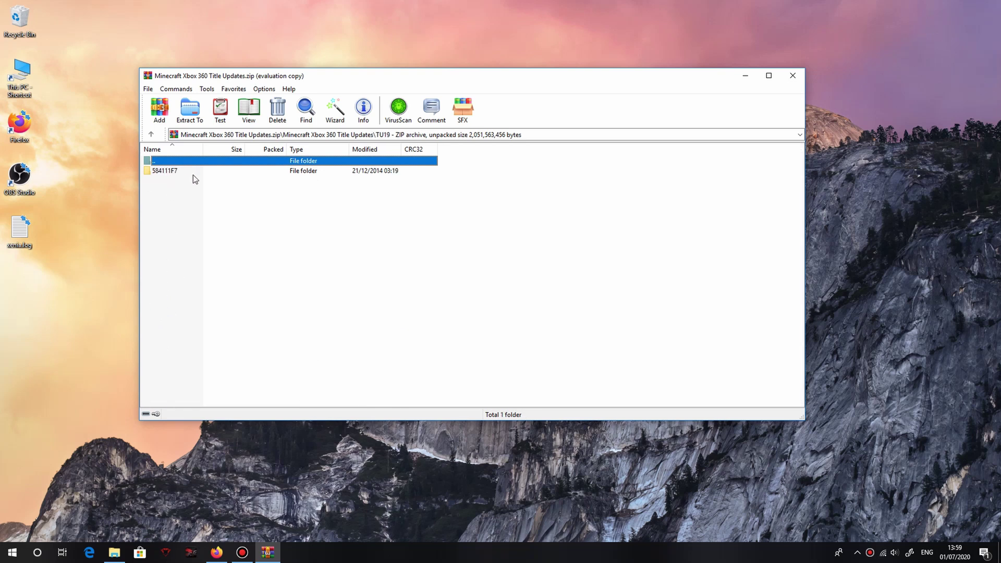
{"action": "left_click", "coordinate": [151, 134]}
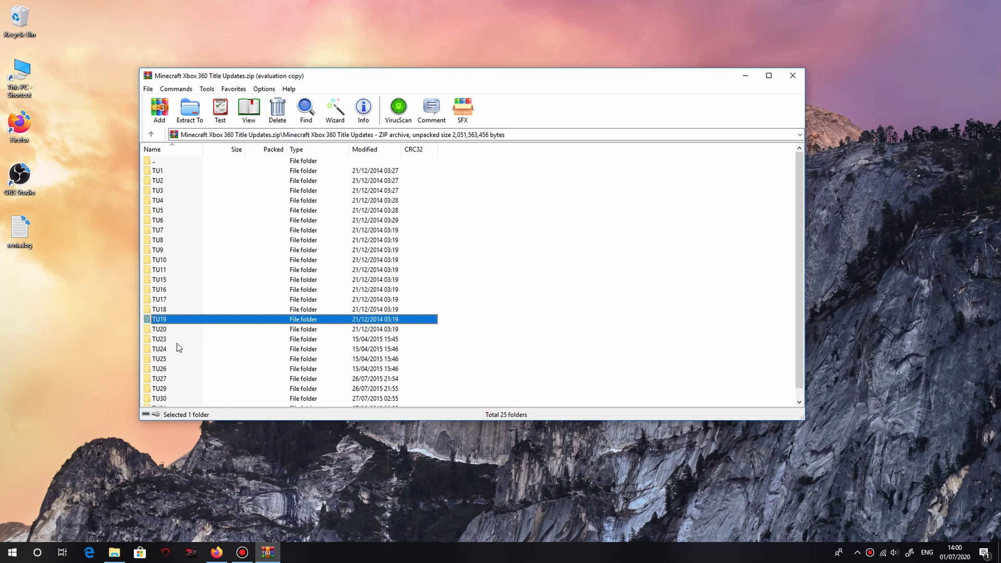
{"action": "scroll", "coordinate": [176, 339], "scroll_direction": "down", "scroll_amount": 1}
{"action": "double_click", "coordinate": [170, 329]}
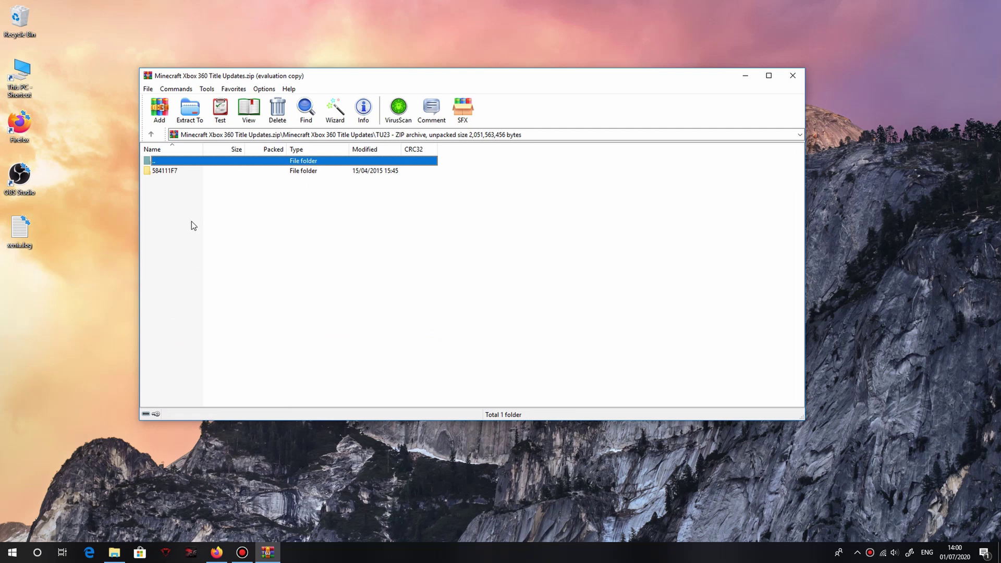
{"action": "double_click", "coordinate": [185, 170]}
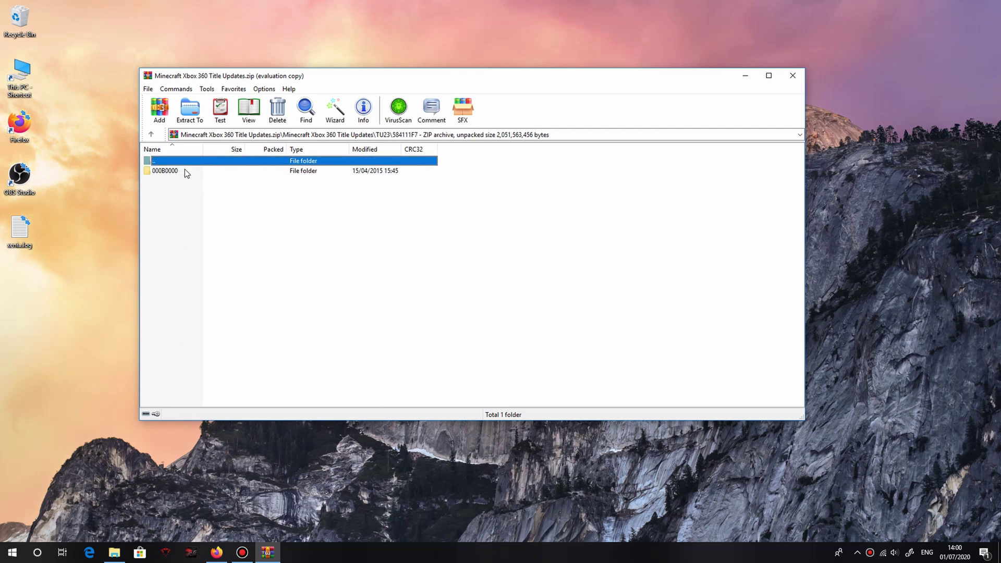
{"action": "left_click", "coordinate": [114, 552]}
{"action": "double_click", "coordinate": [189, 195]}
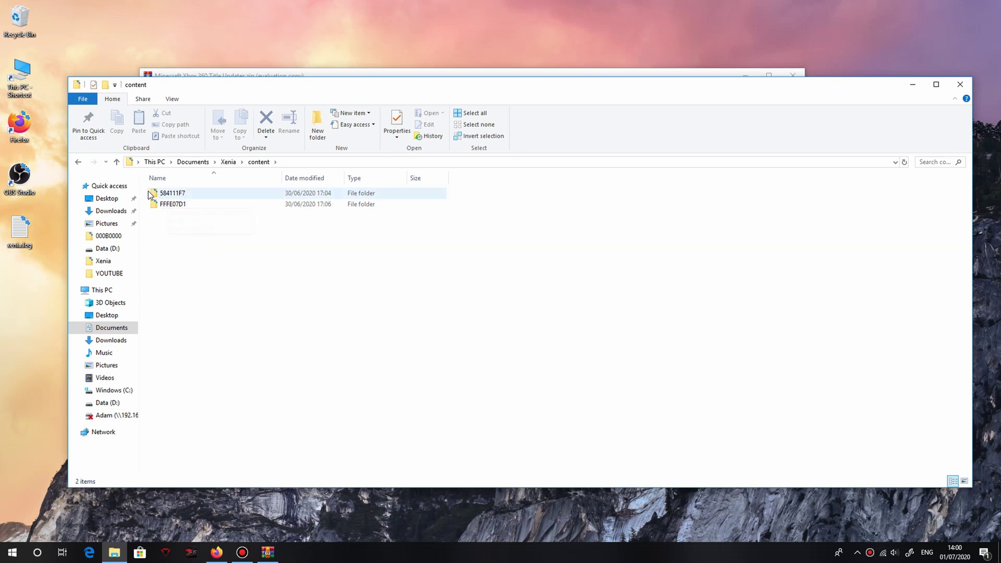
Open 584111F7 and move the old 000B0000 folder onto the desktop.
{"action": "double_click", "coordinate": [195, 195]}
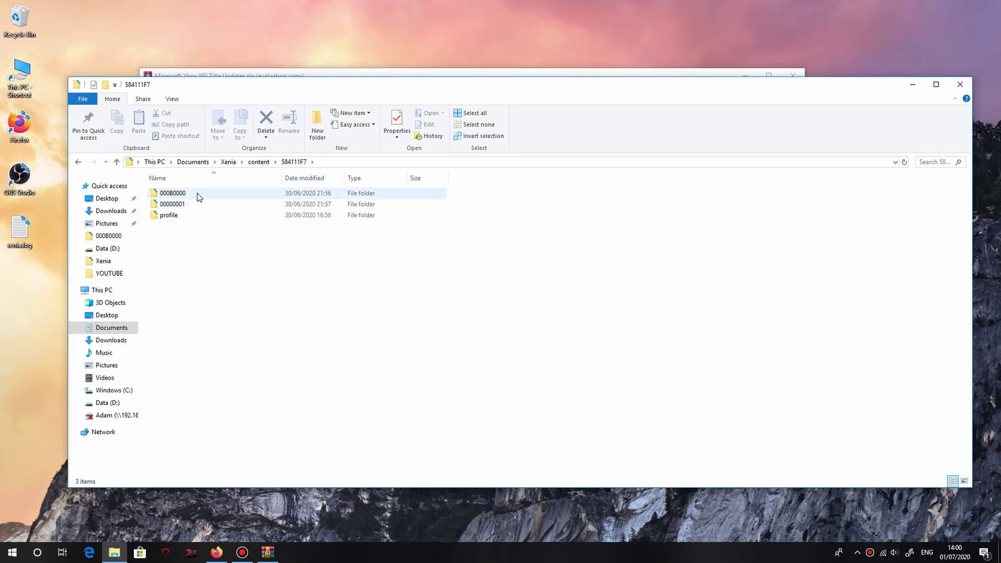
{"action": "left_click_drag", "start_coordinate": [192, 191], "coordinate": [218, 193]}
{"action": "left_click_drag", "start_coordinate": [217, 194], "coordinate": [24, 333]}
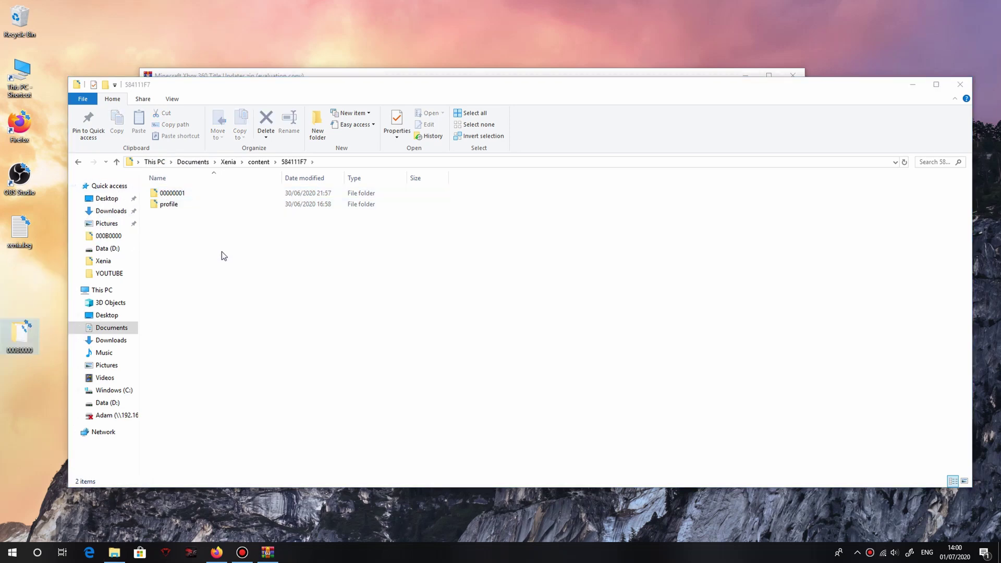
Copy TU23's 000B0000 folder from WinRAR into 584111F7 and open it.
{"action": "left_click_drag", "start_coordinate": [299, 85], "coordinate": [247, 175]}
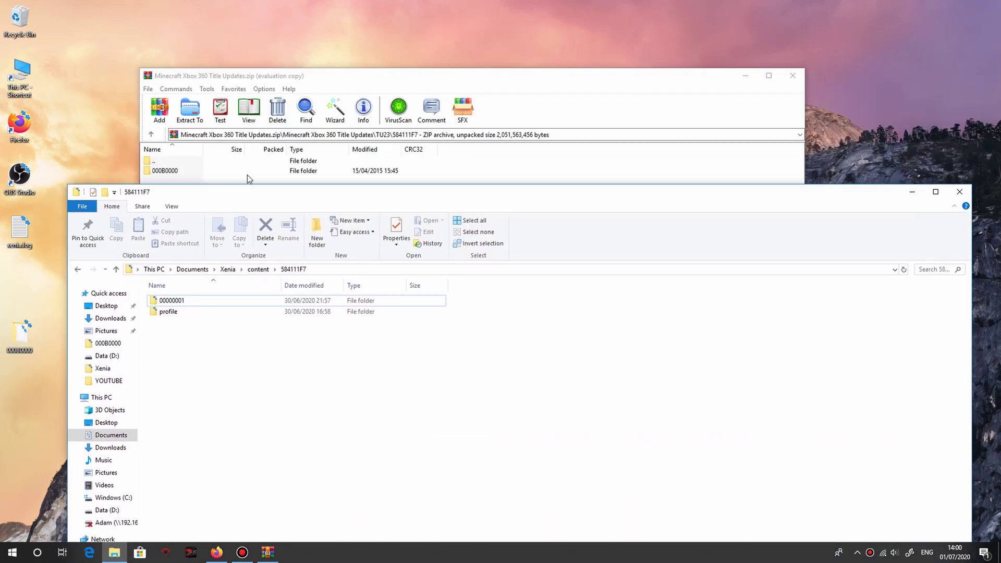
{"action": "left_click", "coordinate": [205, 172]}
{"action": "left_click_drag", "start_coordinate": [315, 74], "coordinate": [499, 21]}
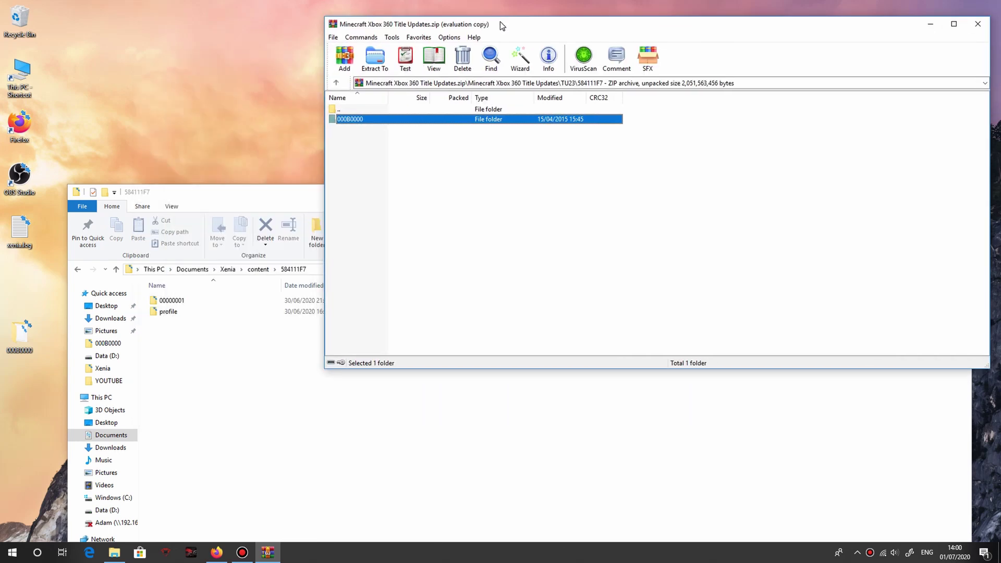
{"action": "left_click_drag", "start_coordinate": [383, 118], "coordinate": [234, 374]}
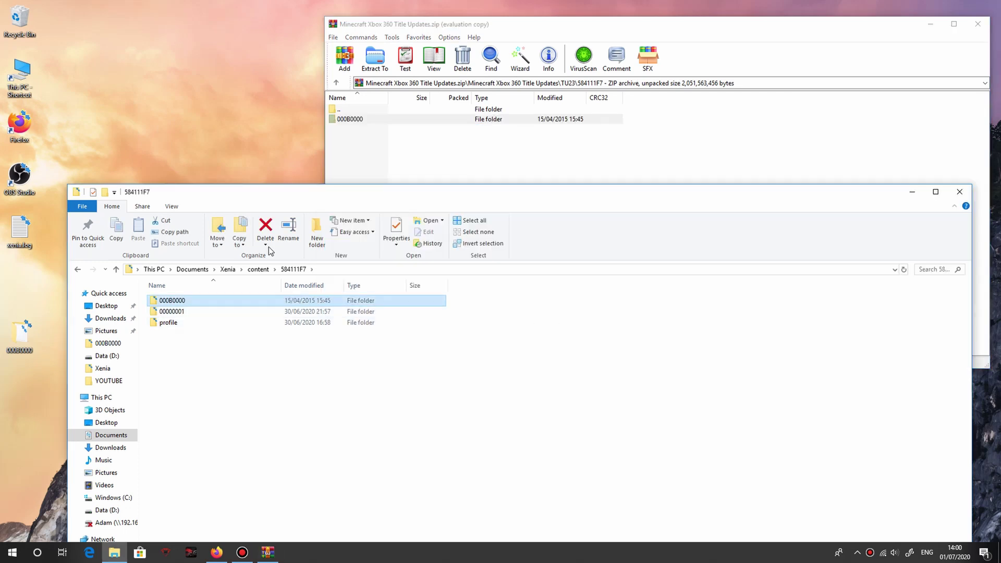
{"action": "double_click", "coordinate": [212, 302]}
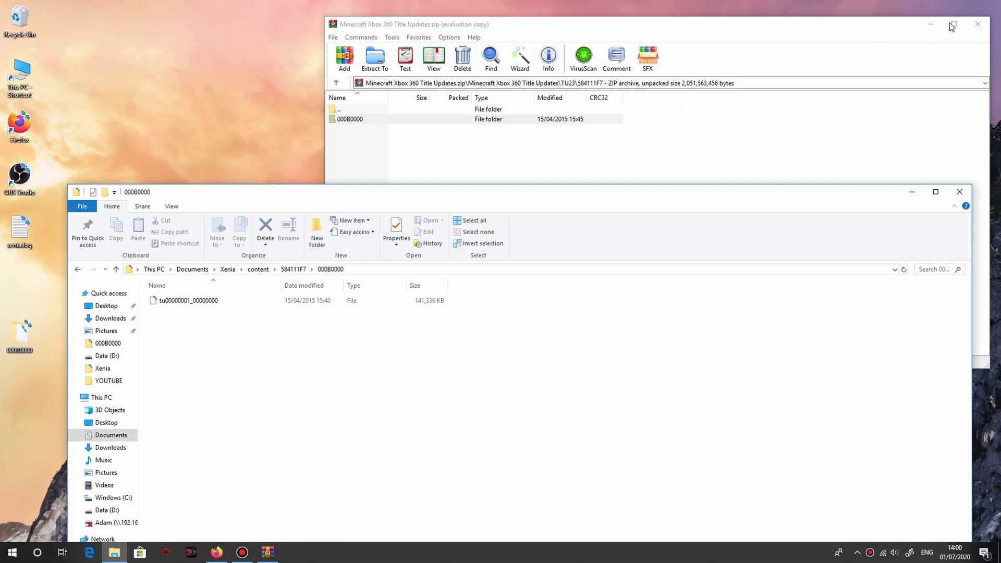
Minimise WinRAR and check the tu00000001_00000000 update file (141,336 KB).
{"action": "left_click", "coordinate": [930, 24]}
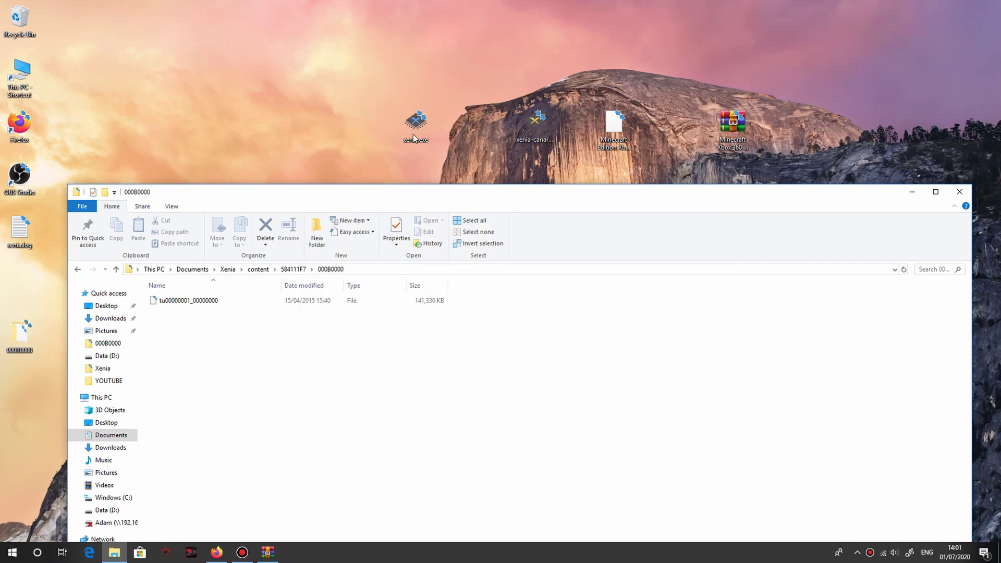
{"action": "left_click_drag", "start_coordinate": [392, 196], "coordinate": [409, 96]}
{"action": "left_click", "coordinate": [190, 203]}
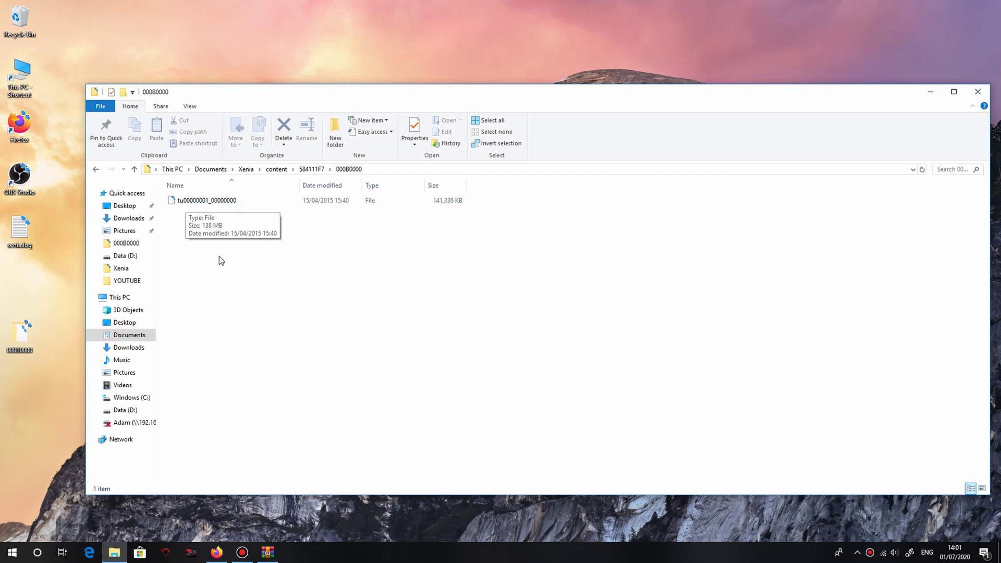
{"action": "left_click", "coordinate": [183, 202]}
{"action": "left_click", "coordinate": [350, 233]}
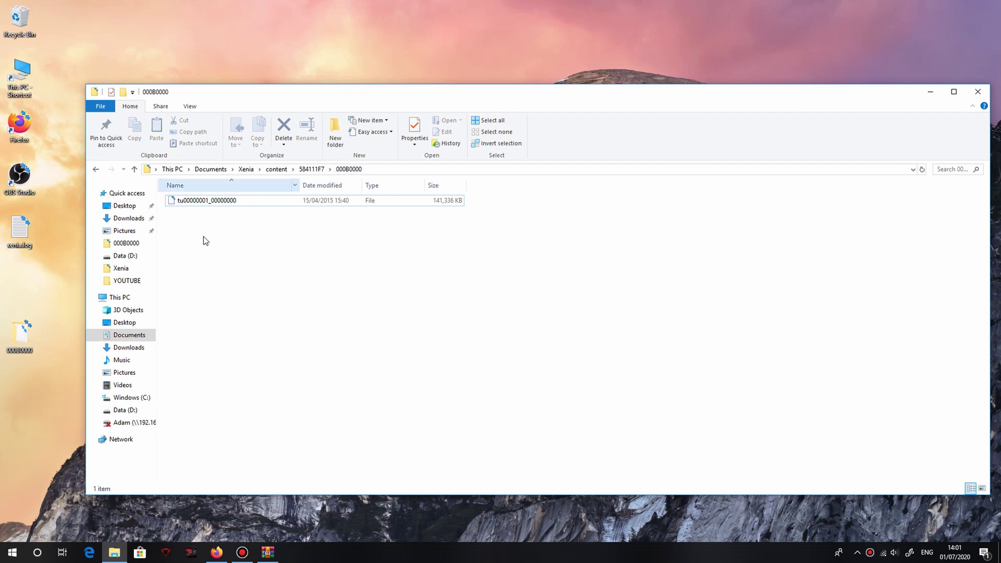
Back in 584111F7, create a new folder named 000b, then delete the leftover New folder.
{"action": "key", "text": "BackSpace"}
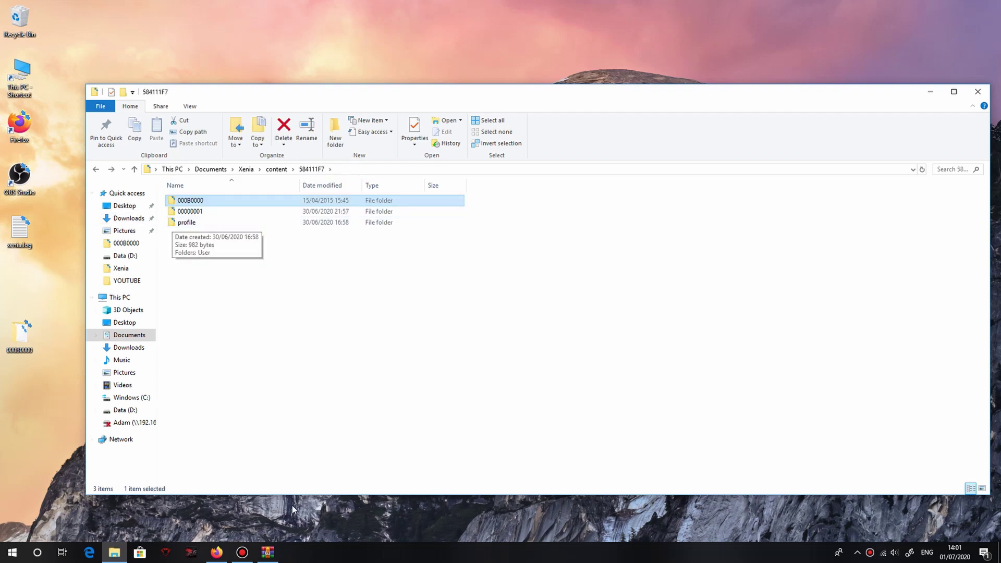
{"action": "right_click", "coordinate": [218, 275]}
{"action": "mouse_move", "coordinate": [259, 412]}
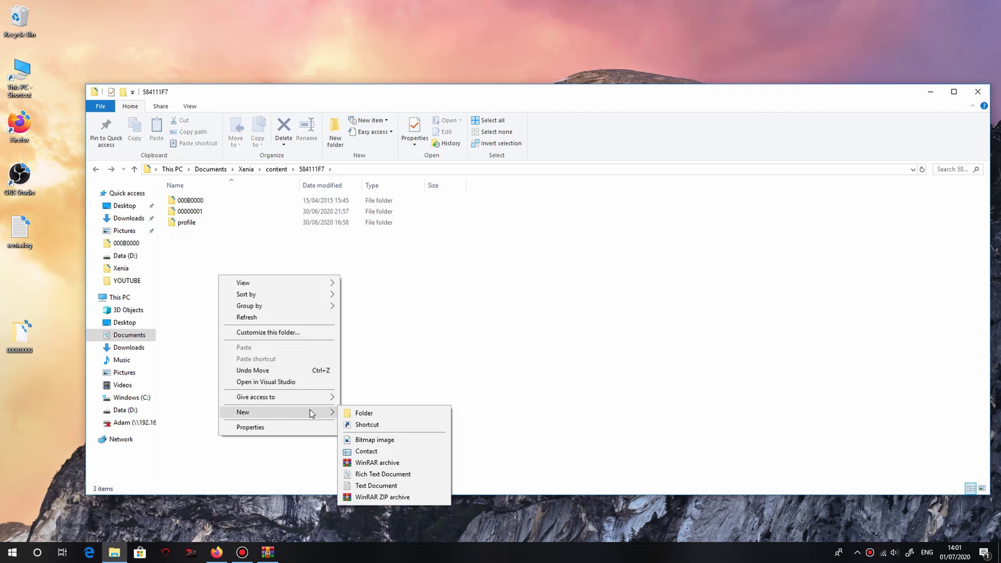
{"action": "left_click", "coordinate": [362, 416]}
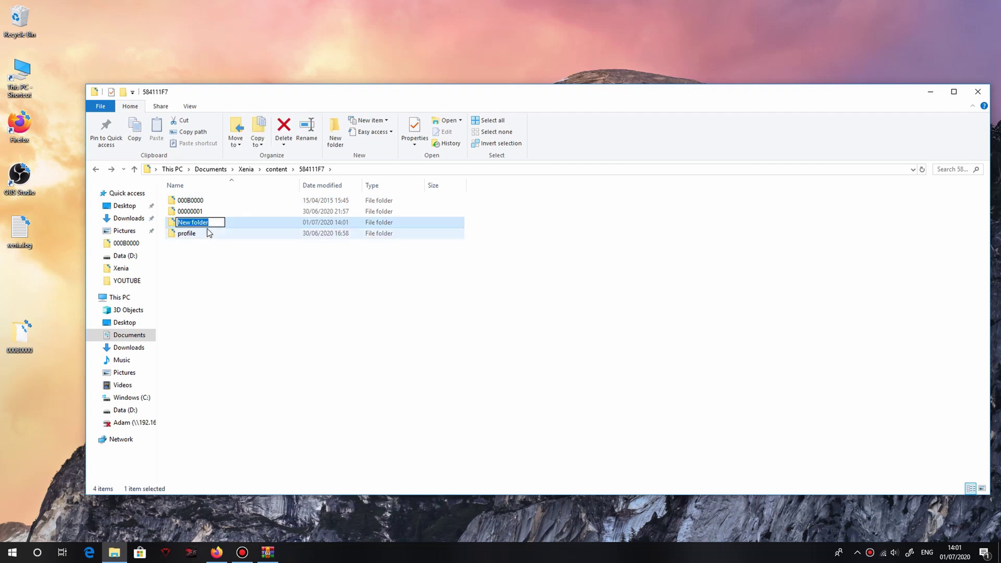
{"action": "key", "text": "BackSpace"}
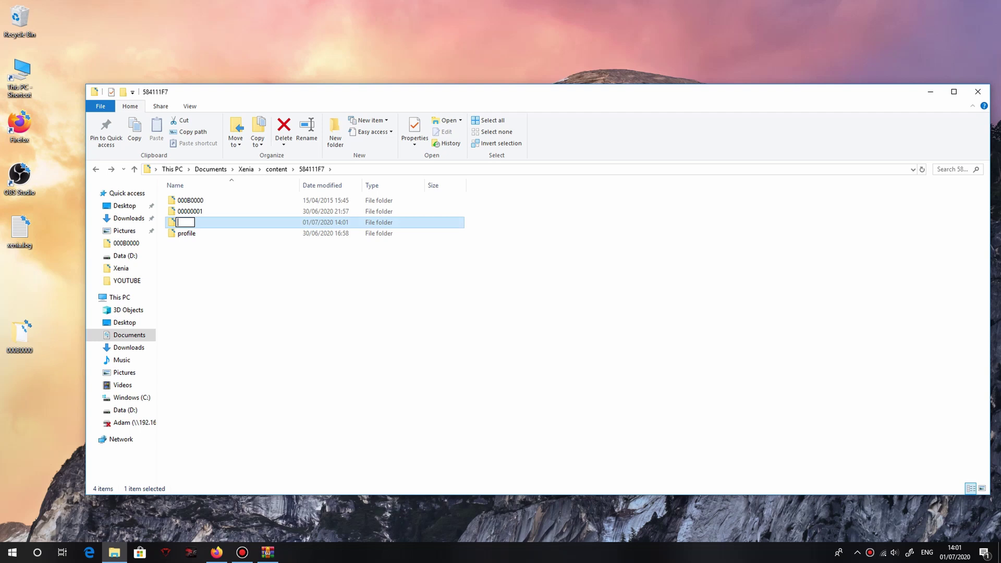
{"action": "type", "text": "000b"}
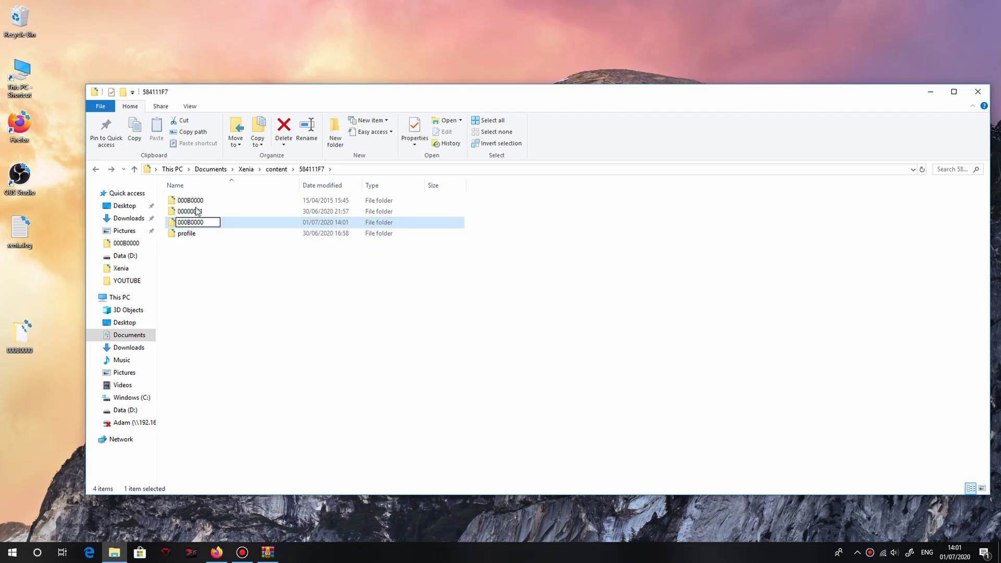
{"action": "key", "text": "Return"}
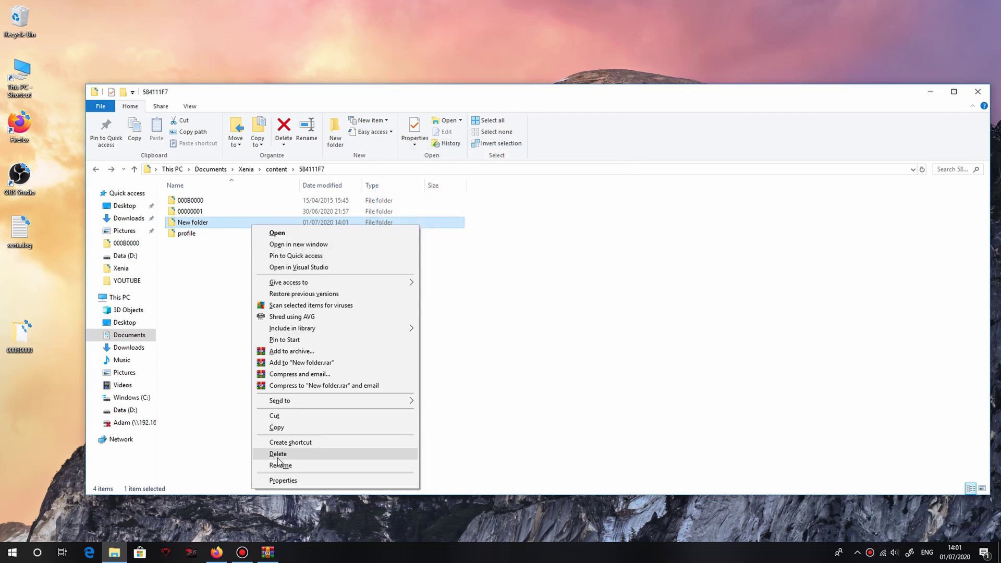
{"action": "left_click", "coordinate": [266, 453]}
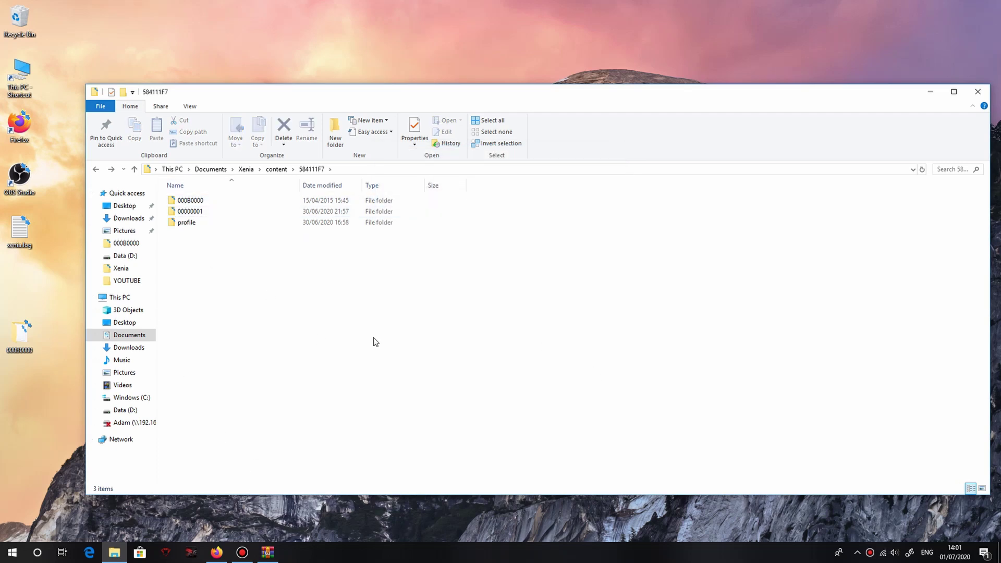
Delete the 000B0000 folder and minimise Explorer to show the desktop.
{"action": "left_click", "coordinate": [250, 201]}
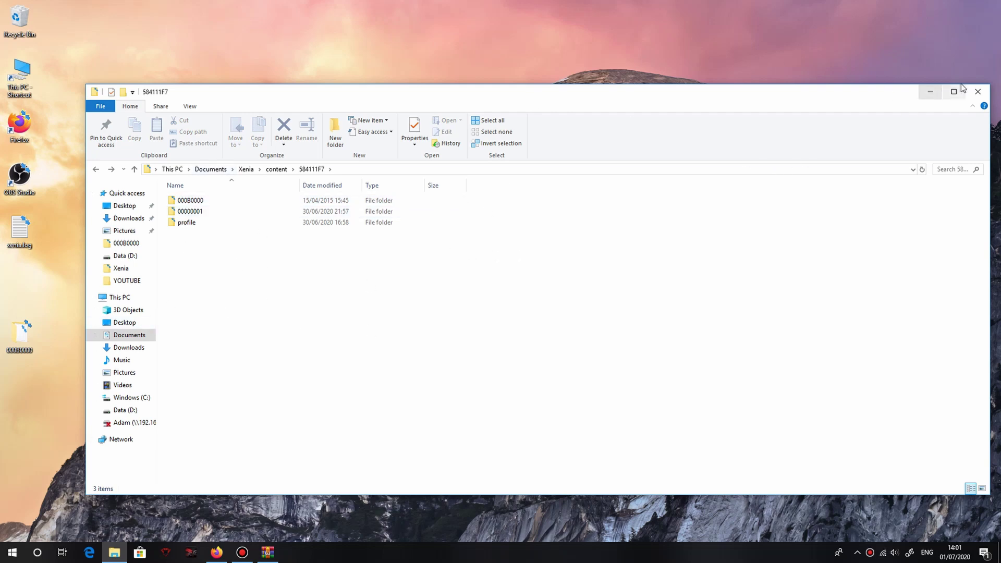
{"action": "right_click", "coordinate": [178, 201]}
{"action": "left_click", "coordinate": [208, 428]}
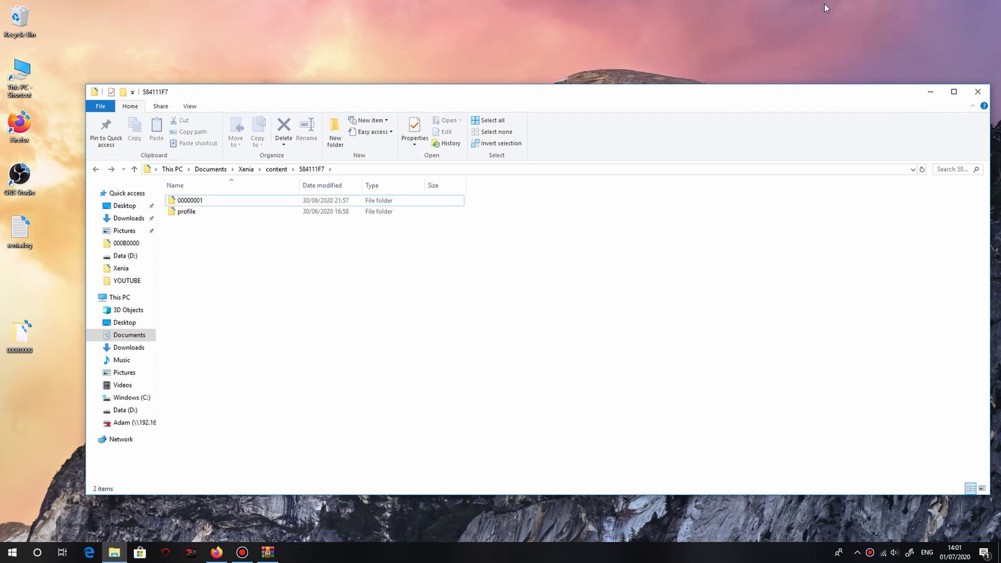
{"action": "left_click", "coordinate": [933, 93]}
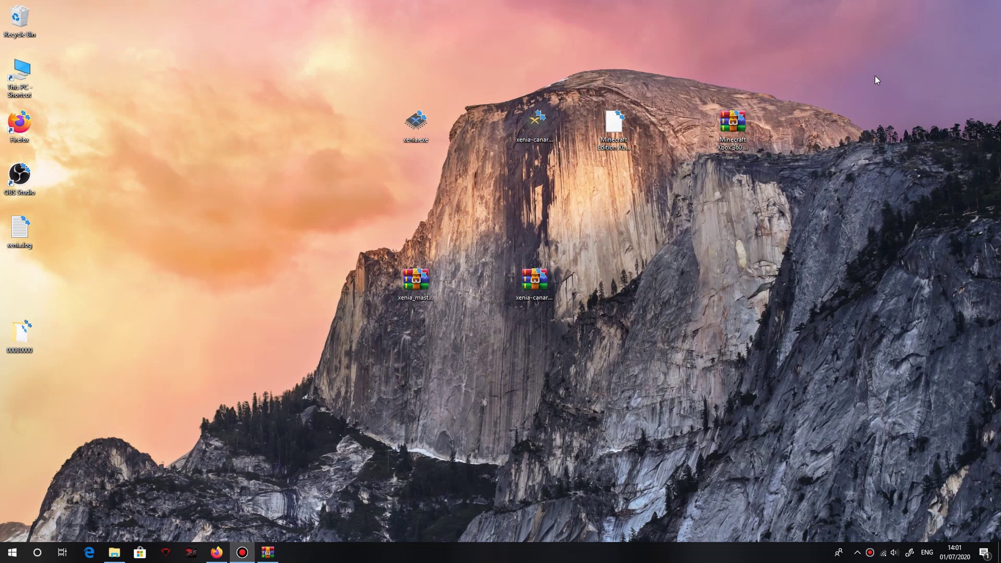
Browse the WinRAR archive to the TU31\584111F7 folder.
{"action": "left_click", "coordinate": [264, 558]}
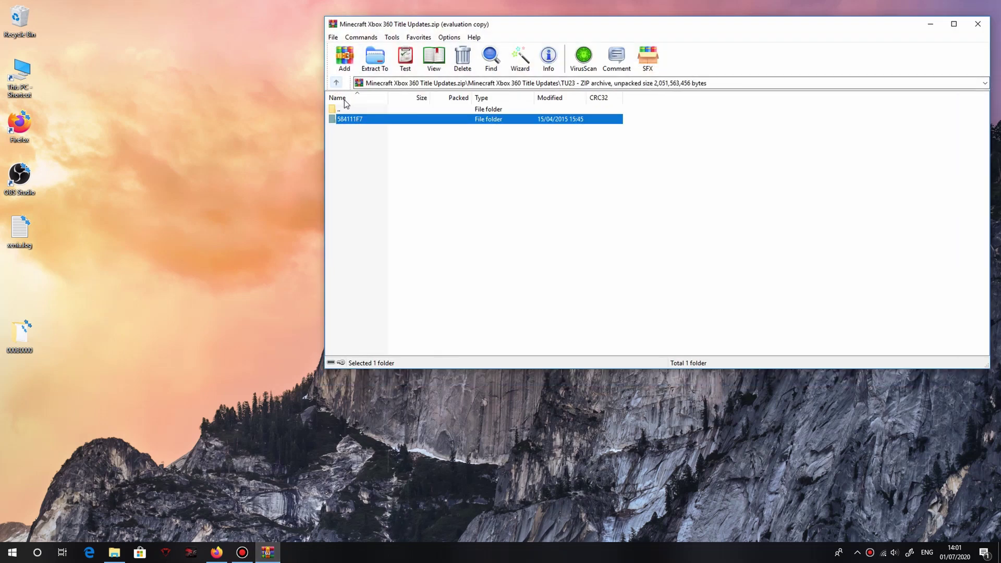
{"action": "left_click", "coordinate": [336, 84]}
{"action": "double_click", "coordinate": [349, 347]}
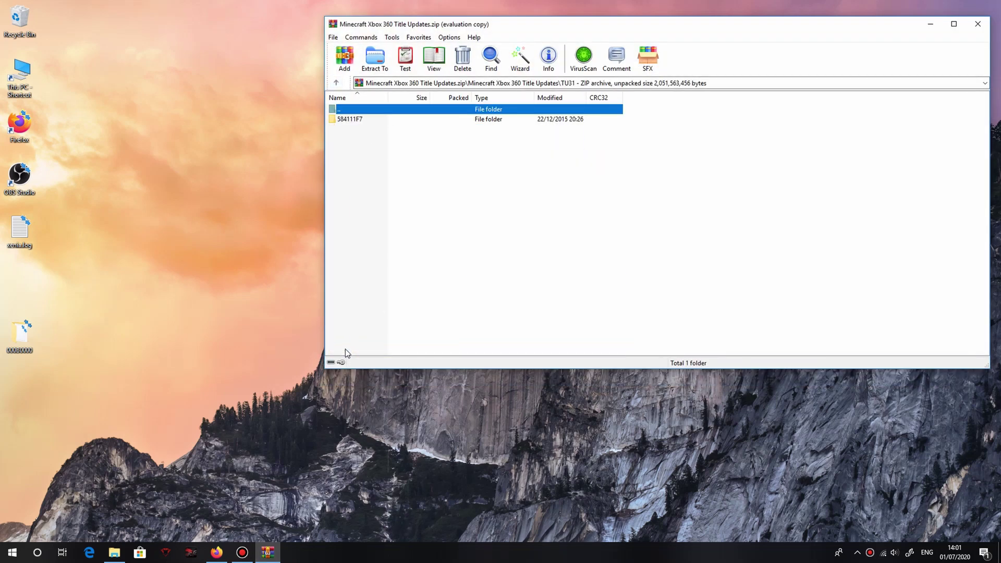
{"action": "double_click", "coordinate": [379, 119]}
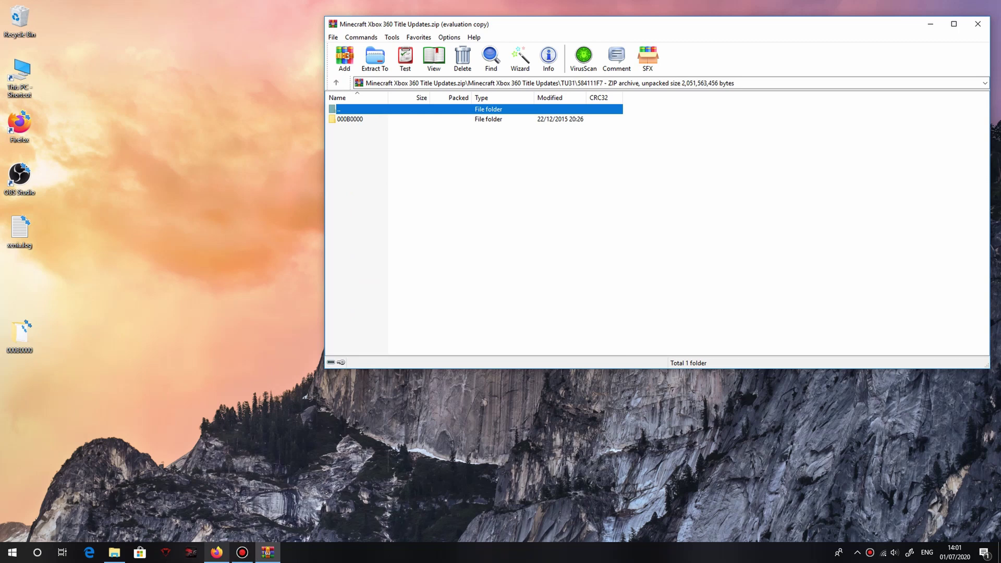
Extract TU31's 000B0000 into Documents\Xenia\content\584111F7, then minimise both windows.
{"action": "left_click", "coordinate": [114, 556]}
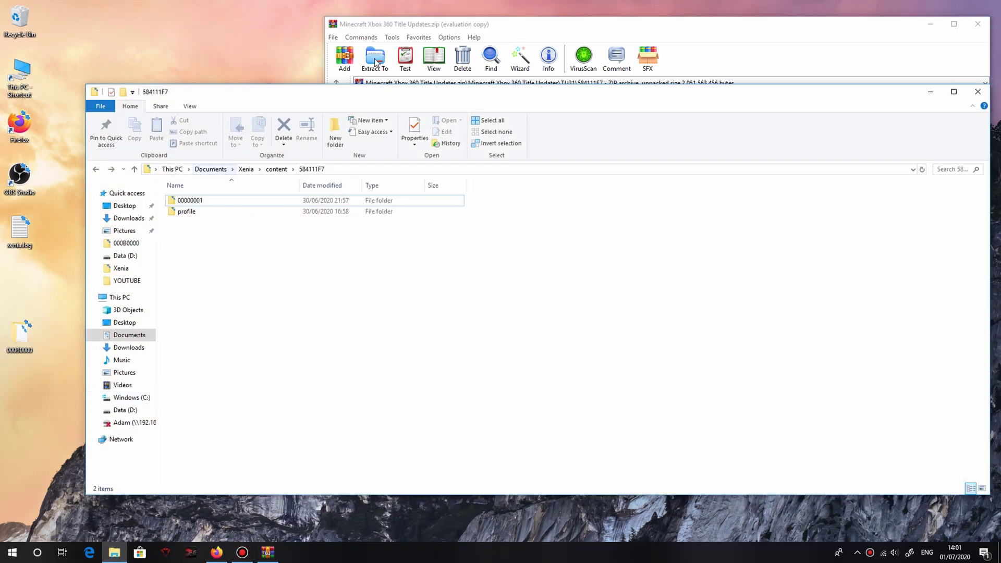
{"action": "left_click_drag", "start_coordinate": [367, 94], "coordinate": [363, 180]}
{"action": "left_click_drag", "start_coordinate": [365, 118], "coordinate": [271, 389]}
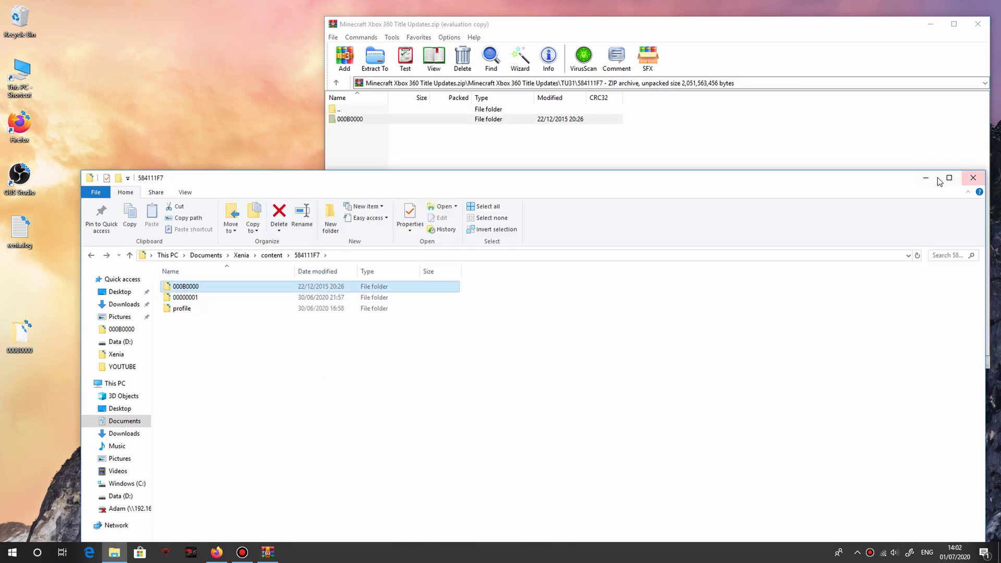
{"action": "left_click", "coordinate": [926, 179]}
{"action": "left_click", "coordinate": [931, 24]}
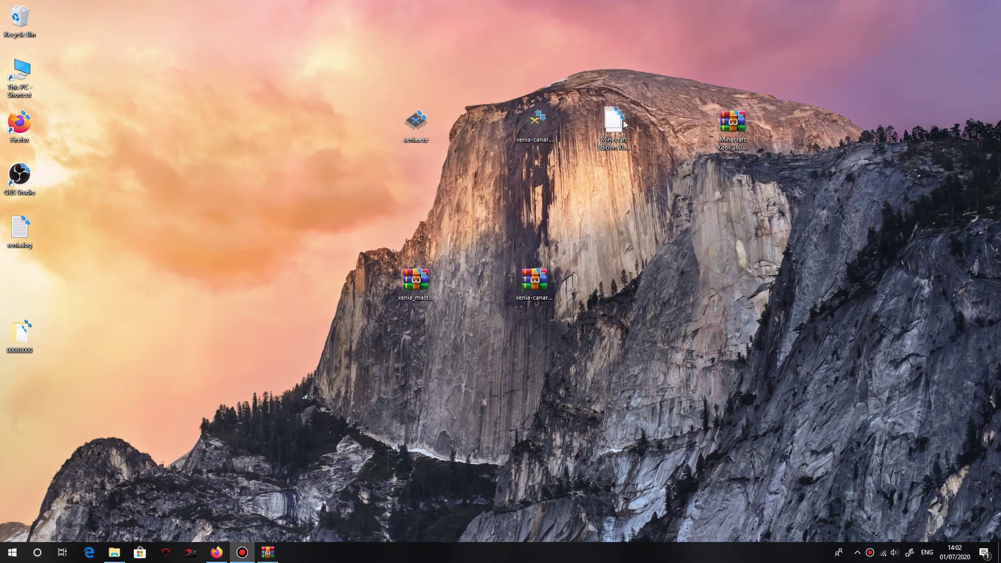
Launch Minecraft in Xenia, skip the intro and save-icon notice, and choose Play Game.
{"action": "left_click_drag", "start_coordinate": [417, 123], "coordinate": [418, 124]}
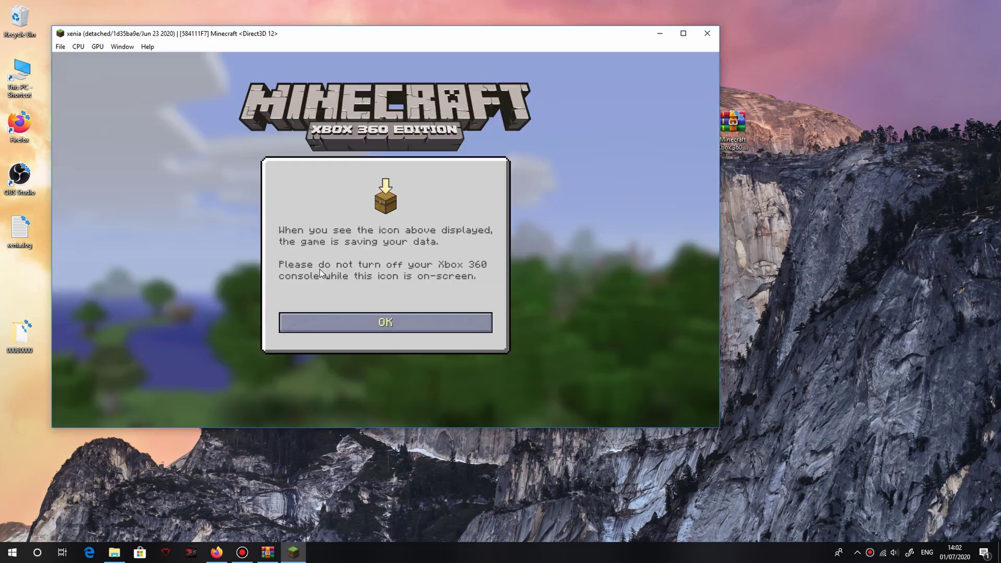
{"action": "key", "text": "semicolon"}
{"action": "key", "text": "s"}
{"action": "key", "text": "s"}
{"action": "key", "text": "Up"}
{"action": "key", "text": "Up"}
{"action": "key", "text": "Up"}
{"action": "key", "text": "Up"}
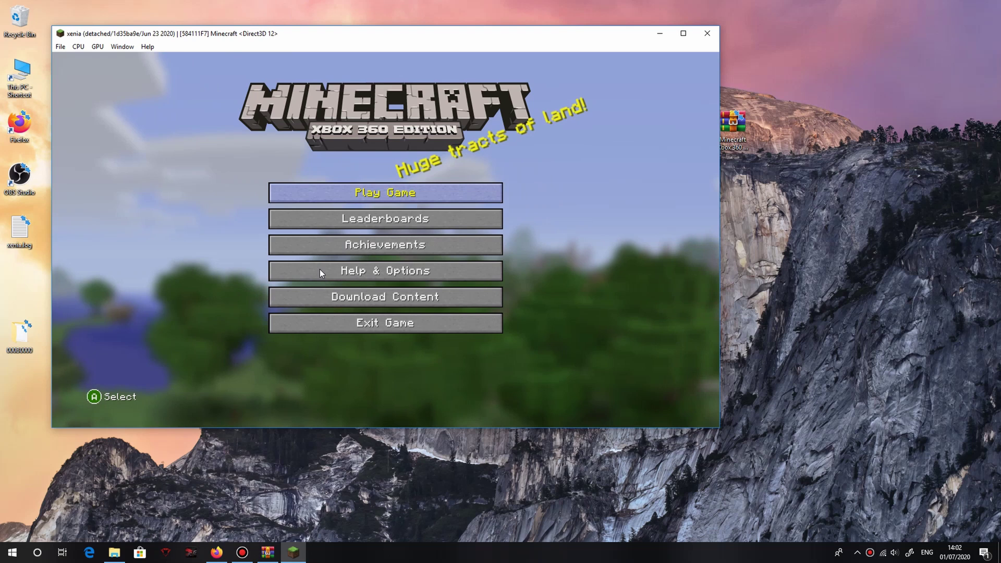
{"action": "key", "text": "Down"}
{"action": "key", "text": "Down"}
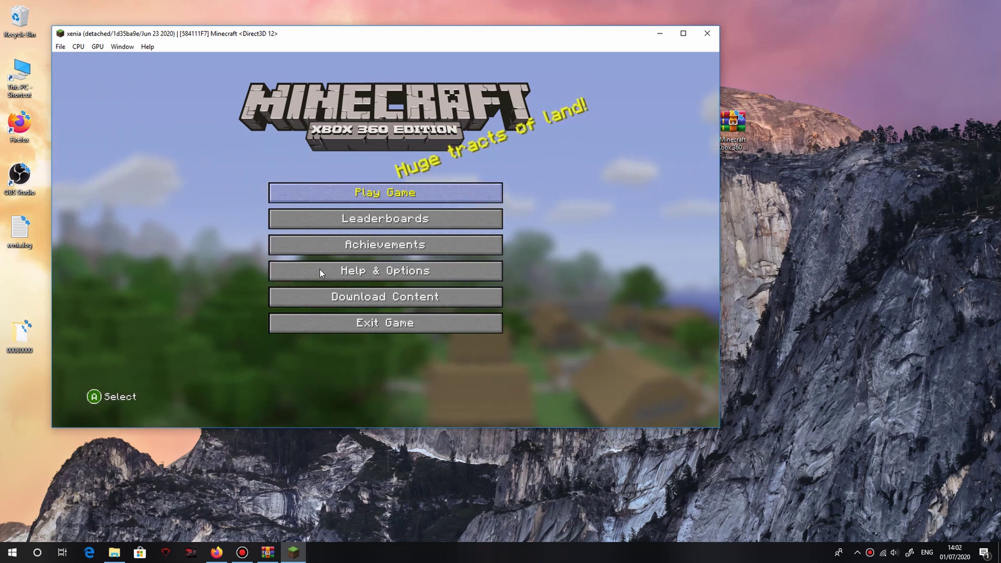
{"action": "key", "text": "Return"}
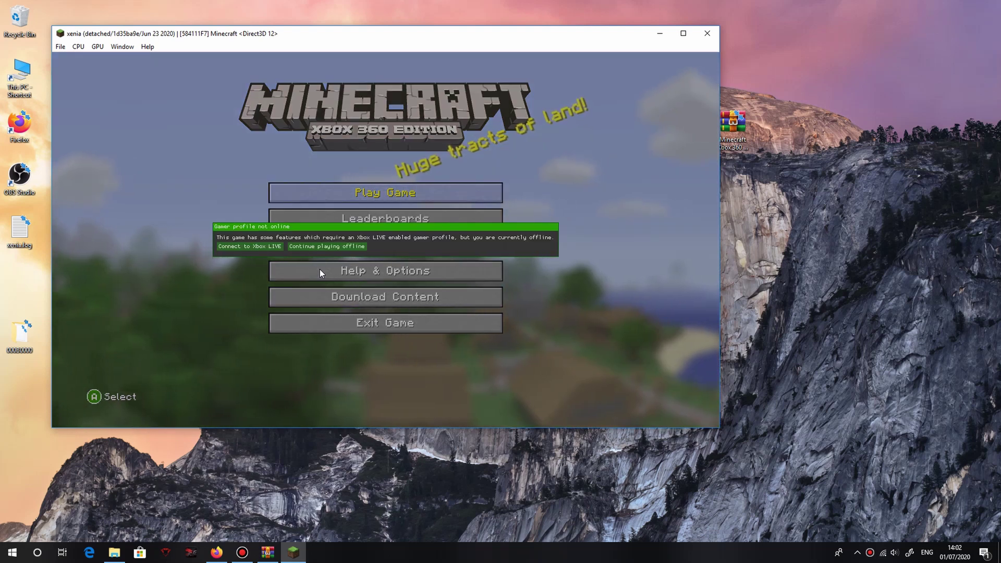
Continue offline, select the last saved world in the list and load it.
{"action": "left_click", "coordinate": [348, 245]}
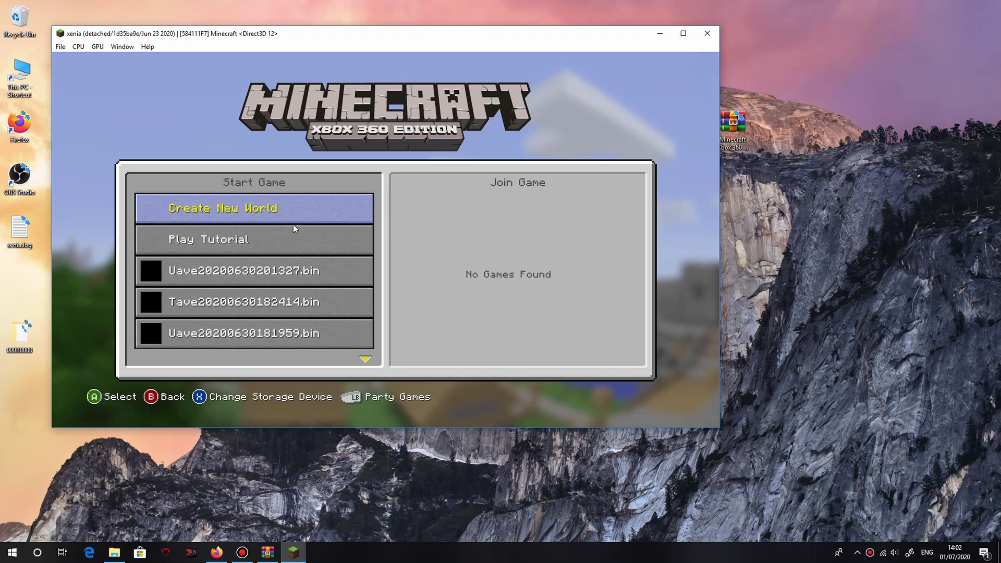
{"action": "key", "text": "Down"}
{"action": "key", "text": "Down"}
{"action": "key", "text": "Down"}
{"action": "key", "text": "Down"}
{"action": "key", "text": "Down"}
{"action": "key", "text": "Down"}
{"action": "key", "text": "Down"}
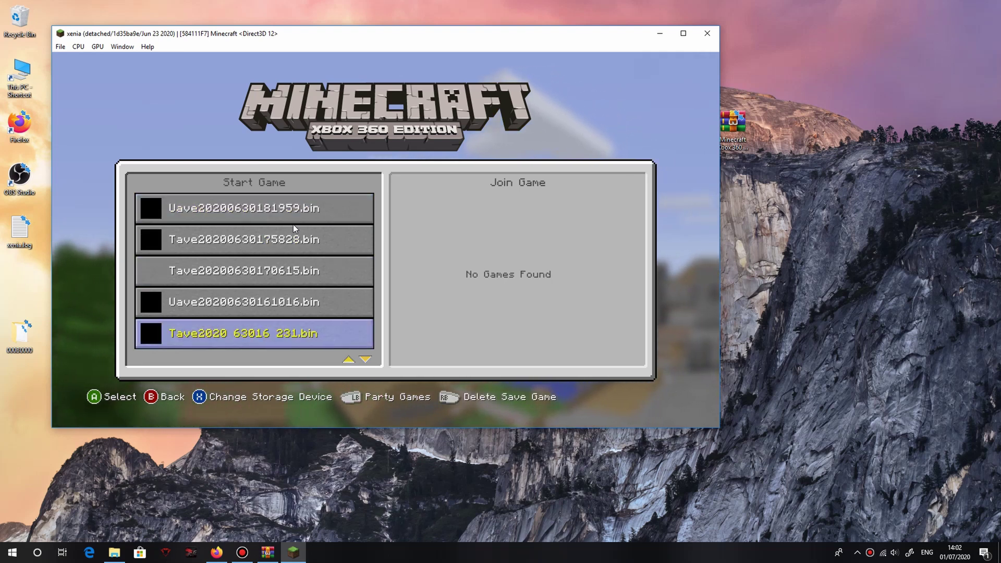
{"action": "key", "text": "Up"}
{"action": "key", "text": "Up"}
{"action": "key", "text": "Down"}
{"action": "key", "text": "Down"}
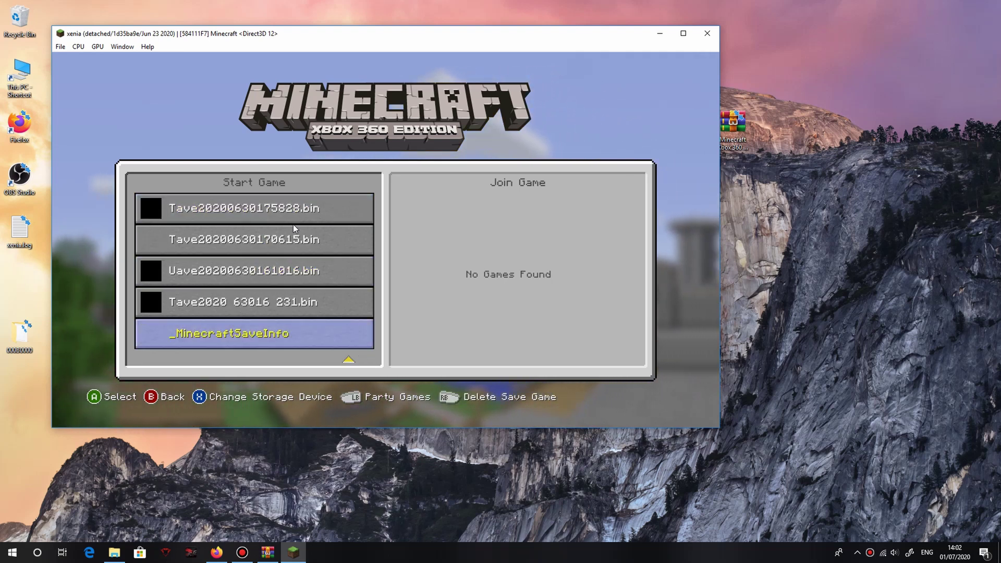
{"action": "key", "text": "Up"}
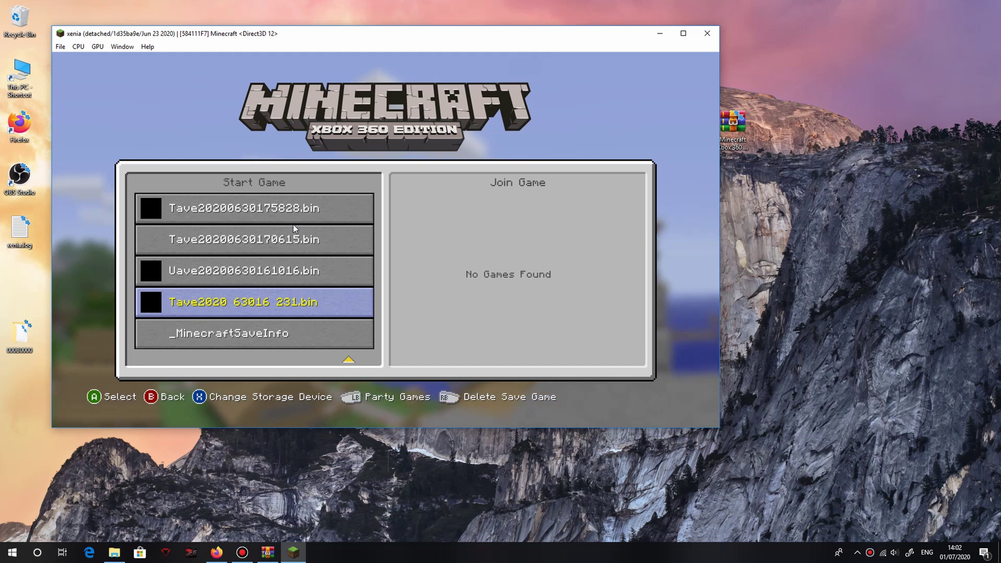
{"action": "key", "text": "Return"}
{"action": "key", "text": "Return"}
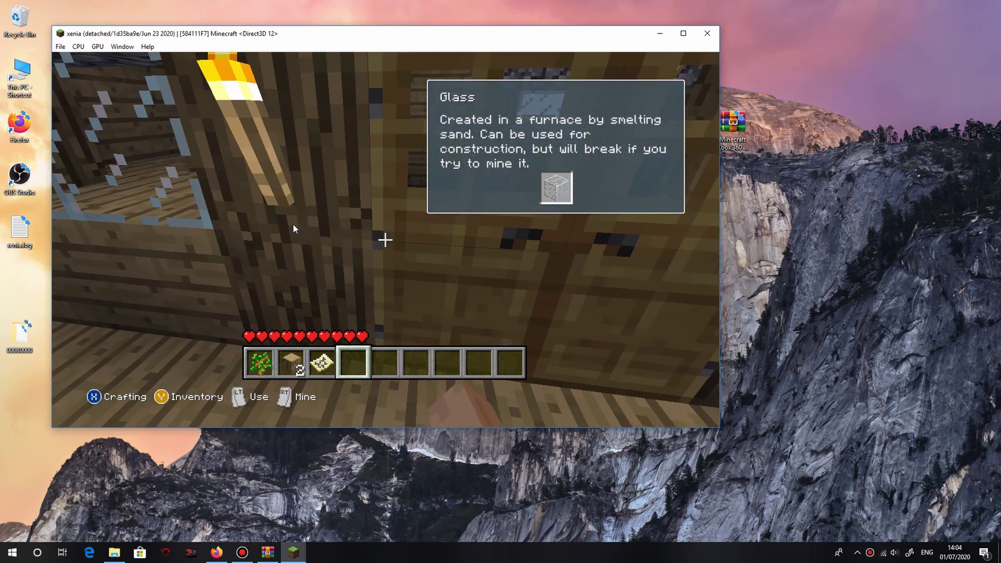
Exit the Minecraft world with Exit and save, overwriting the previous save.
{"action": "key", "text": "Escape"}
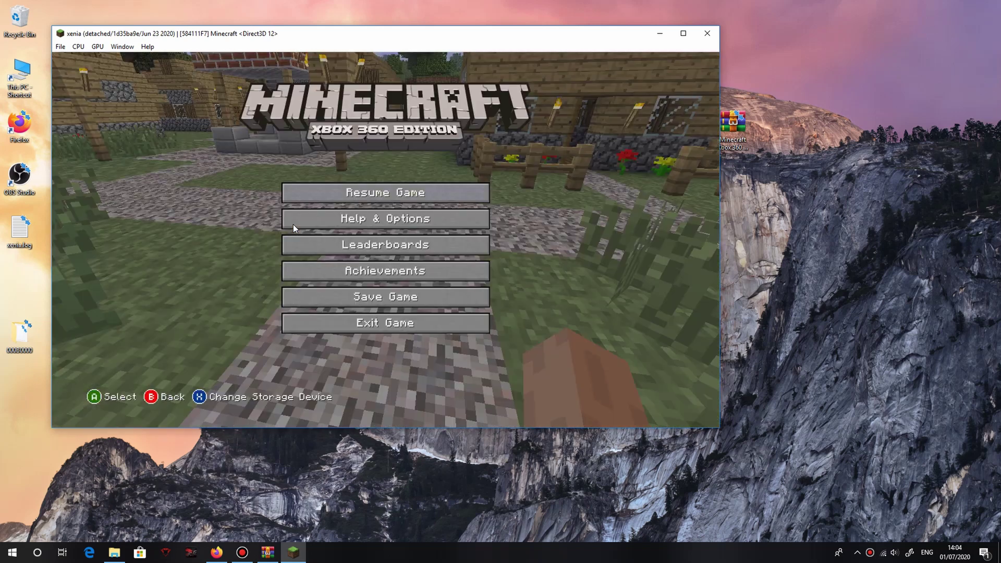
{"action": "key", "text": "Down"}
{"action": "key", "text": "Down"}
{"action": "key", "text": "Down"}
{"action": "key", "text": "Down"}
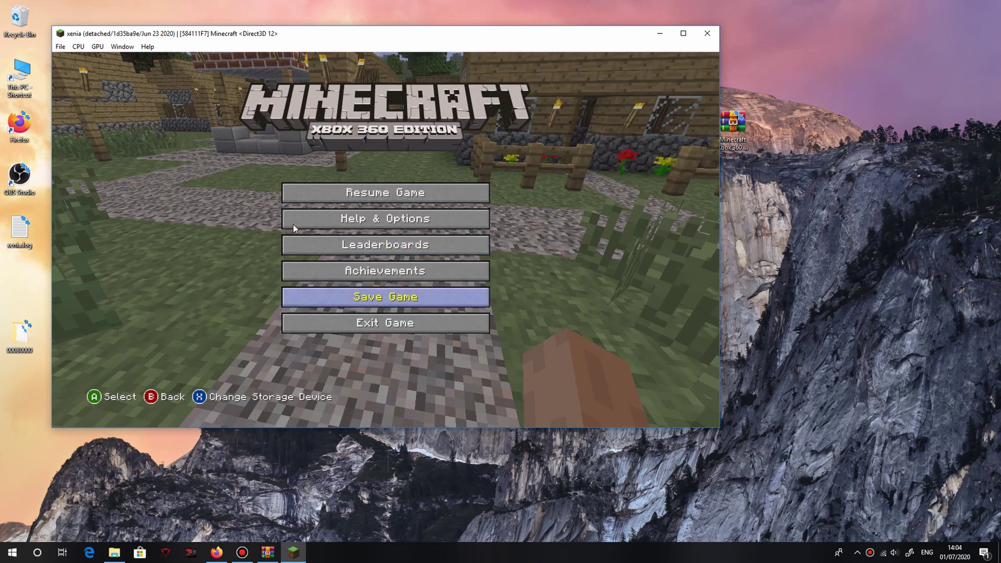
{"action": "key", "text": "Down"}
{"action": "key", "text": "Return"}
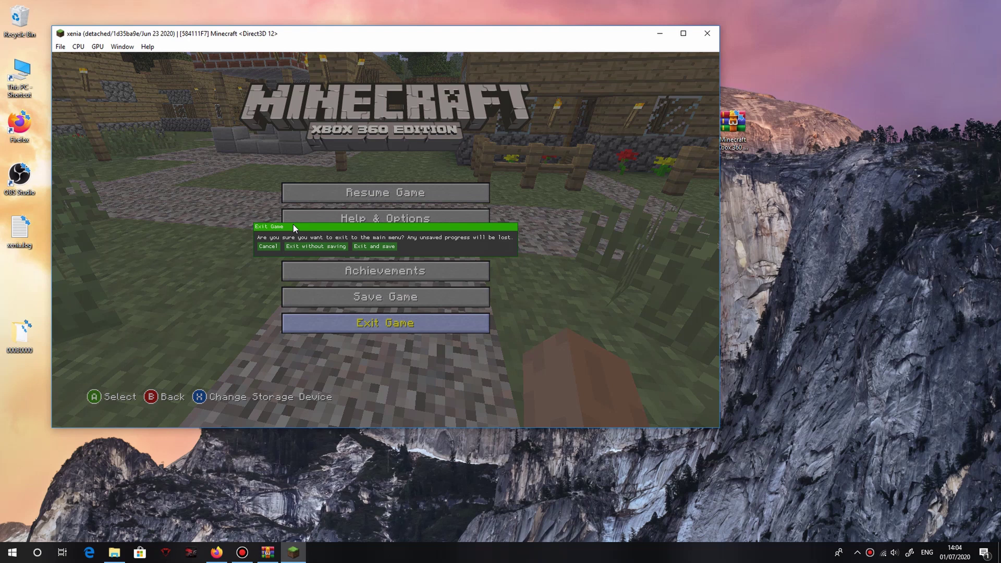
{"action": "left_click", "coordinate": [376, 248]}
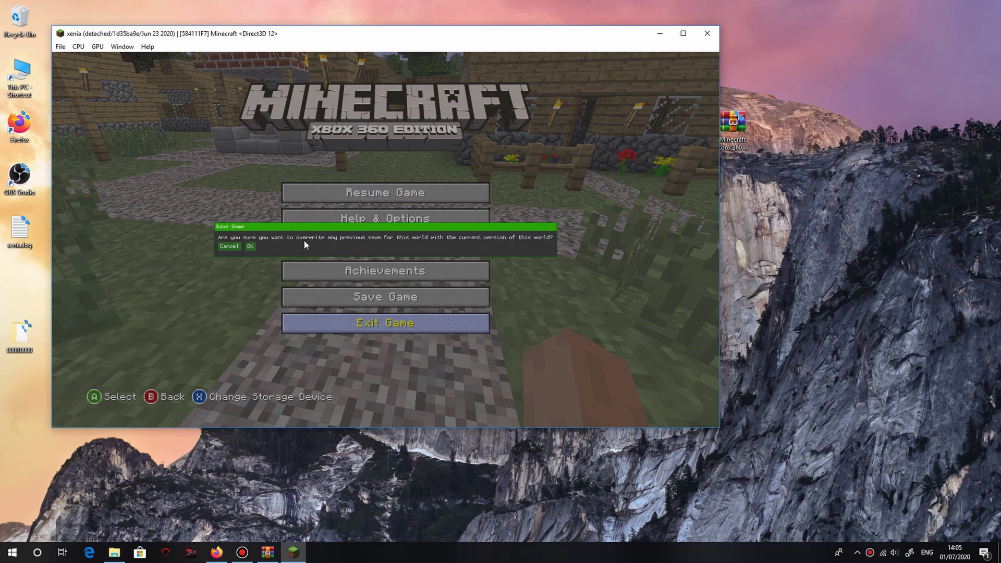
{"action": "left_click", "coordinate": [251, 246]}
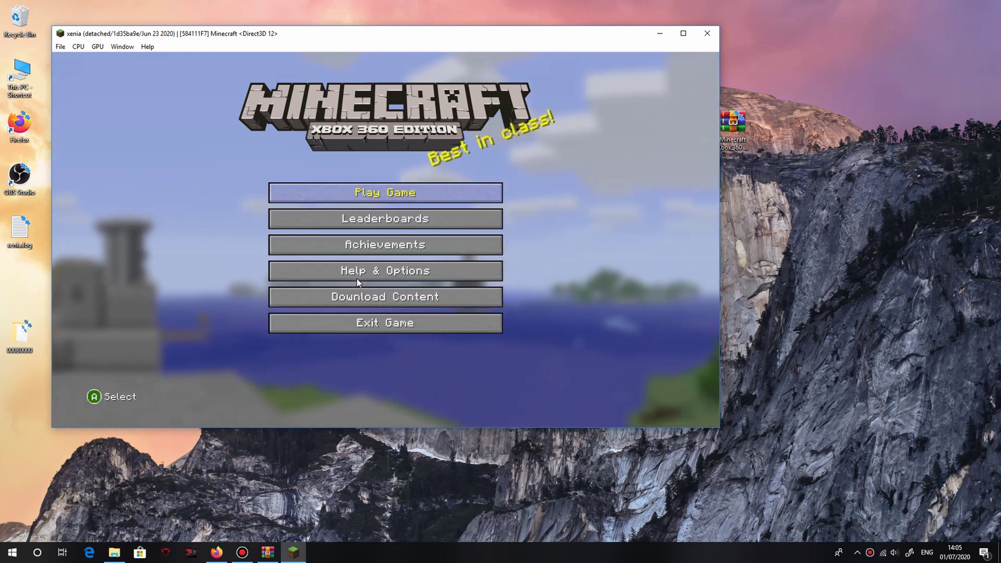
Quit Minecraft from its main menu, confirming the exit to the Xbox dashboard.
{"action": "key", "text": "Down"}
{"action": "key", "text": "Down"}
{"action": "key", "text": "Down"}
{"action": "key", "text": "Down"}
{"action": "key", "text": "Down"}
{"action": "key", "text": "Down"}
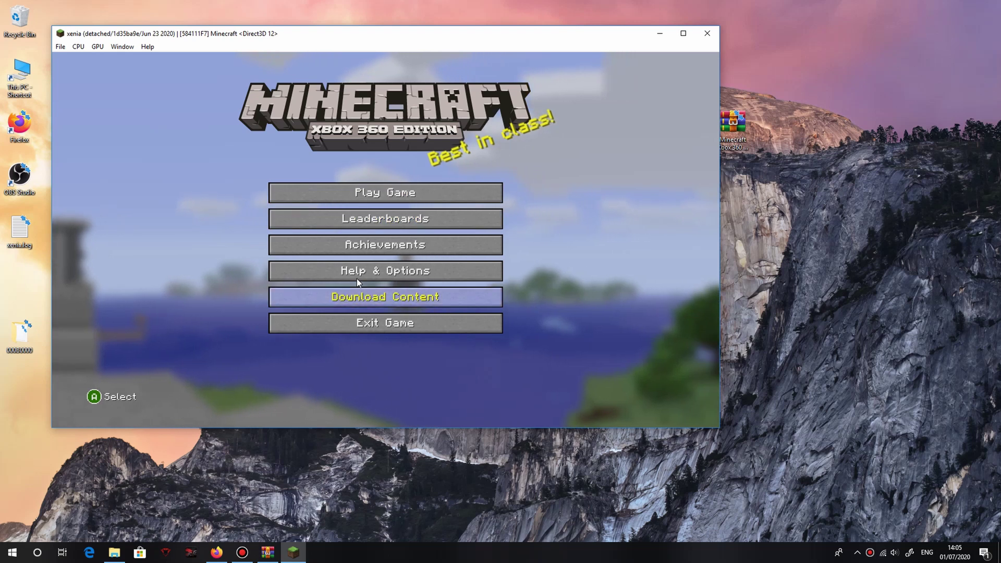
{"action": "key", "text": "Up"}
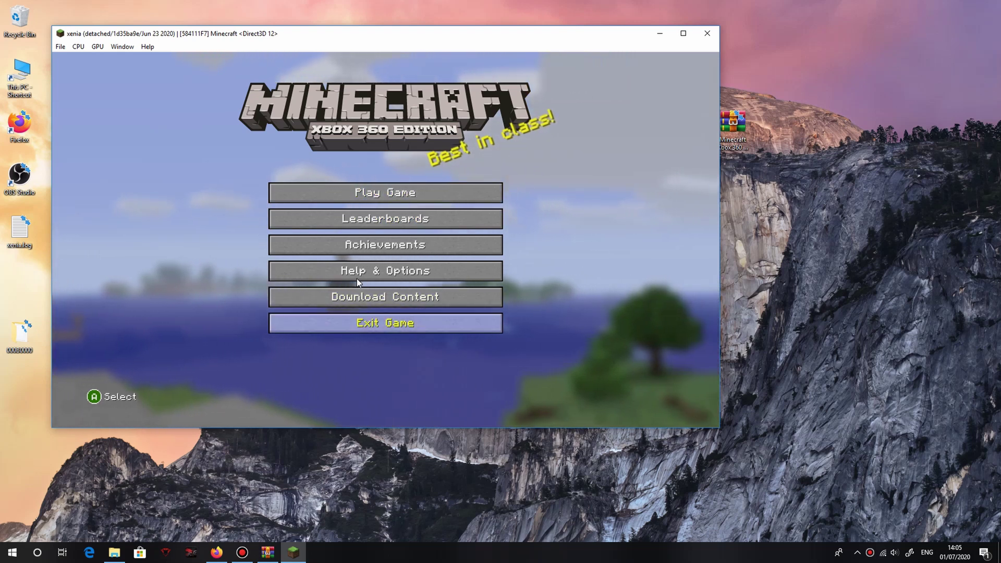
{"action": "key", "text": "Return"}
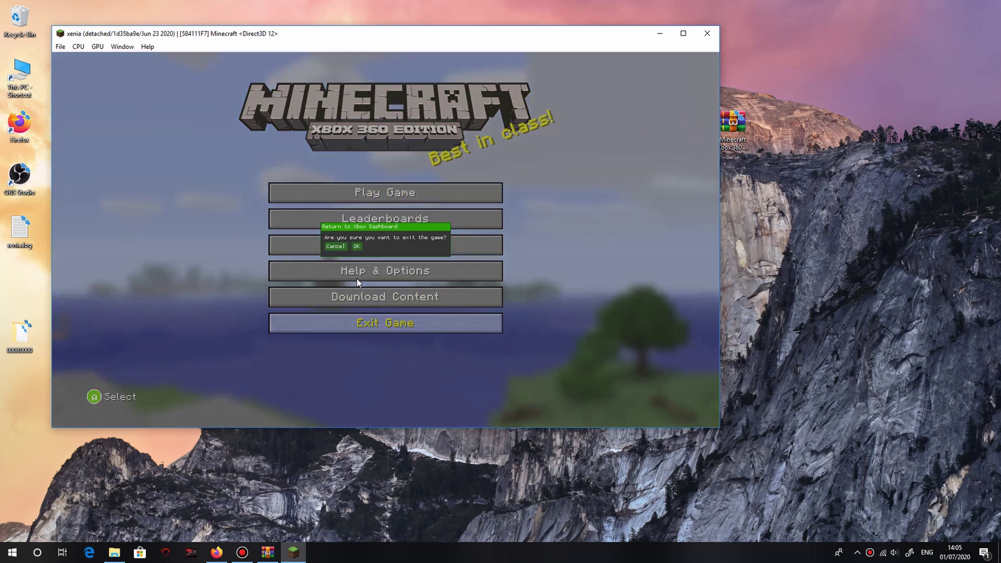
{"action": "left_click", "coordinate": [357, 247]}
Close the Xenia emulator and open the xenia.jp About page in the browser.
{"action": "left_click", "coordinate": [707, 33]}
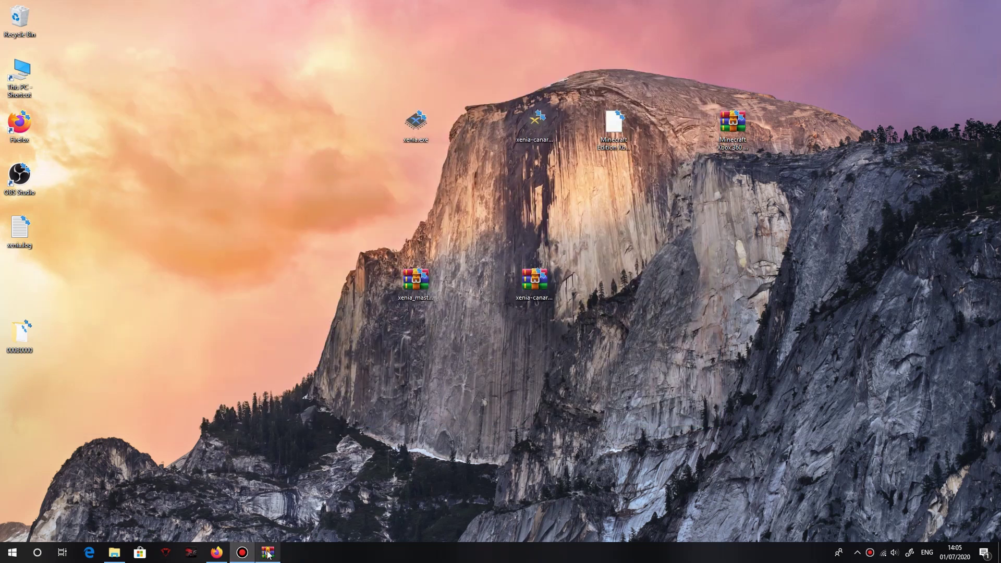
{"action": "left_click", "coordinate": [216, 553]}
{"action": "left_click", "coordinate": [47, 8]}
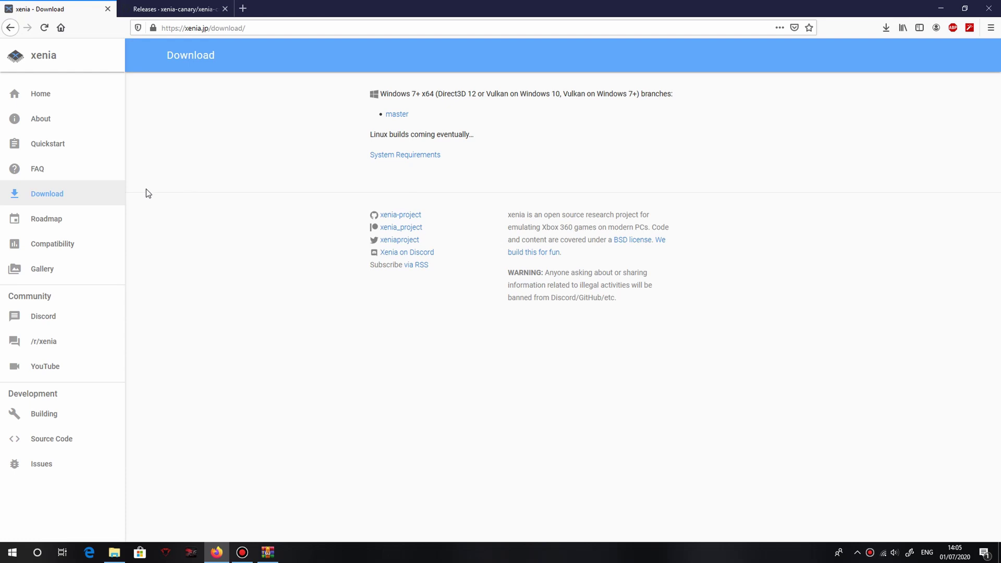
{"action": "left_click", "coordinate": [48, 96]}
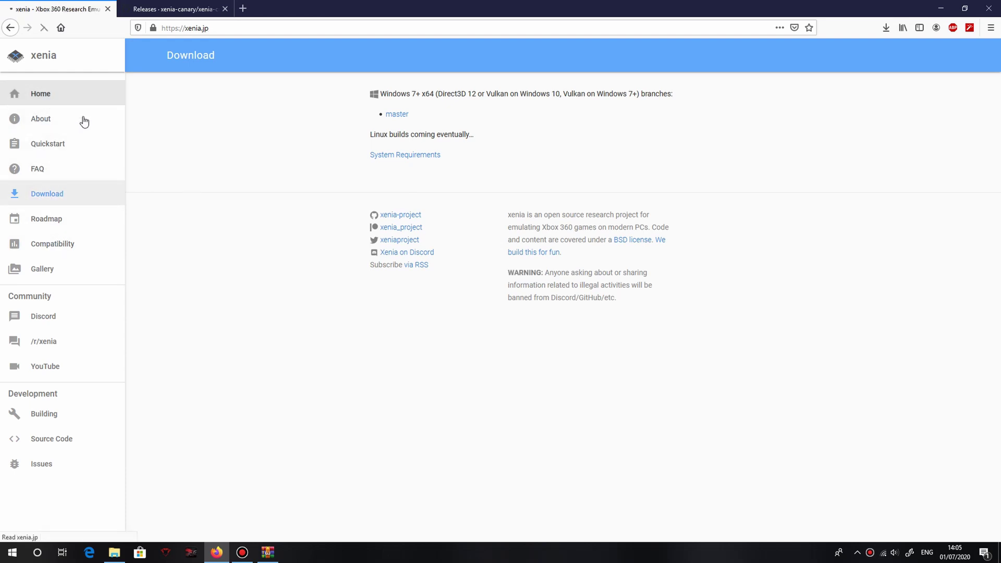
{"action": "left_click", "coordinate": [52, 122]}
Check the Quickstart guide's system requirements, then return to the About page.
{"action": "scroll", "coordinate": [502, 224], "scroll_direction": "down", "scroll_amount": 2}
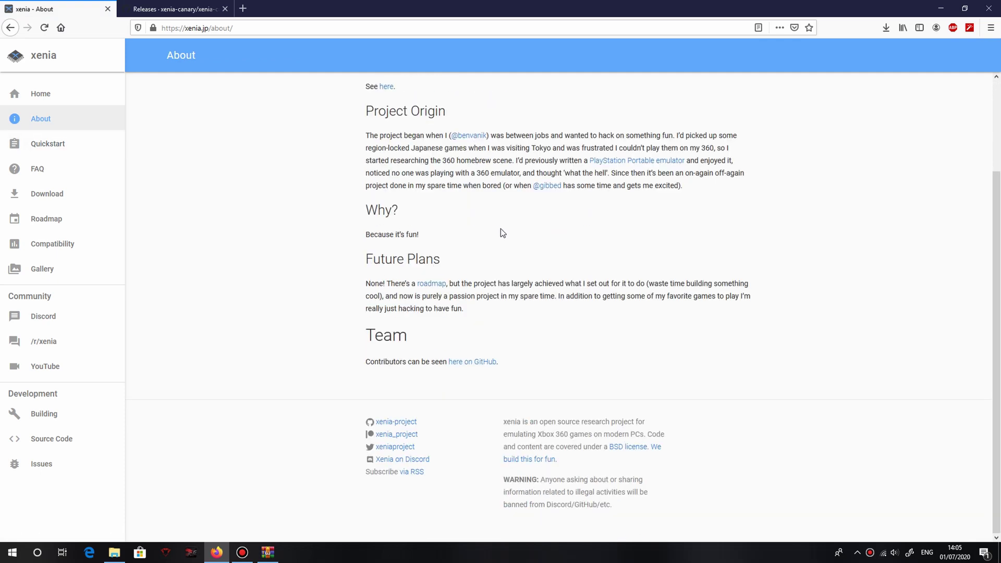
{"action": "left_click", "coordinate": [68, 148]}
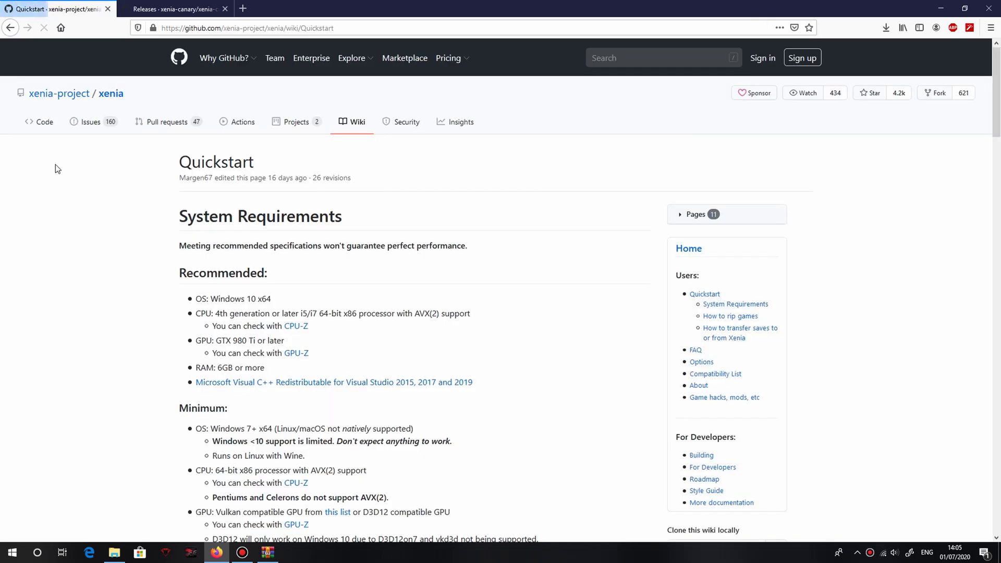
{"action": "scroll", "coordinate": [240, 223], "scroll_direction": "down", "scroll_amount": 3}
{"action": "key", "text": "alt+Left"}
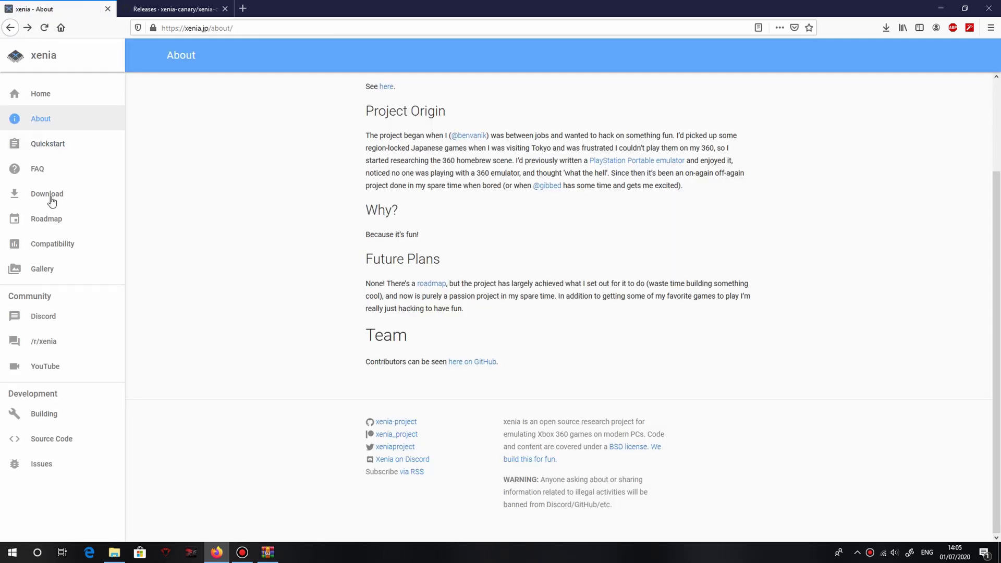
Browse the GitHub game-compatibility issues list, then go back up to the About page's System Requirements.
{"action": "left_click", "coordinate": [62, 249]}
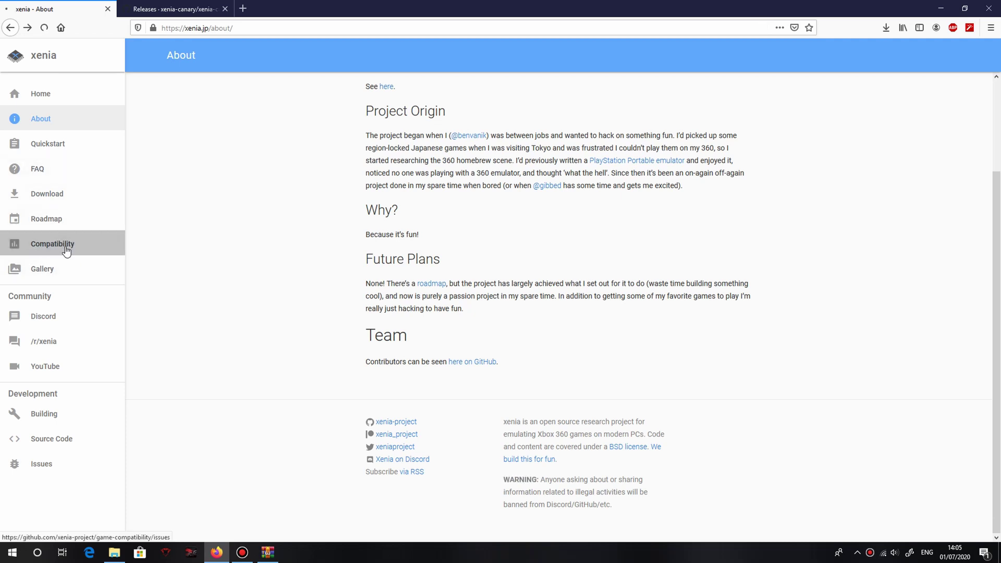
{"action": "scroll", "coordinate": [79, 216], "scroll_direction": "down", "scroll_amount": 1}
{"action": "scroll", "coordinate": [78, 216], "scroll_direction": "up", "scroll_amount": 1}
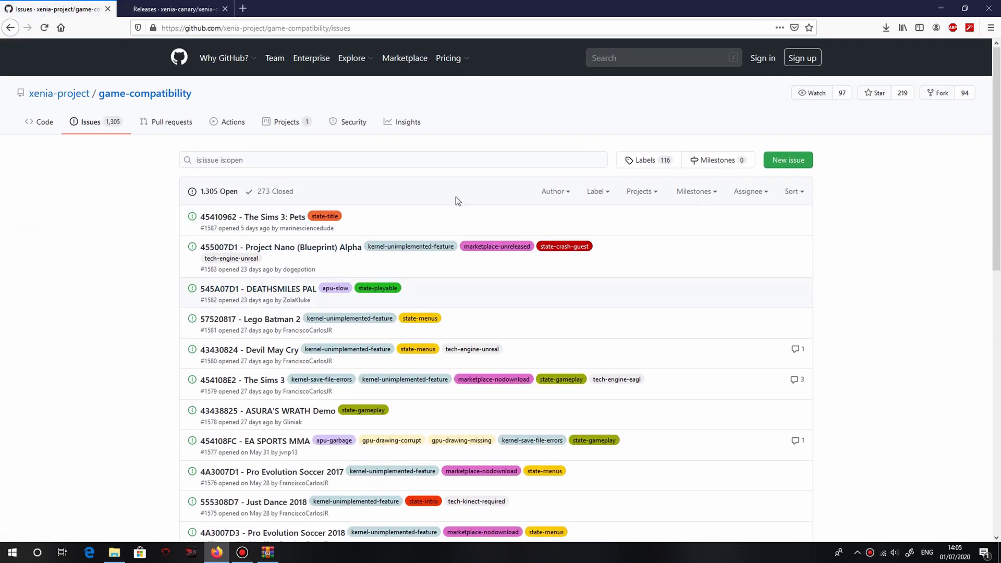
{"action": "scroll", "coordinate": [439, 255], "scroll_direction": "down", "scroll_amount": 1}
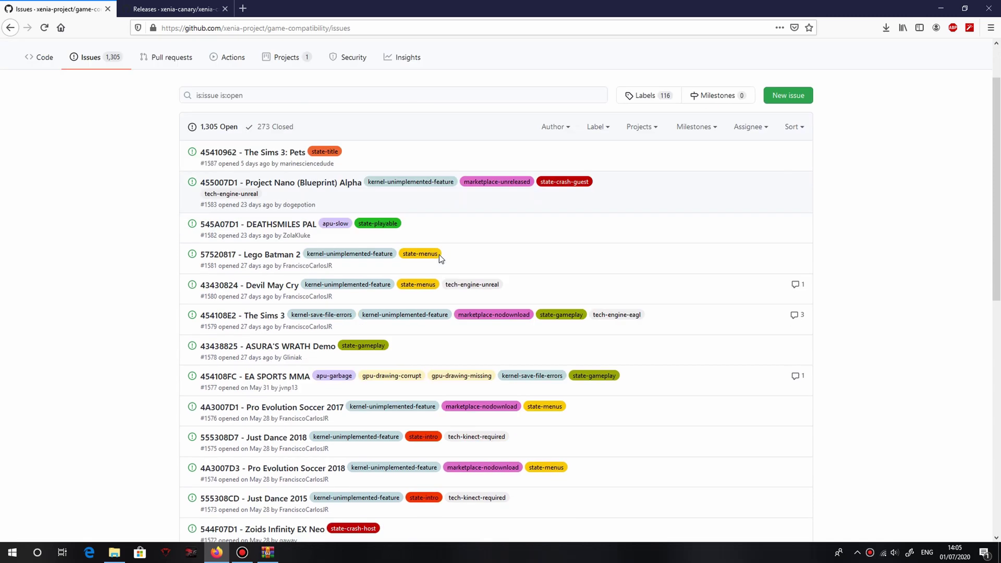
{"action": "scroll", "coordinate": [439, 254], "scroll_direction": "down", "scroll_amount": 2}
{"action": "scroll", "coordinate": [358, 285], "scroll_direction": "up", "scroll_amount": 3}
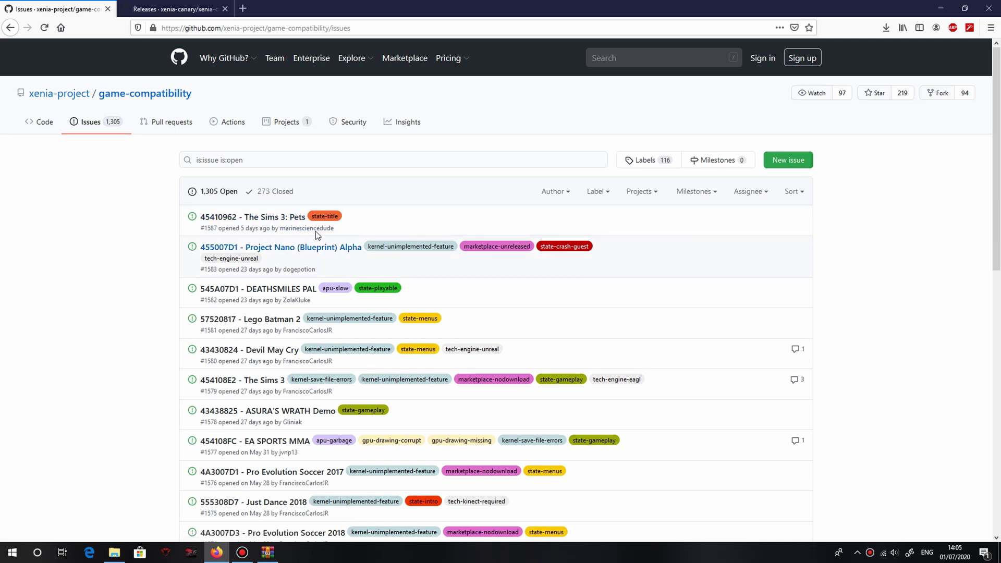
{"action": "scroll", "coordinate": [286, 276], "scroll_direction": "down", "scroll_amount": 2}
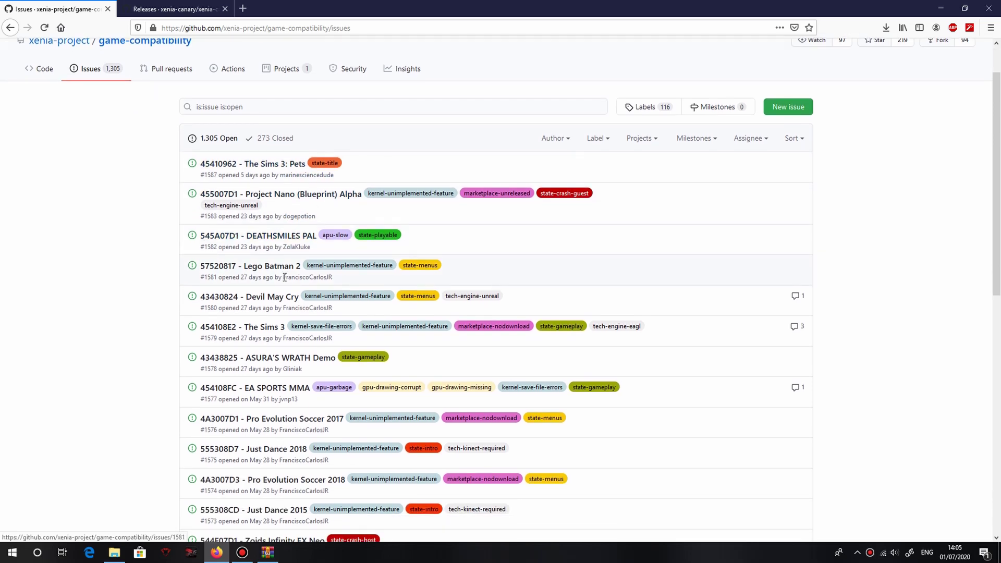
{"action": "mouse_move", "coordinate": [334, 270]}
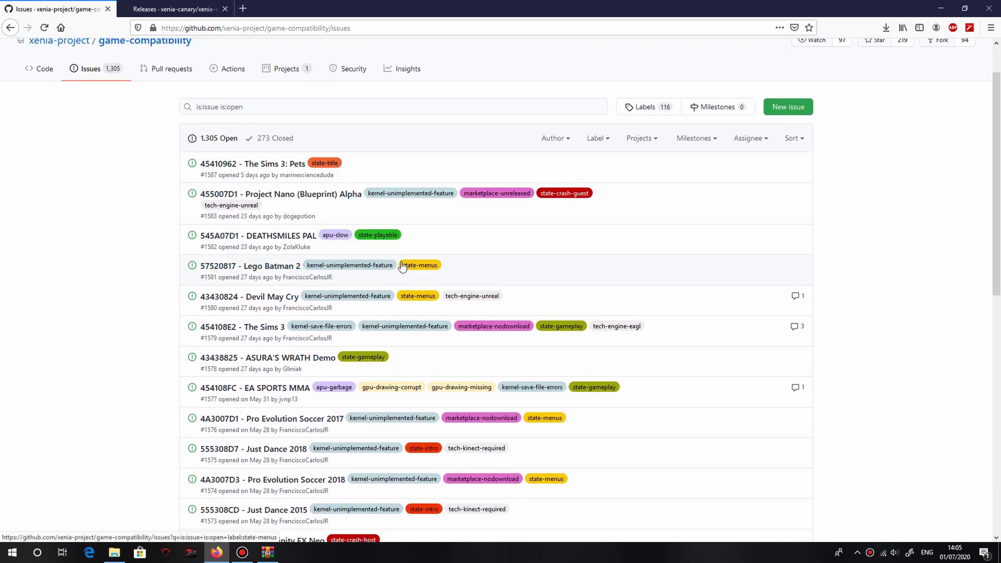
{"action": "scroll", "coordinate": [397, 266], "scroll_direction": "down", "scroll_amount": 2}
{"action": "scroll", "coordinate": [397, 264], "scroll_direction": "down", "scroll_amount": 5}
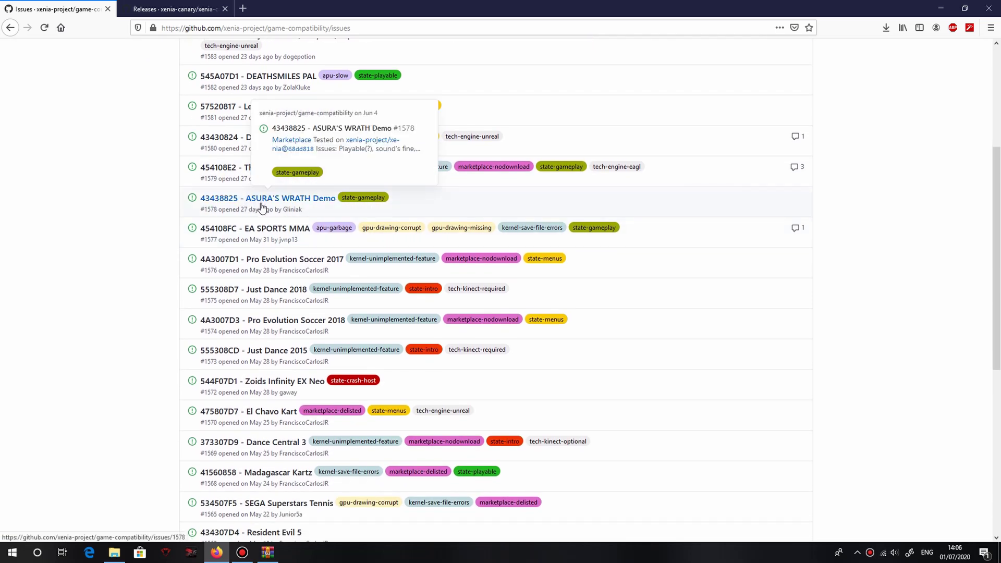
{"action": "mouse_move", "coordinate": [291, 203]}
{"action": "key", "text": "alt+Left"}
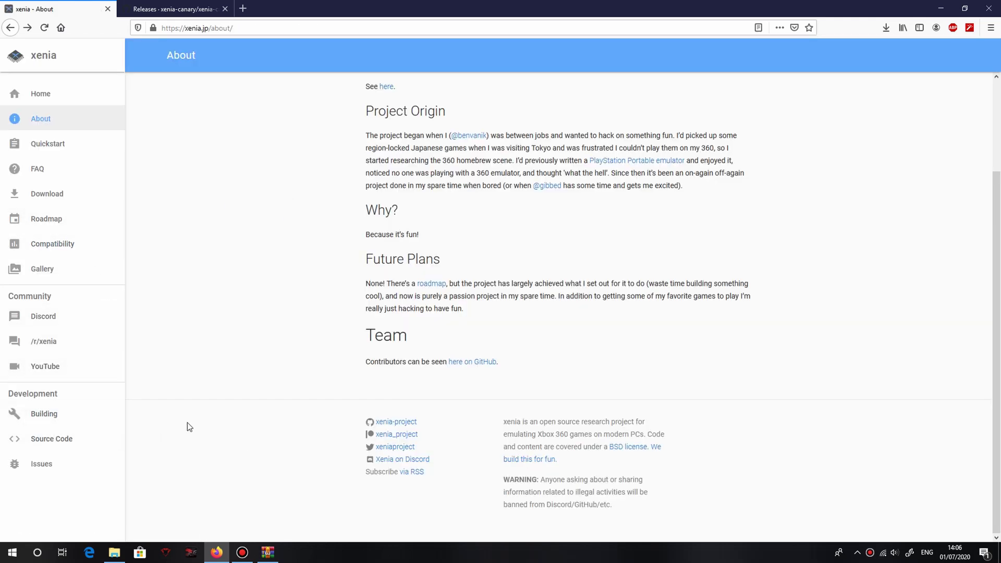
{"action": "scroll", "coordinate": [326, 241], "scroll_direction": "up", "scroll_amount": 2}
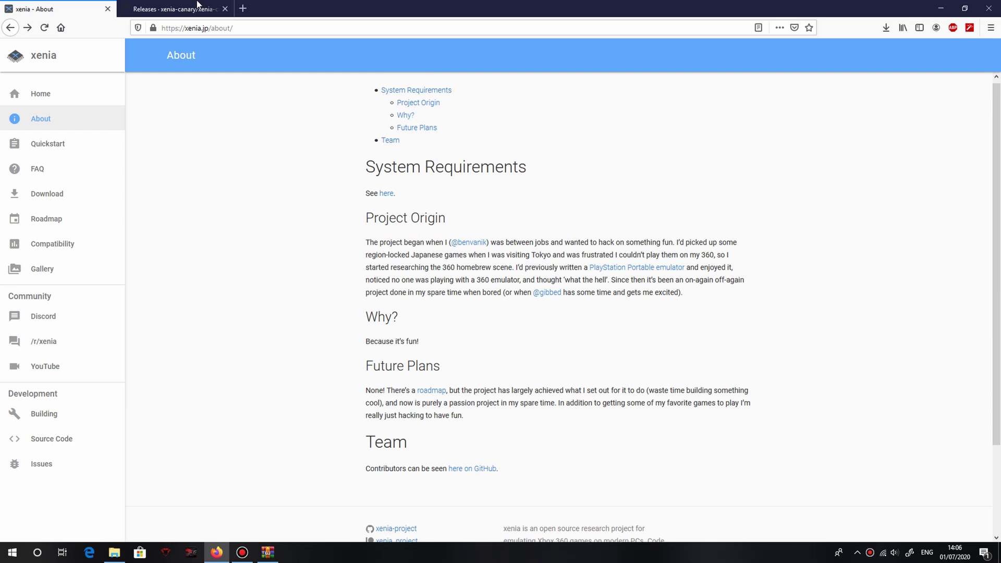
Search Google for 'xenia system reqirements' in a new browser tab.
{"action": "left_click", "coordinate": [242, 7]}
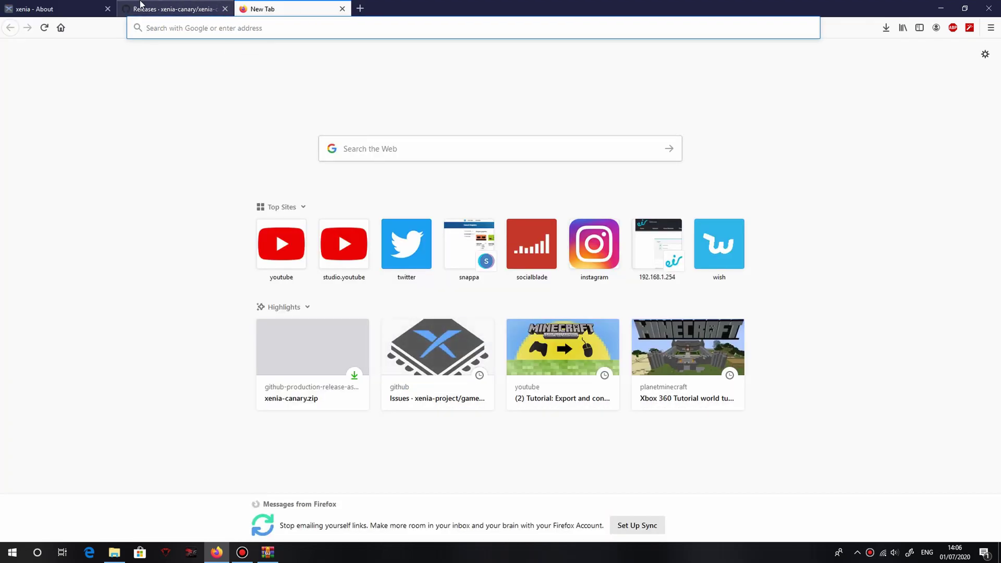
{"action": "left_click", "coordinate": [140, 4]}
{"action": "left_click", "coordinate": [266, 9]}
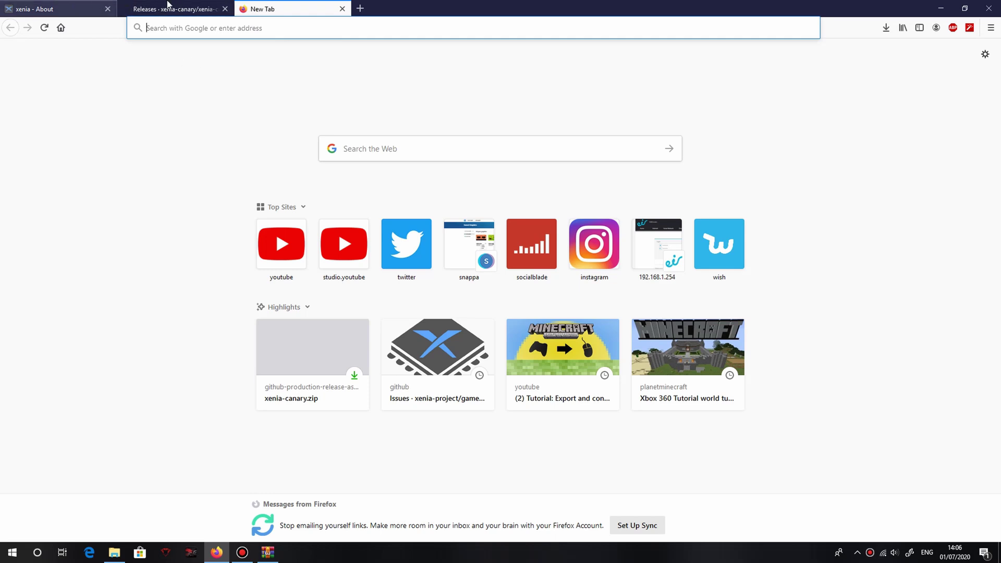
{"action": "type", "text": "xen"}
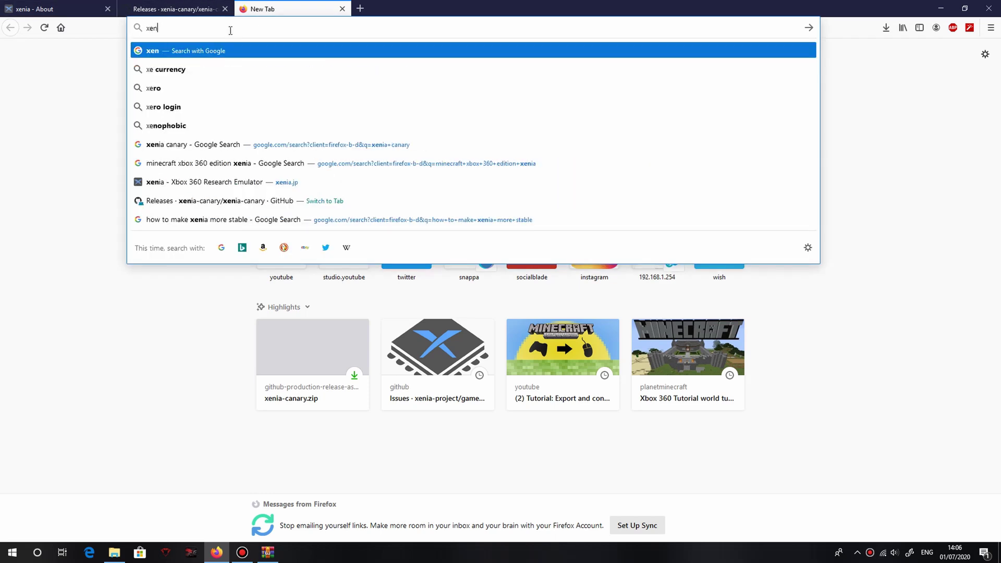
{"action": "type", "text": "ia sy"}
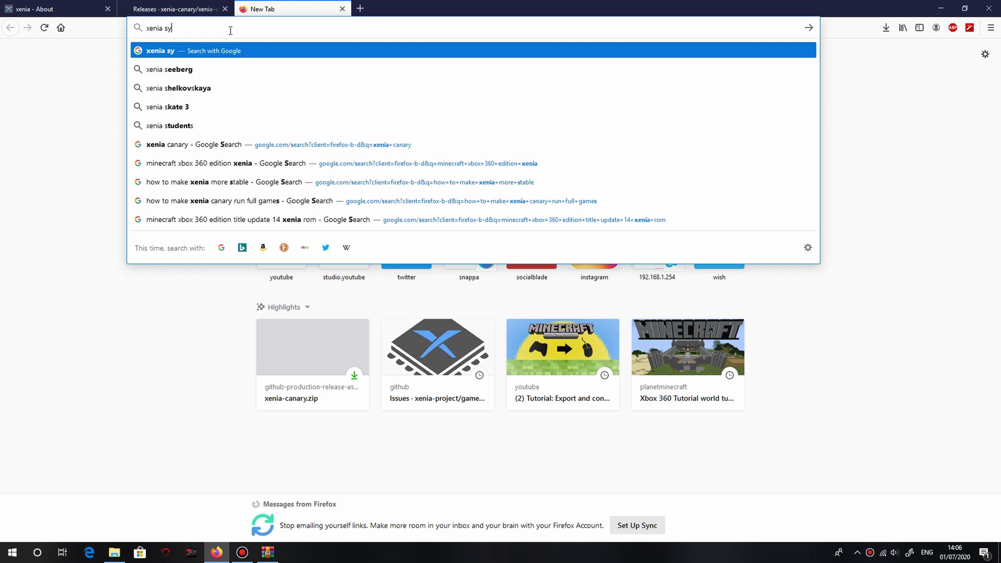
{"action": "type", "text": "stem r"}
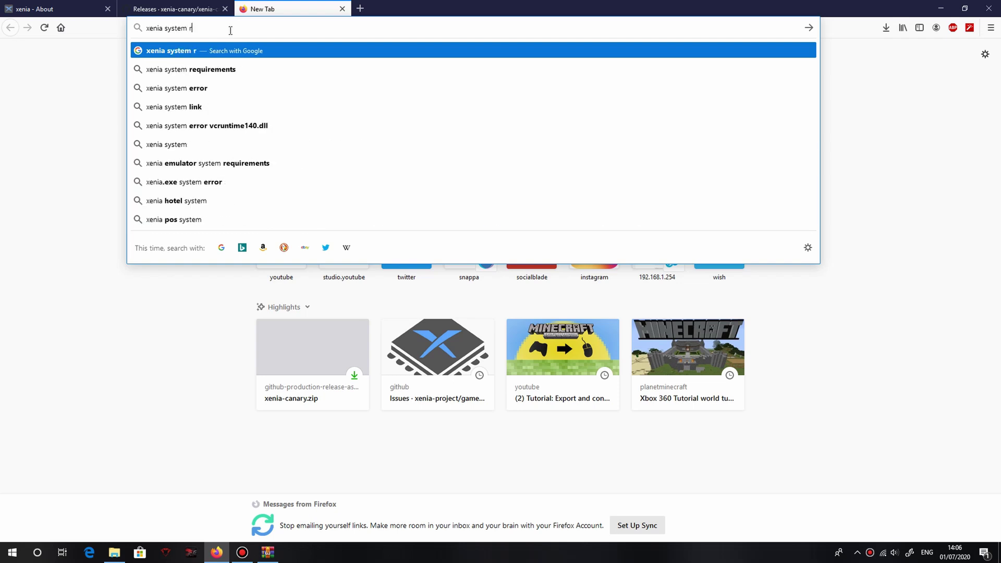
{"action": "type", "text": "eqireme"}
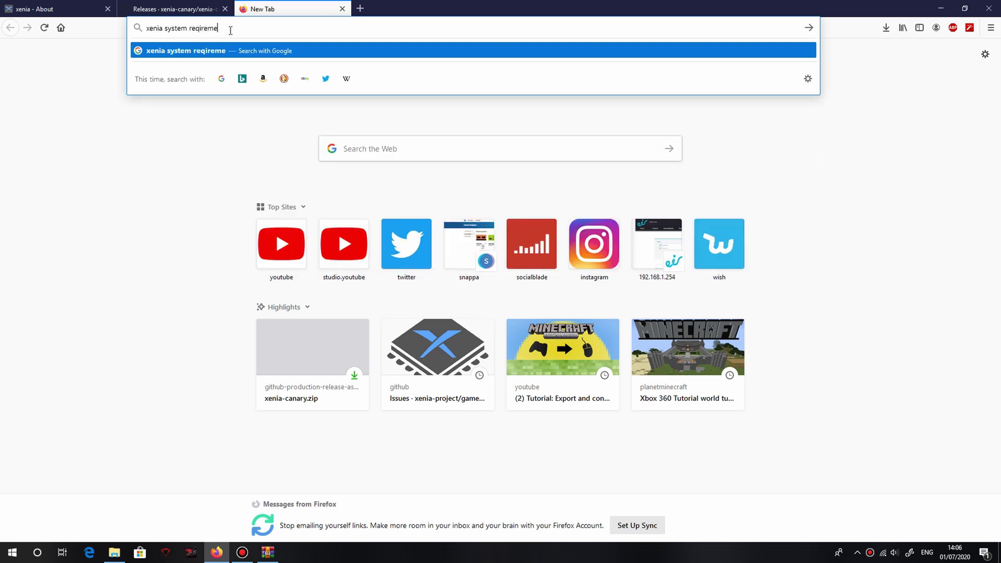
{"action": "type", "text": "nts"}
{"action": "key", "text": "Return"}
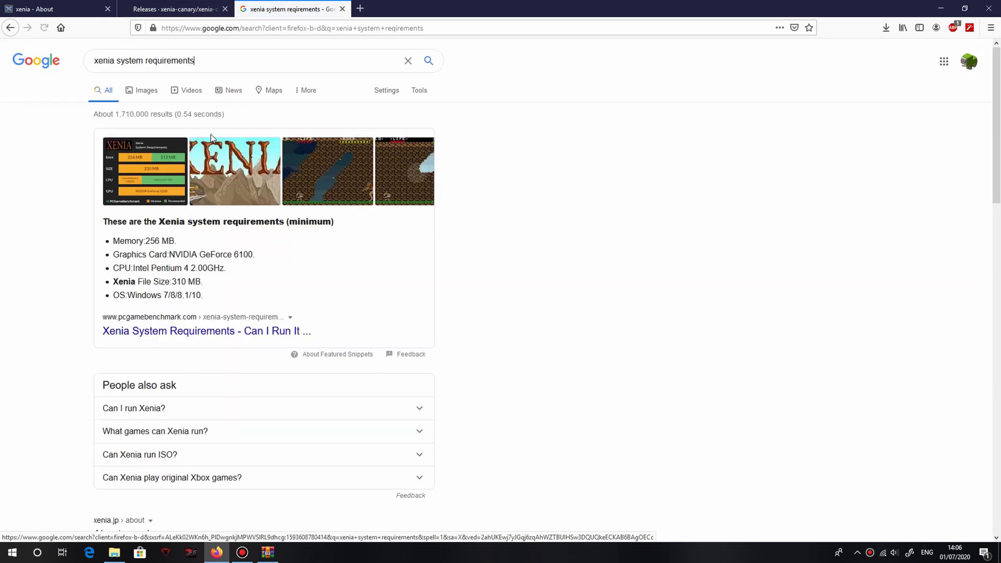
Read the minimum-requirements snippet, highlighting the memory requirement and the 310 MB file size line.
{"action": "scroll", "coordinate": [211, 167], "scroll_direction": "down", "scroll_amount": 2}
{"action": "scroll", "coordinate": [148, 159], "scroll_direction": "up", "scroll_amount": 2}
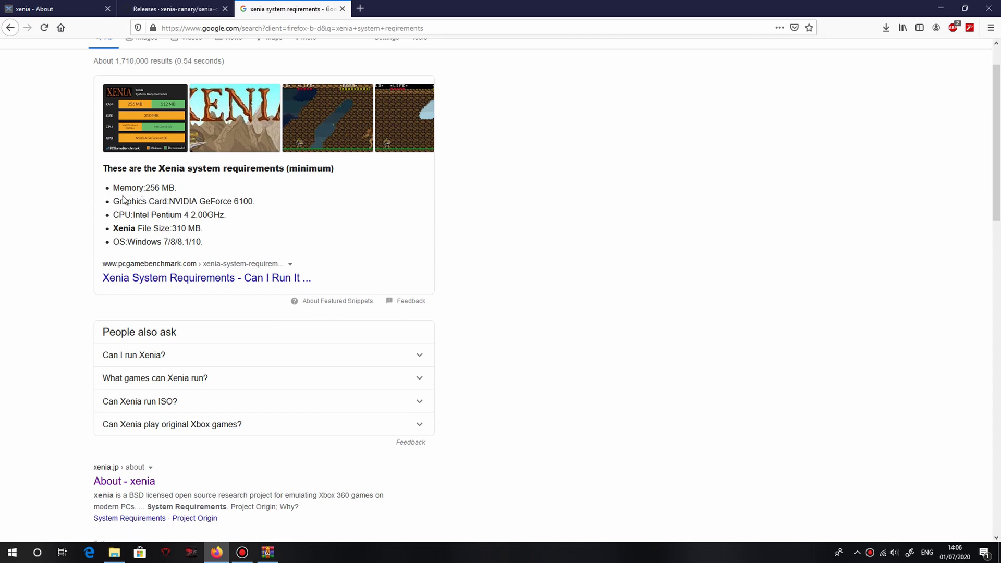
{"action": "left_click_drag", "start_coordinate": [114, 188], "coordinate": [158, 188]}
{"action": "left_click", "coordinate": [186, 188]}
{"action": "triple_click", "coordinate": [148, 226]}
{"action": "left_click", "coordinate": [183, 231]}
{"action": "scroll", "coordinate": [146, 255], "scroll_direction": "down", "scroll_amount": 3}
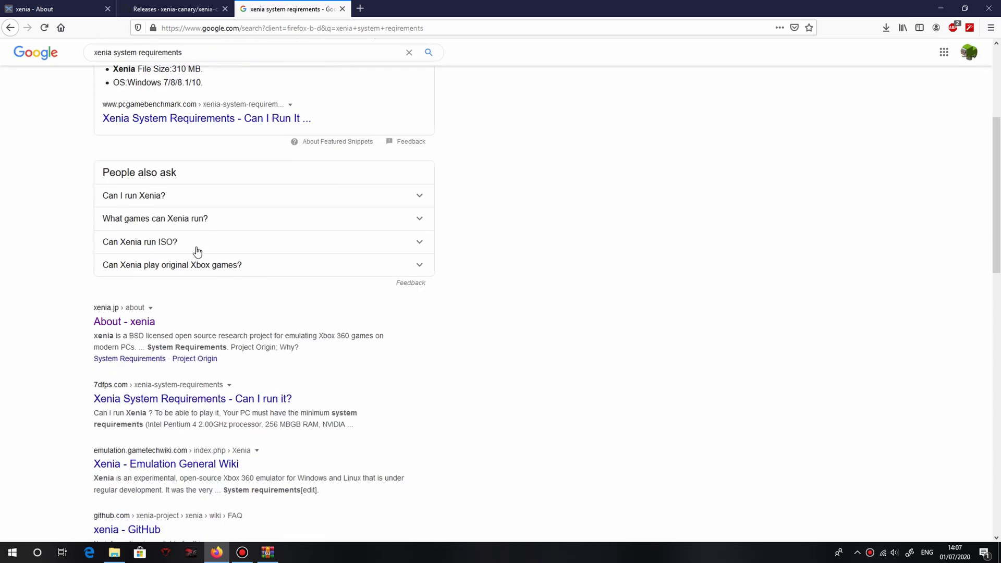
{"action": "scroll", "coordinate": [214, 261], "scroll_direction": "down", "scroll_amount": 1}
{"action": "scroll", "coordinate": [224, 255], "scroll_direction": "up", "scroll_amount": 5}
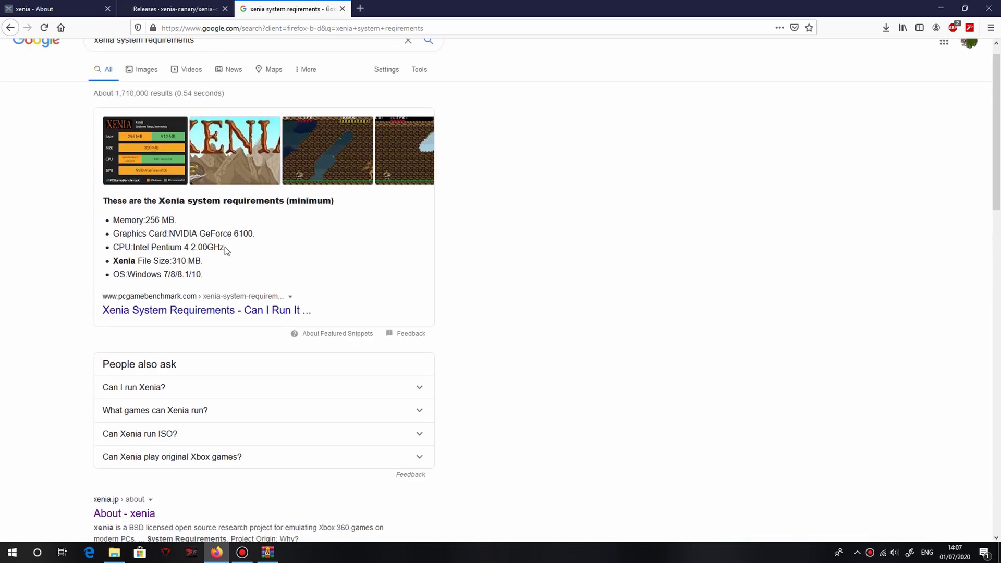
{"action": "scroll", "coordinate": [677, 82], "scroll_direction": "down", "scroll_amount": 2}
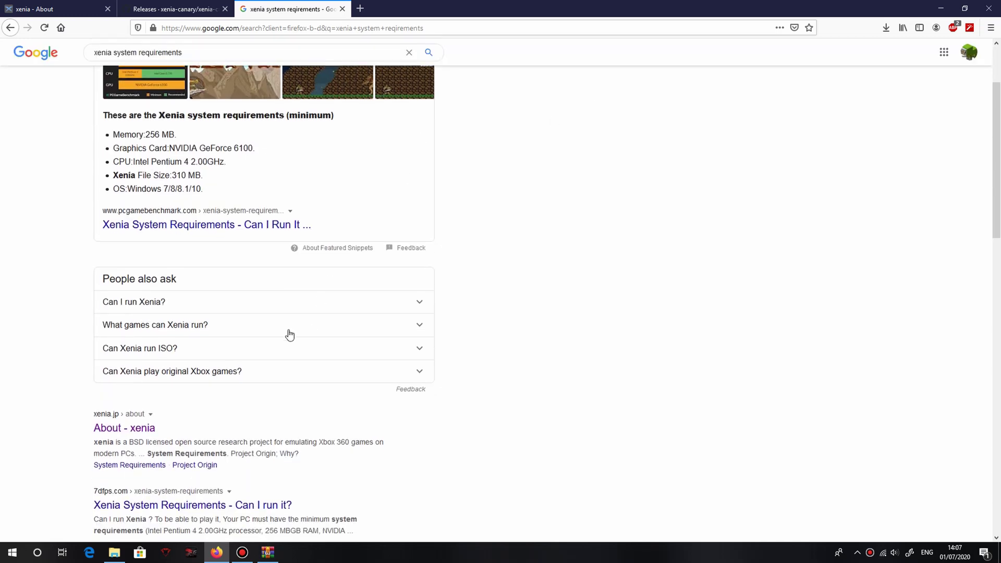
Minimize and restore Firefox, then scroll through the 'xenia system requirements' results again.
{"action": "left_click", "coordinate": [940, 8]}
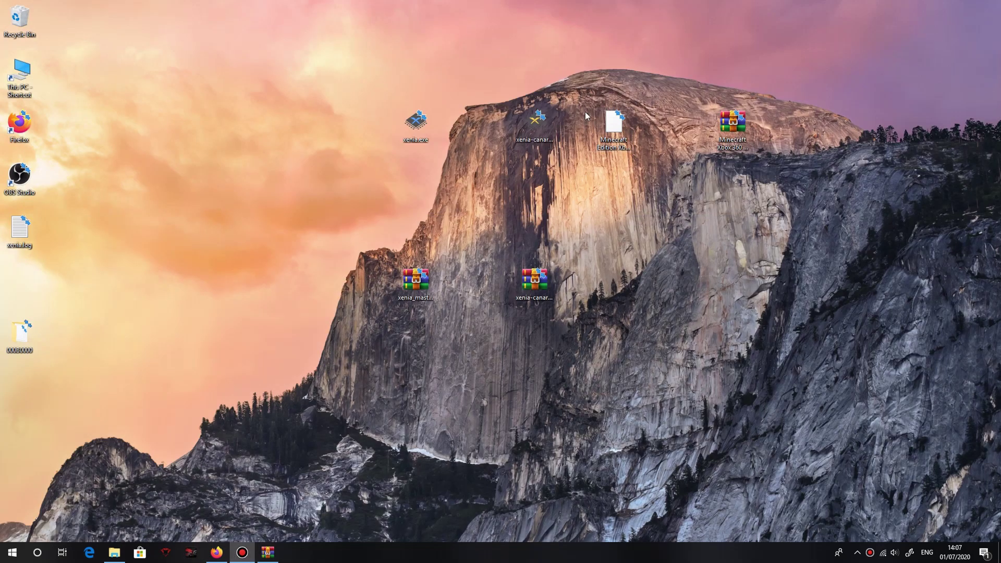
{"action": "left_click", "coordinate": [216, 553]}
{"action": "scroll", "coordinate": [390, 472], "scroll_direction": "down", "scroll_amount": 3}
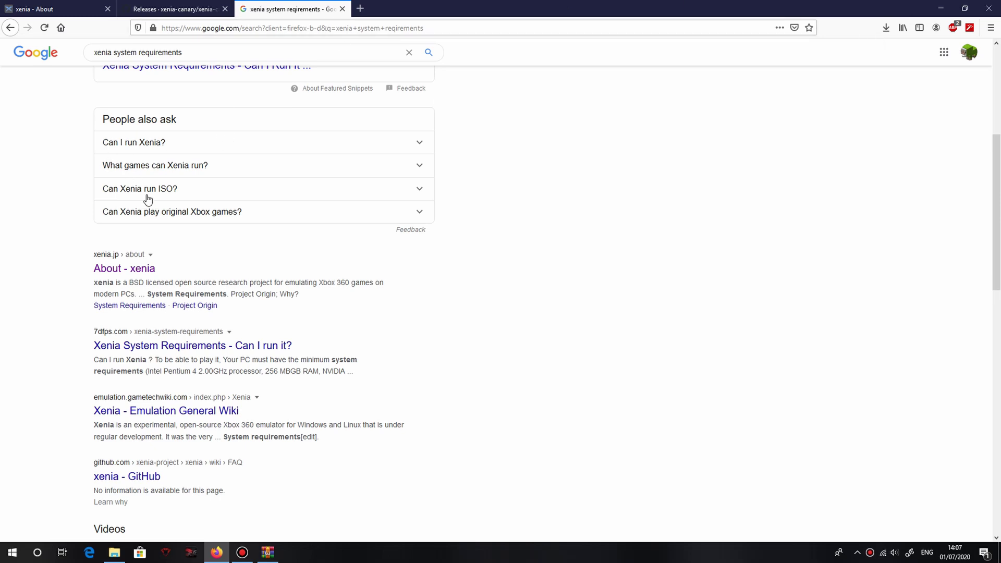
{"action": "scroll", "coordinate": [162, 198], "scroll_direction": "down", "scroll_amount": 2}
{"action": "scroll", "coordinate": [111, 209], "scroll_direction": "up", "scroll_amount": 2}
{"action": "scroll", "coordinate": [131, 252], "scroll_direction": "down", "scroll_amount": 6}
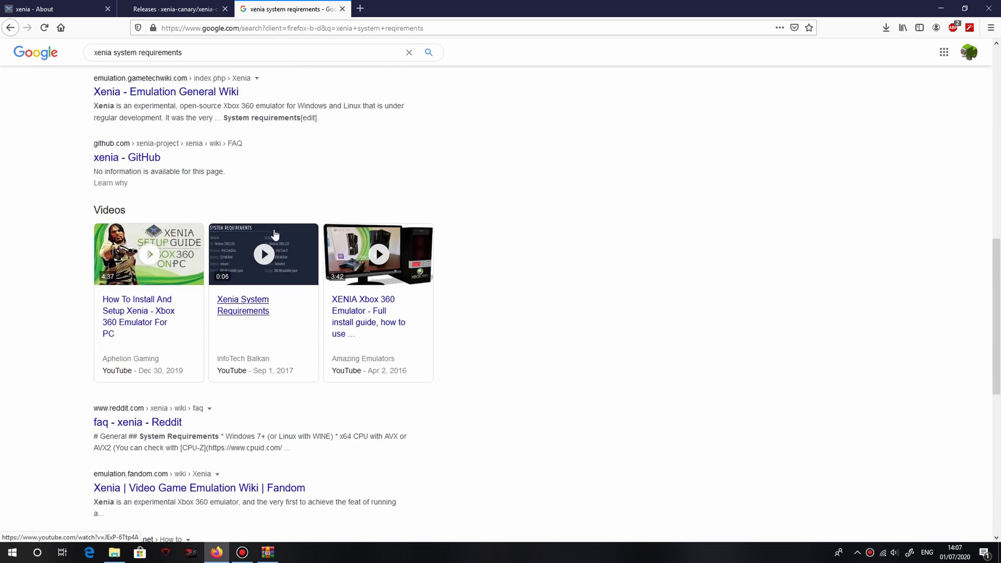
{"action": "scroll", "coordinate": [274, 234], "scroll_direction": "down", "scroll_amount": 2}
{"action": "scroll", "coordinate": [259, 262], "scroll_direction": "up", "scroll_amount": 5}
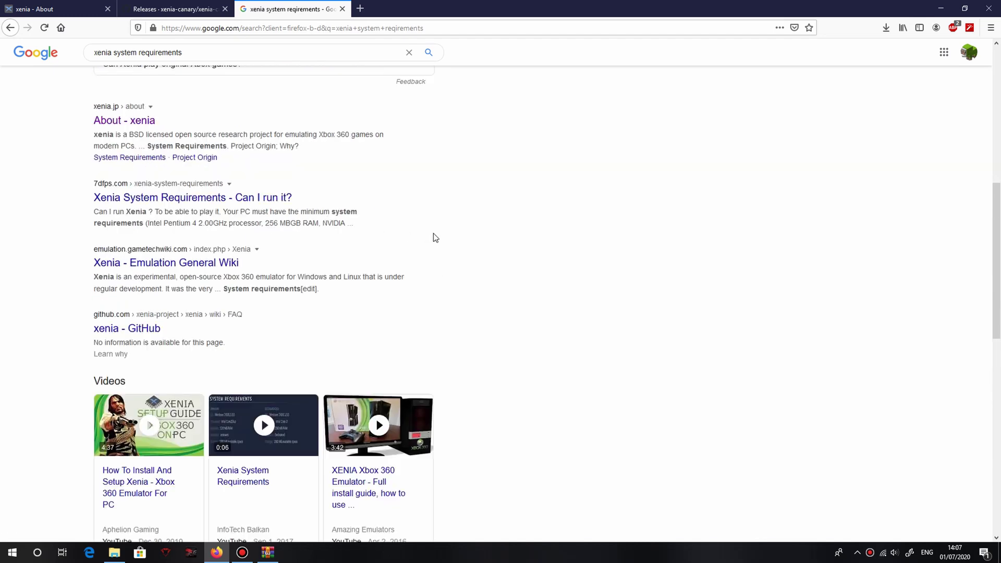
{"action": "scroll", "coordinate": [431, 219], "scroll_direction": "up", "scroll_amount": 4}
{"action": "scroll", "coordinate": [502, 180], "scroll_direction": "up", "scroll_amount": 3}
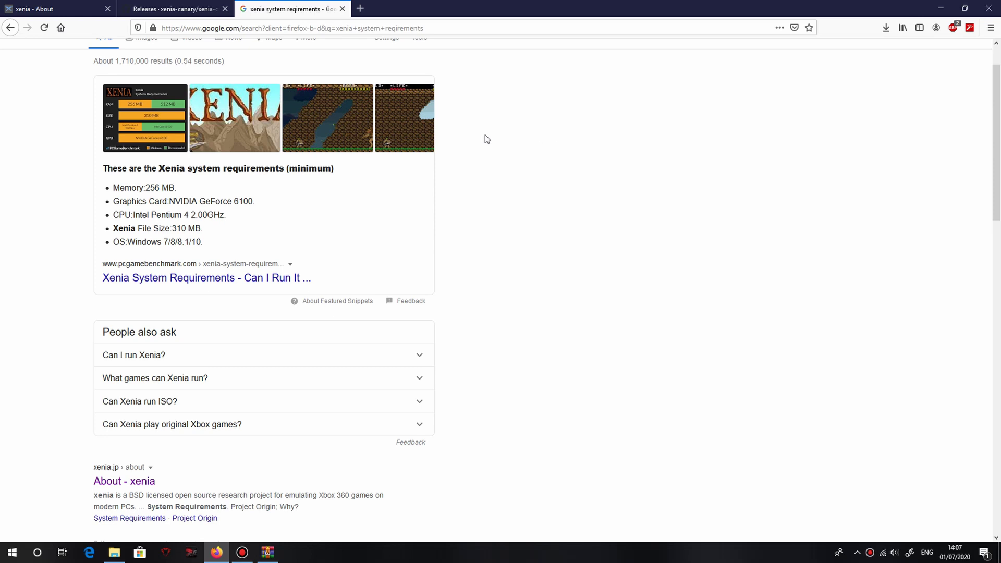
Close the Google search tab, minimize Firefox, and select xenia.exe and the desktop icons.
{"action": "left_click", "coordinate": [342, 9]}
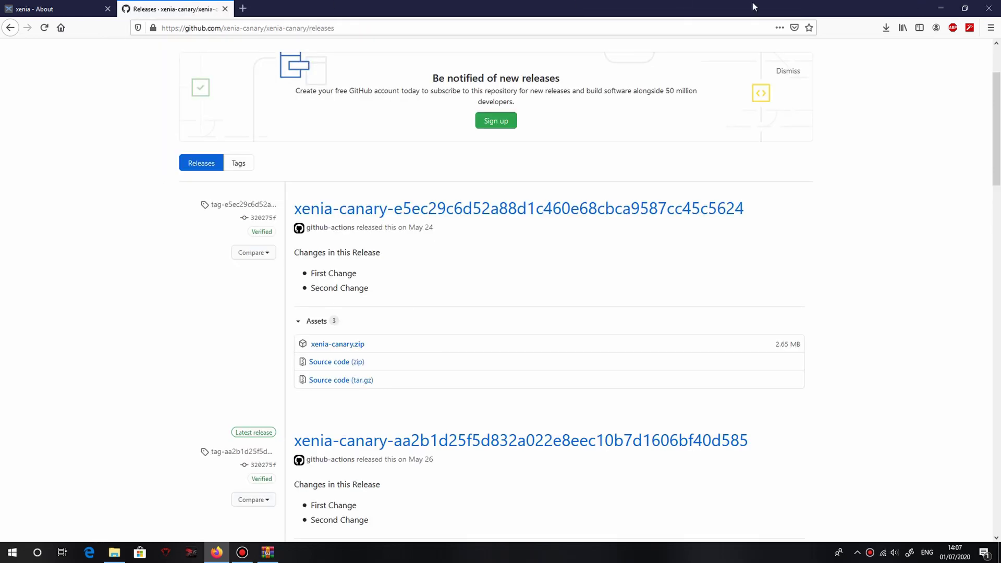
{"action": "left_click", "coordinate": [940, 10]}
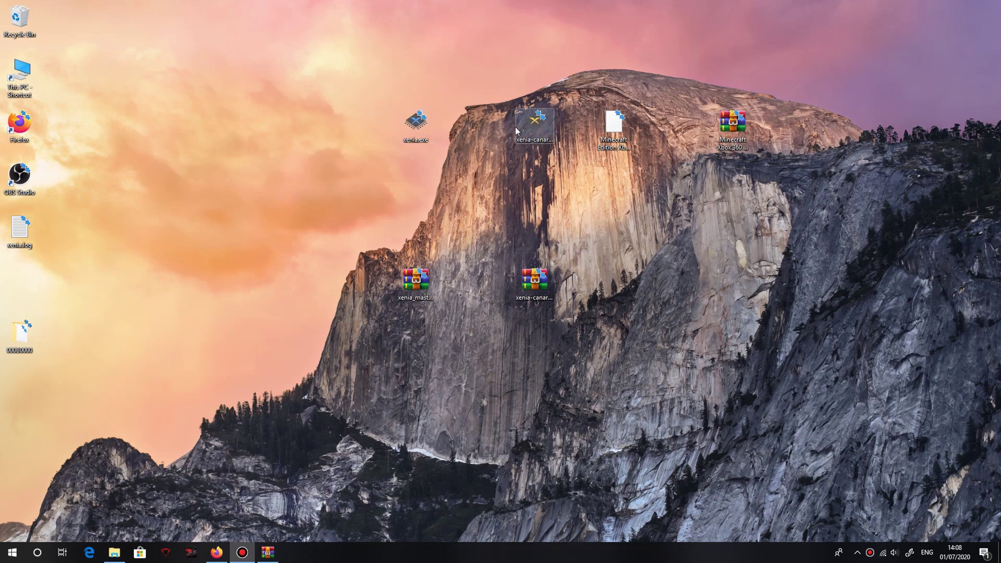
{"action": "left_click_drag", "start_coordinate": [305, 55], "coordinate": [862, 37]}
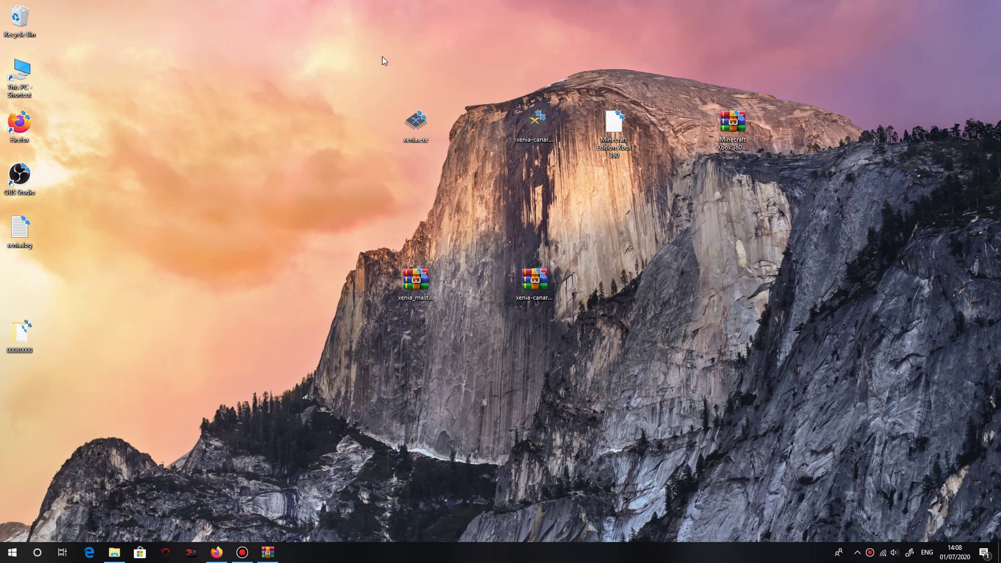
{"action": "left_click", "coordinate": [407, 119]}
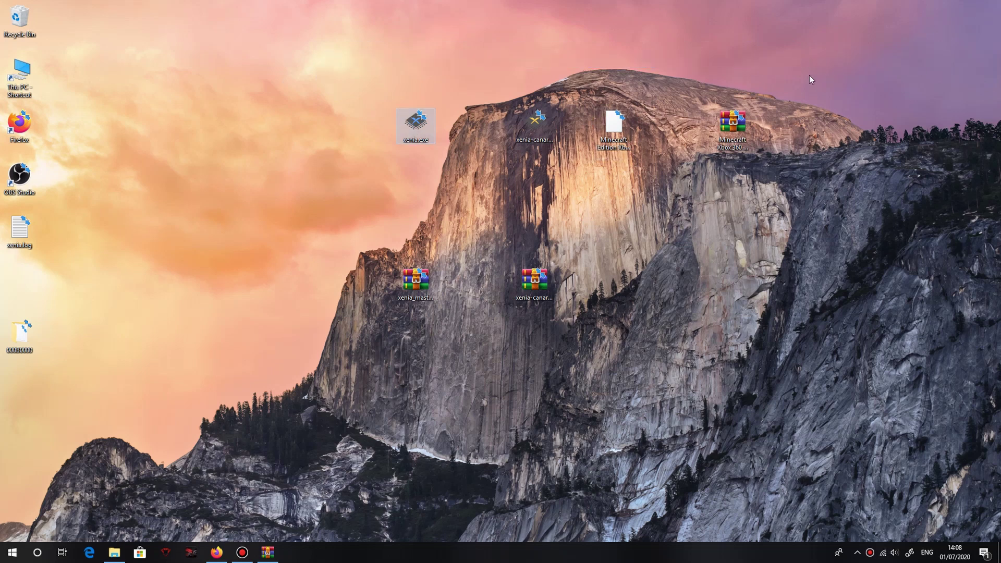
{"action": "left_click_drag", "start_coordinate": [243, 45], "coordinate": [157, 102]}
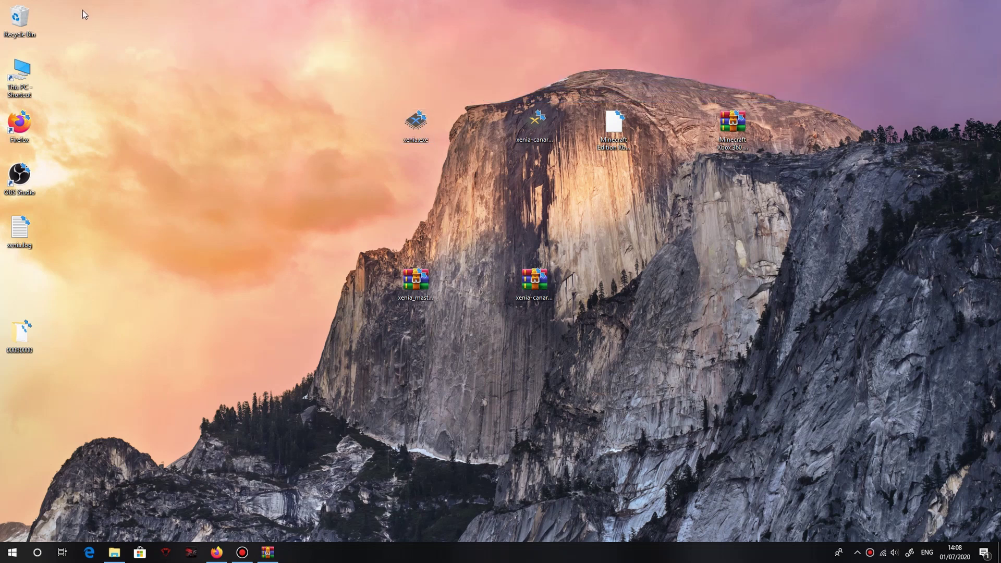
{"action": "left_click_drag", "start_coordinate": [156, 19], "coordinate": [972, 69]}
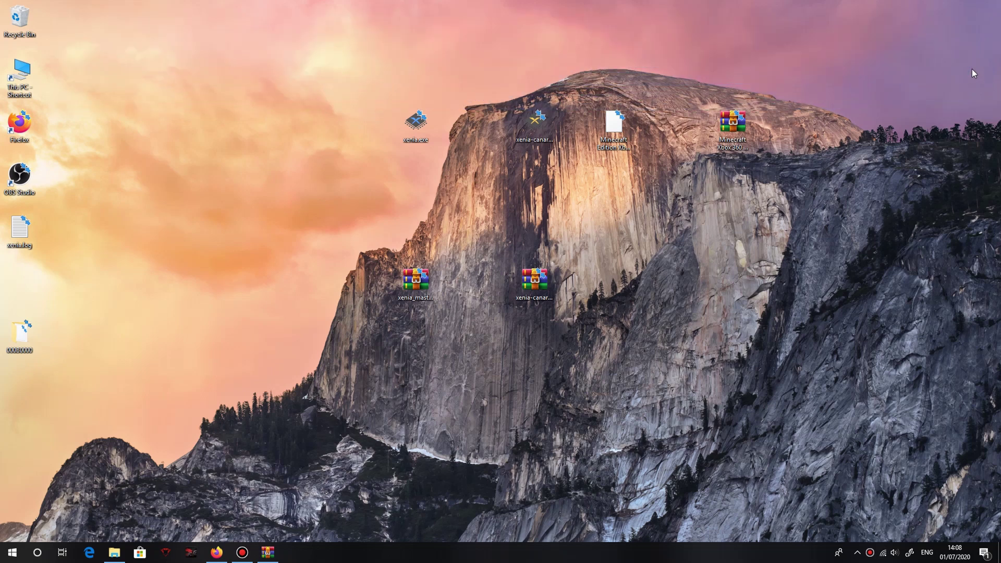